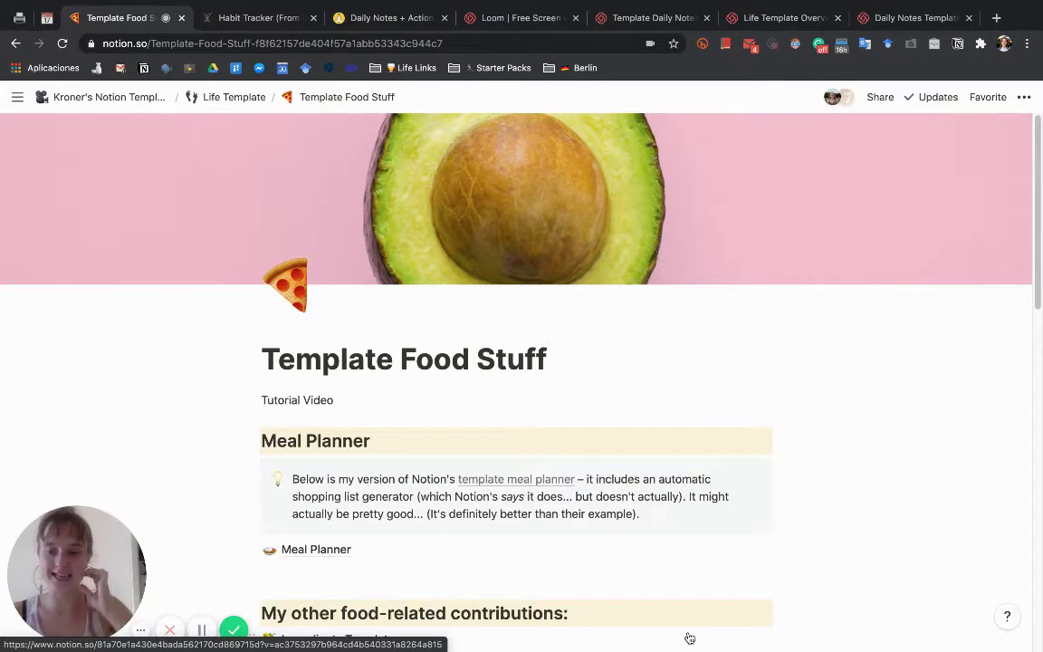
Step: Open the Meal Planner page and review its How to use instructions
scroll(689, 638, "down", 2)
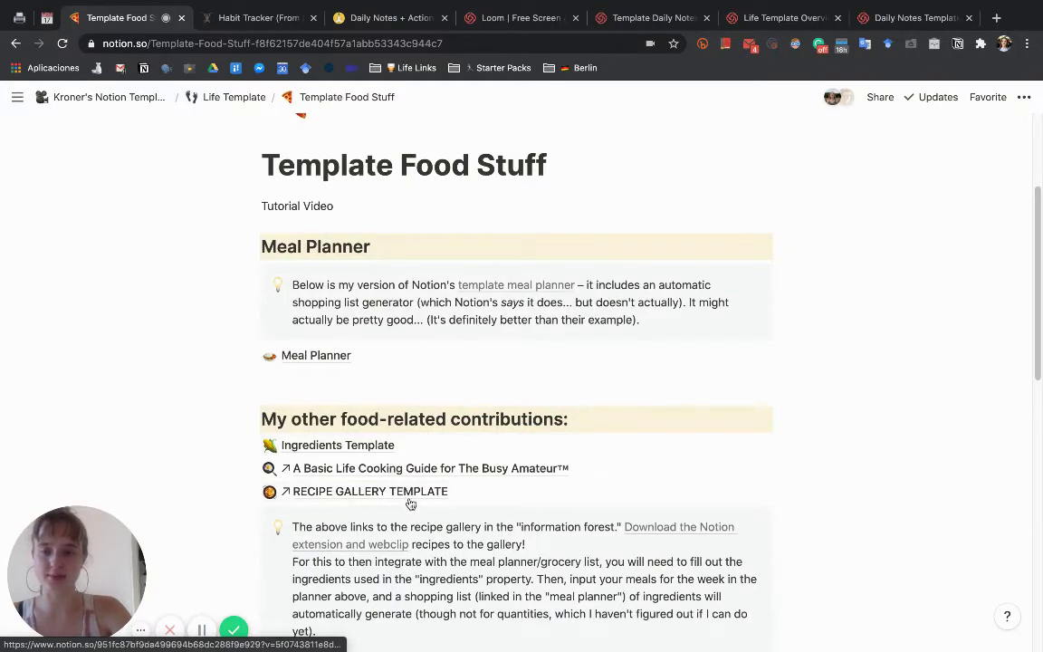
left_click(358, 359)
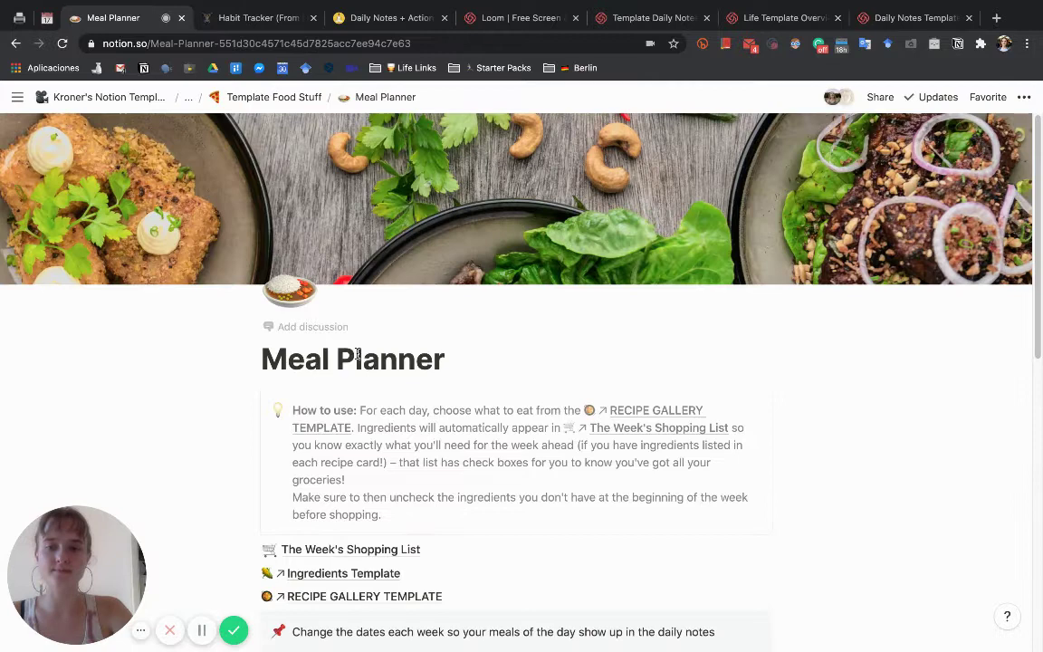
scroll(358, 353, "down", 2)
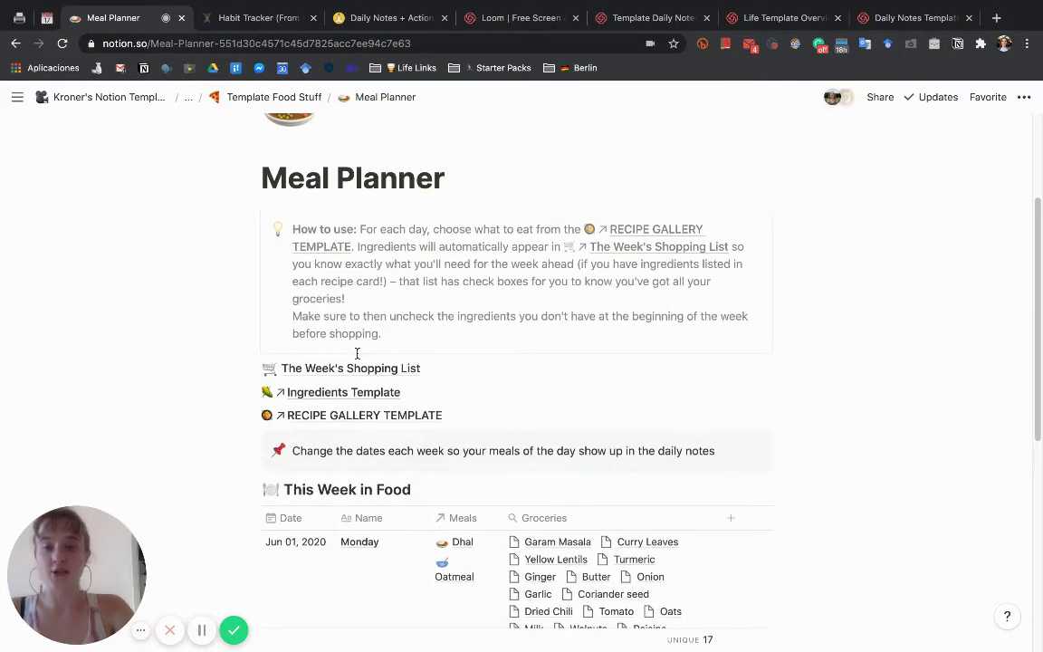
scroll(357, 353, "down", 1)
left_click_drag(387, 303, 267, 201)
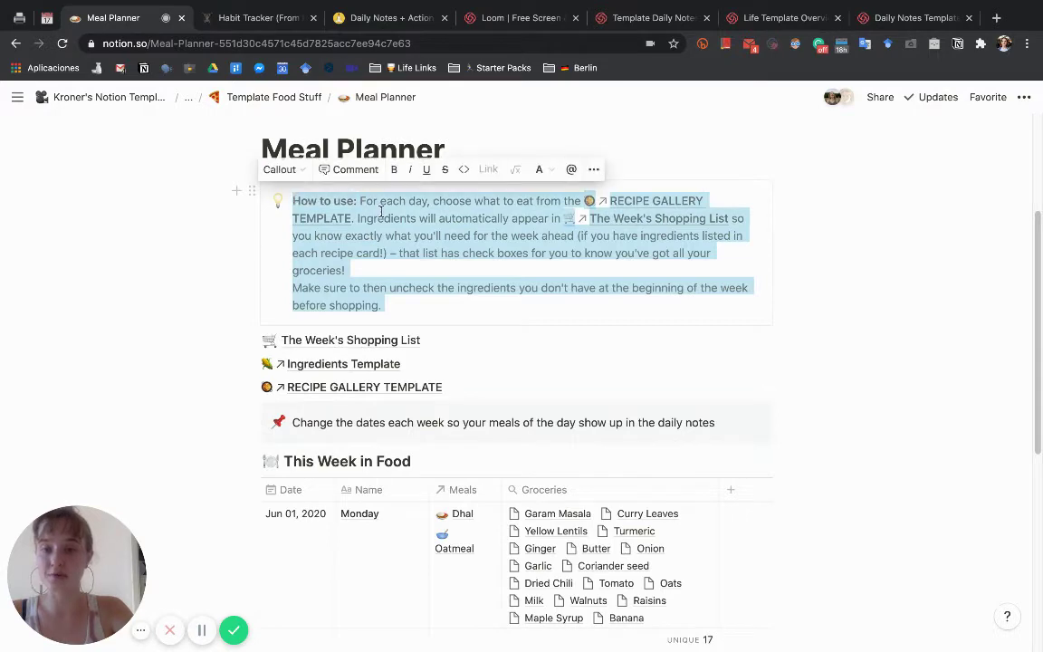
left_click(426, 206)
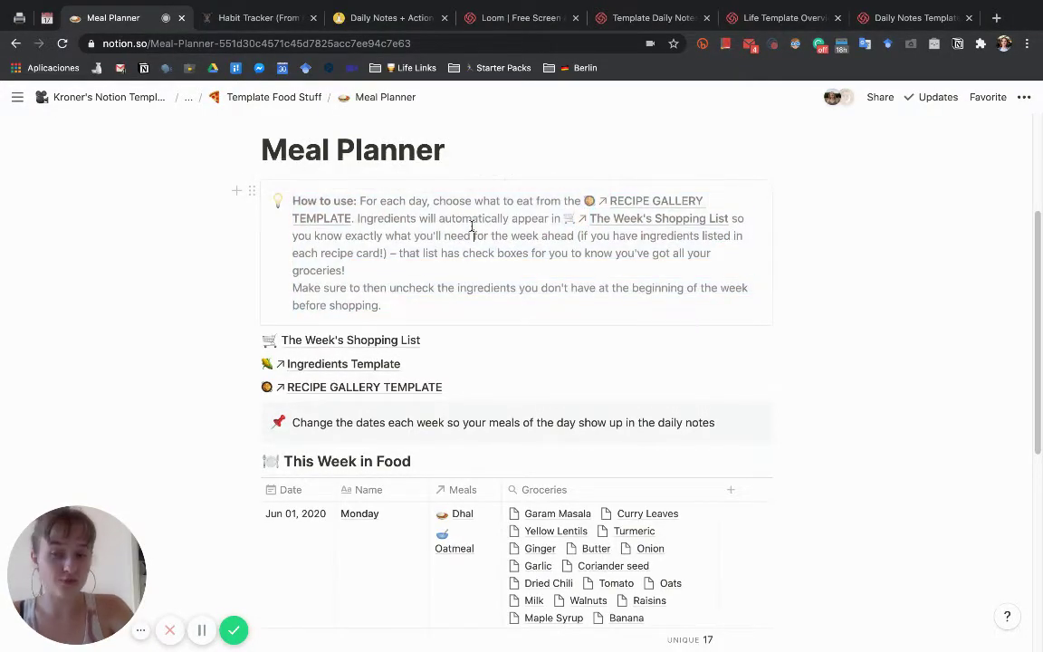
left_click(472, 228)
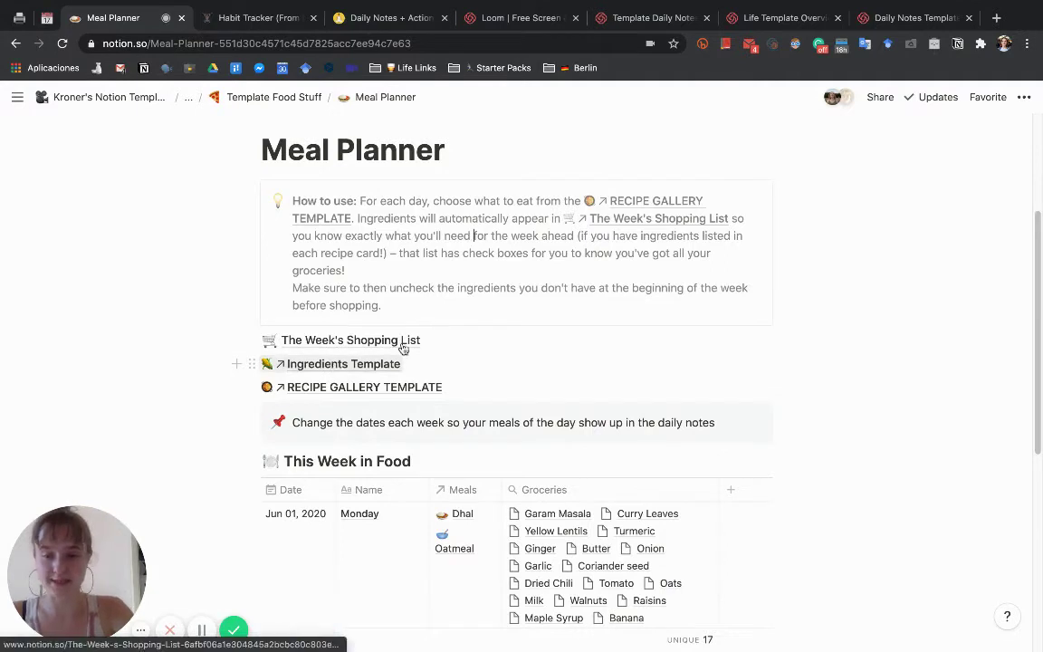
Step: Open the Ingredients Template database, switch it to Gallery view and look over the ingredient cards
left_click(377, 365)
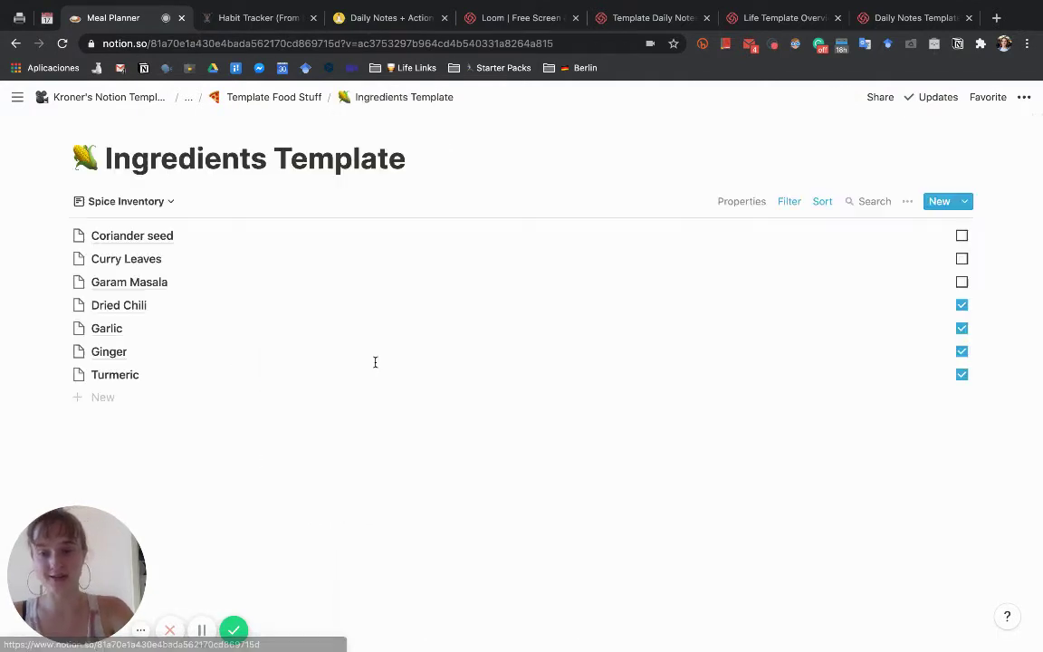
left_click(159, 203)
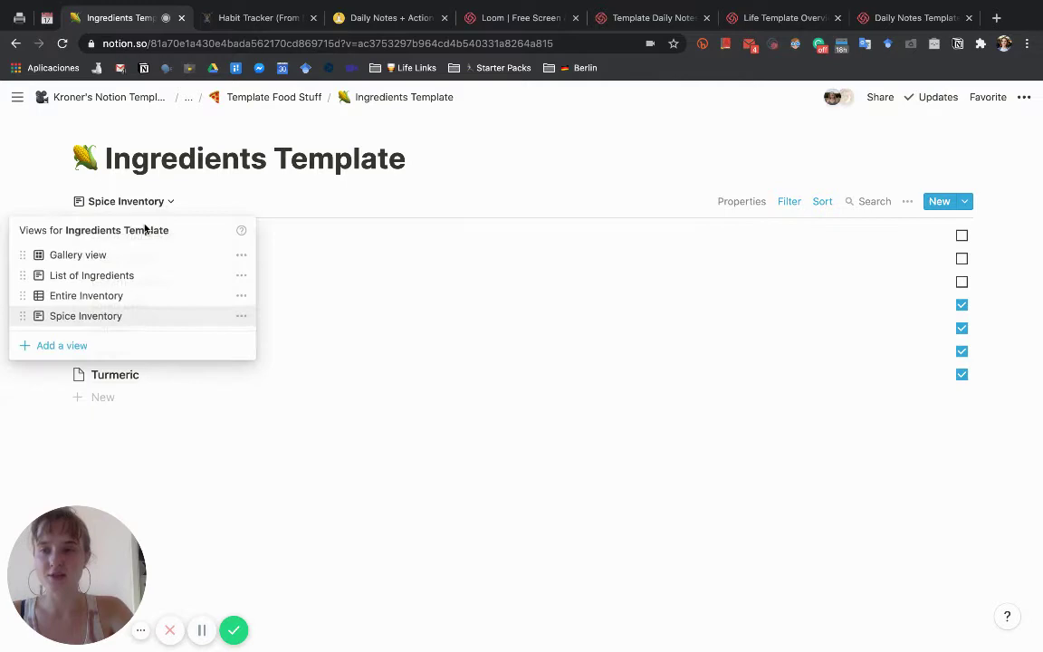
left_click(105, 257)
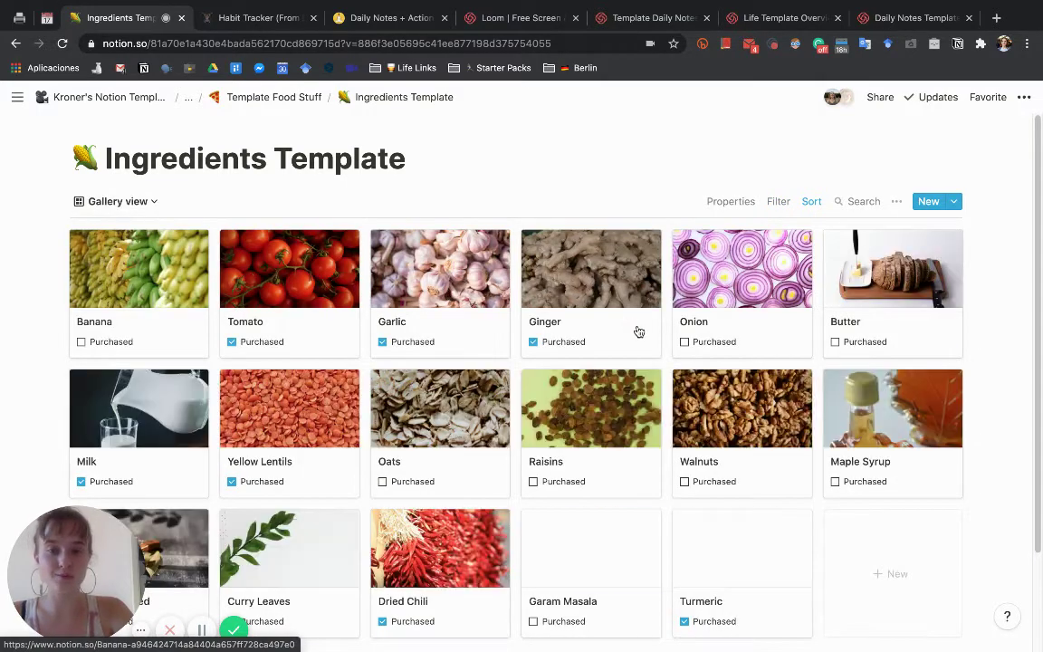
scroll(638, 332, "down", 2)
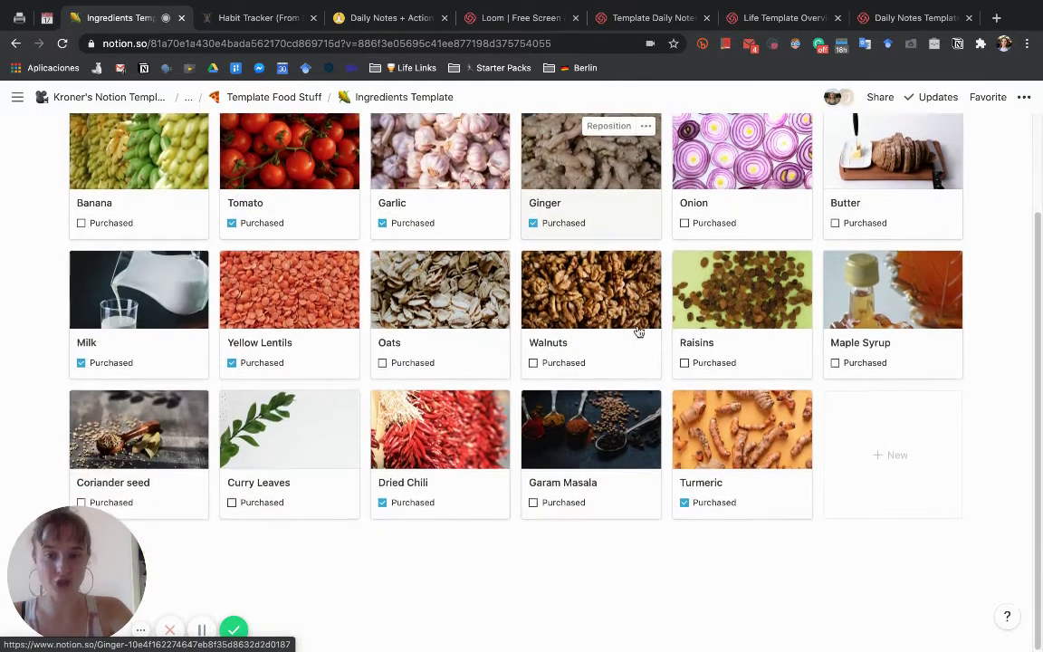
scroll(638, 333, "up", 2)
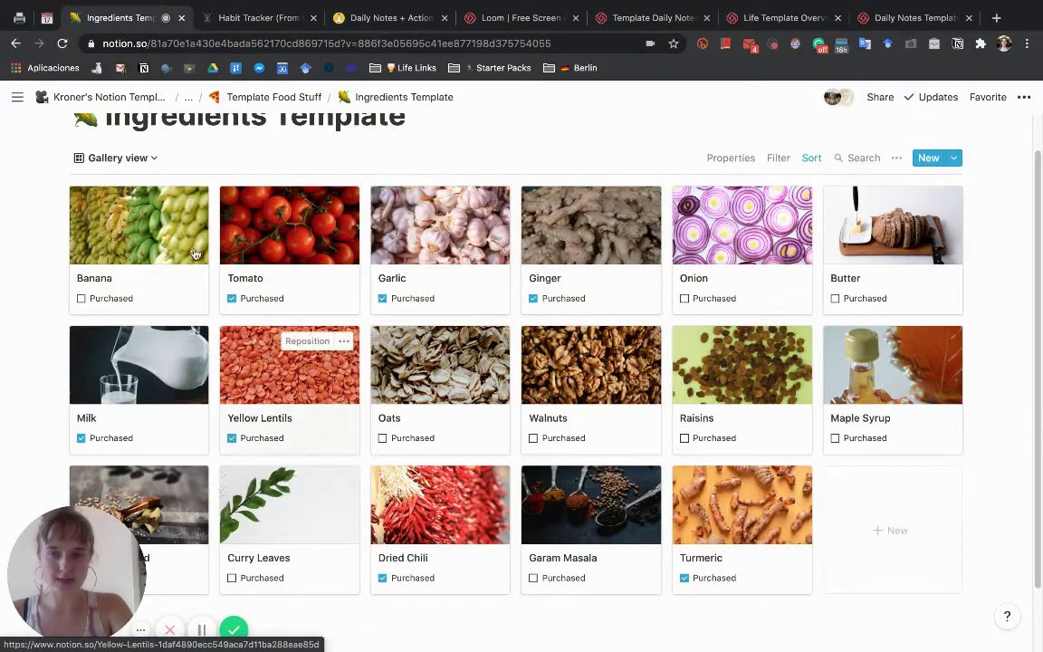
left_click(119, 161)
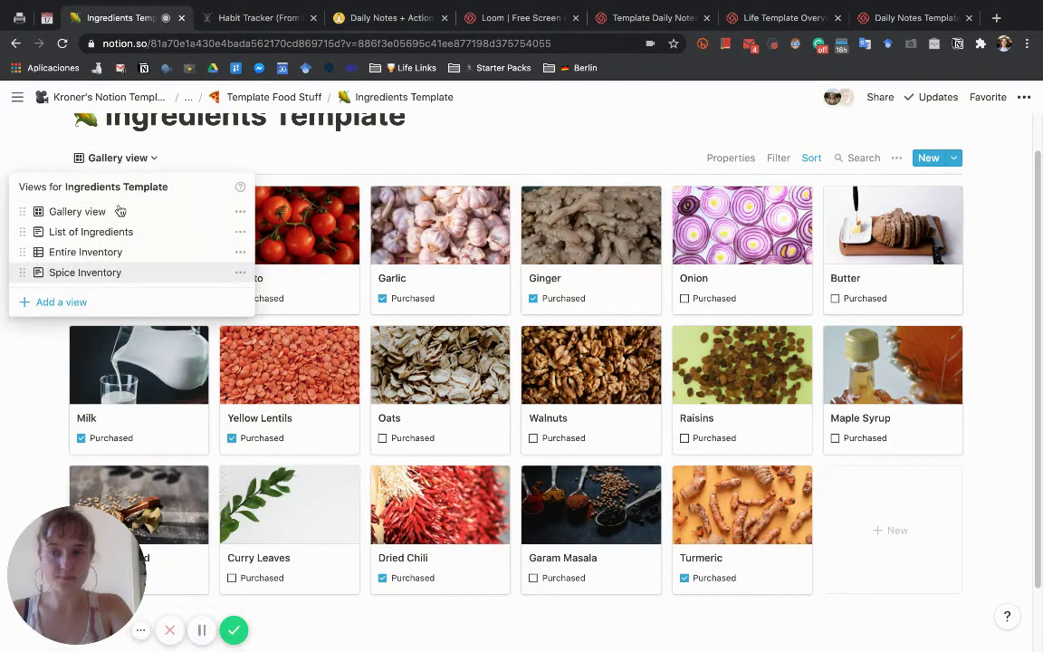
left_click(938, 496)
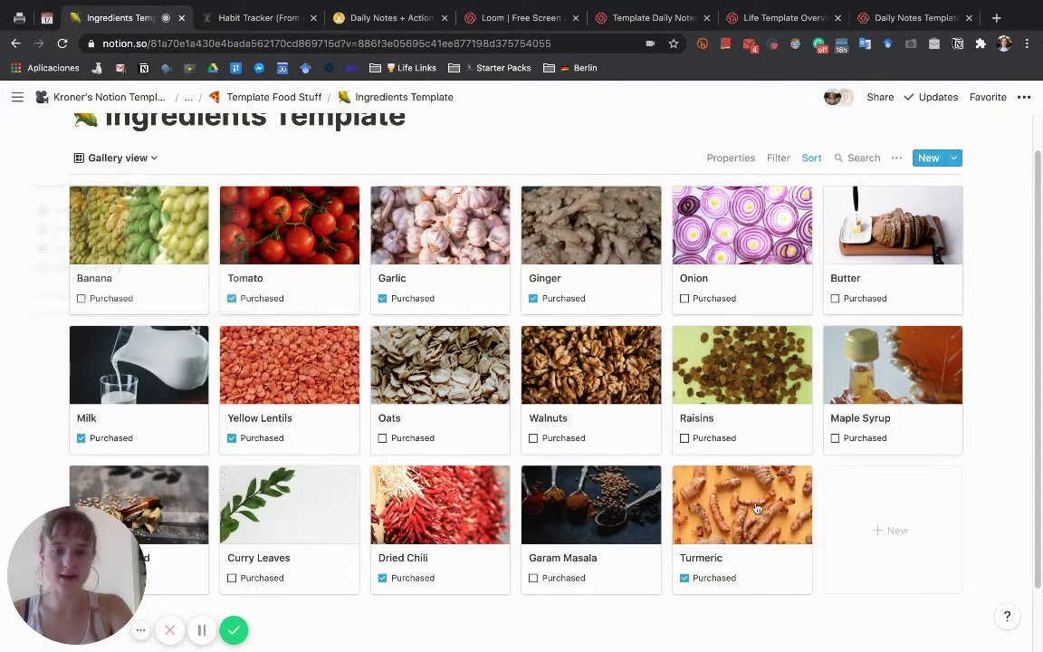
Step: Open the Turmeric ingredient card, examine its properties and close it
left_click(757, 509)
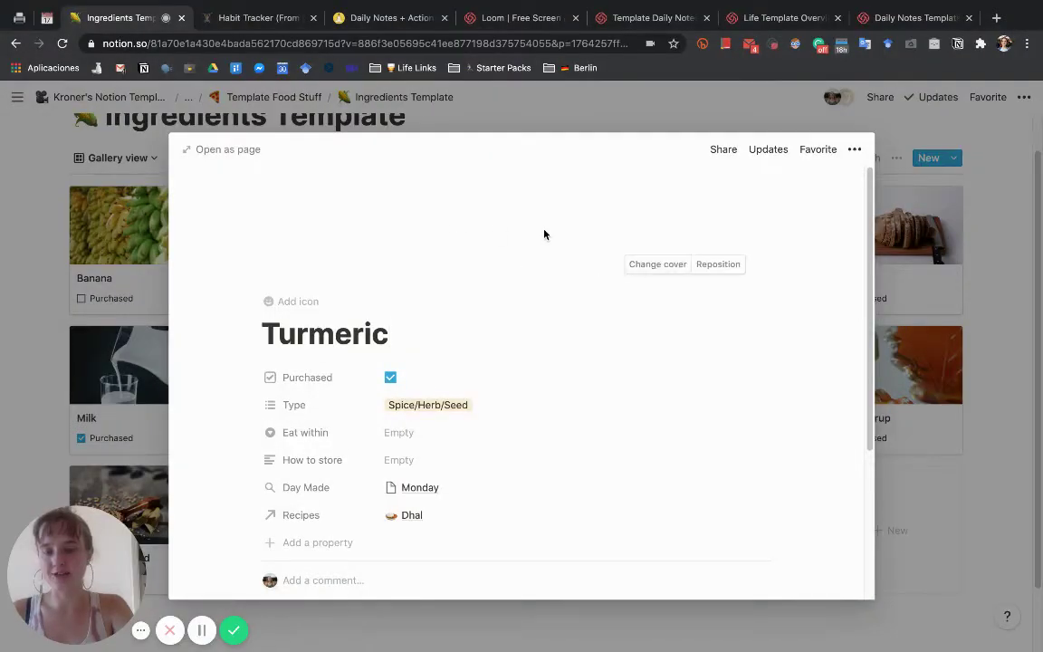
scroll(475, 366, "down", 5)
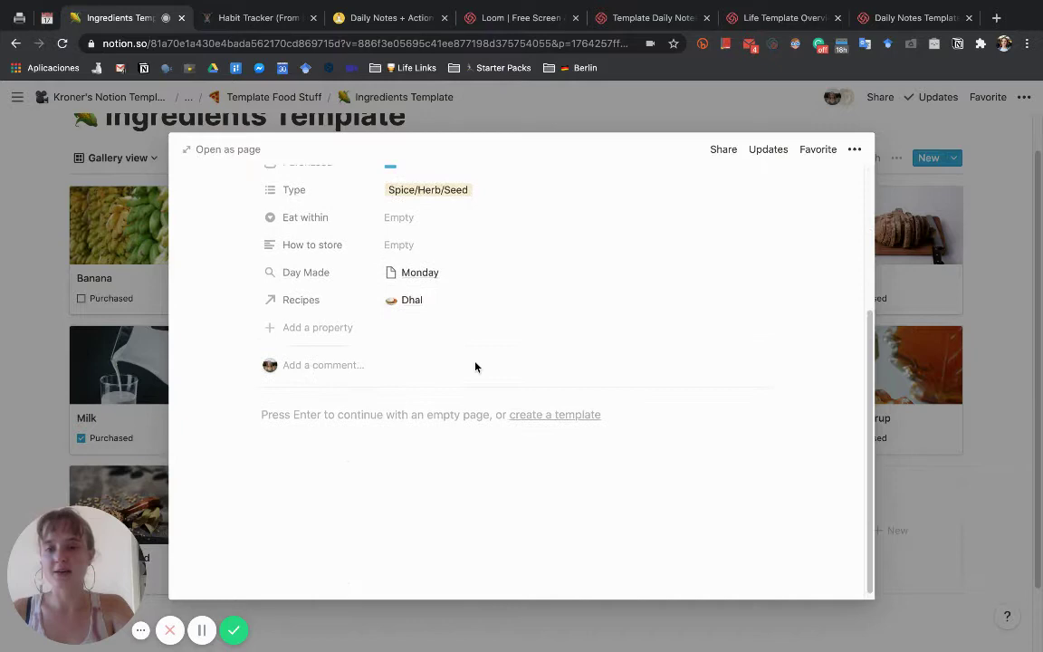
scroll(475, 366, "up", 5)
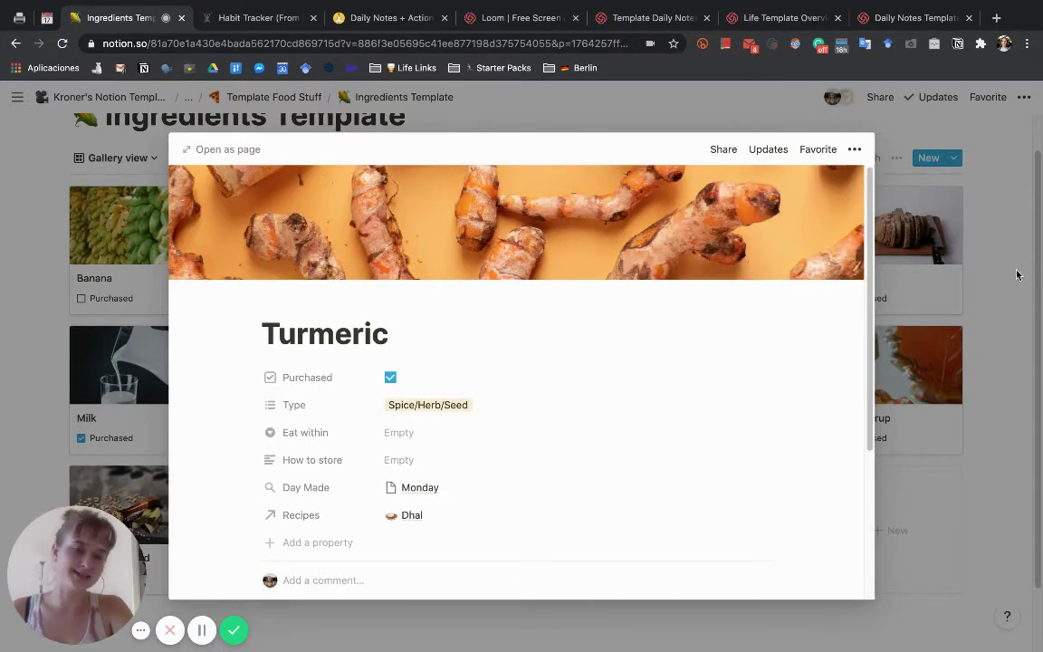
key("Escape")
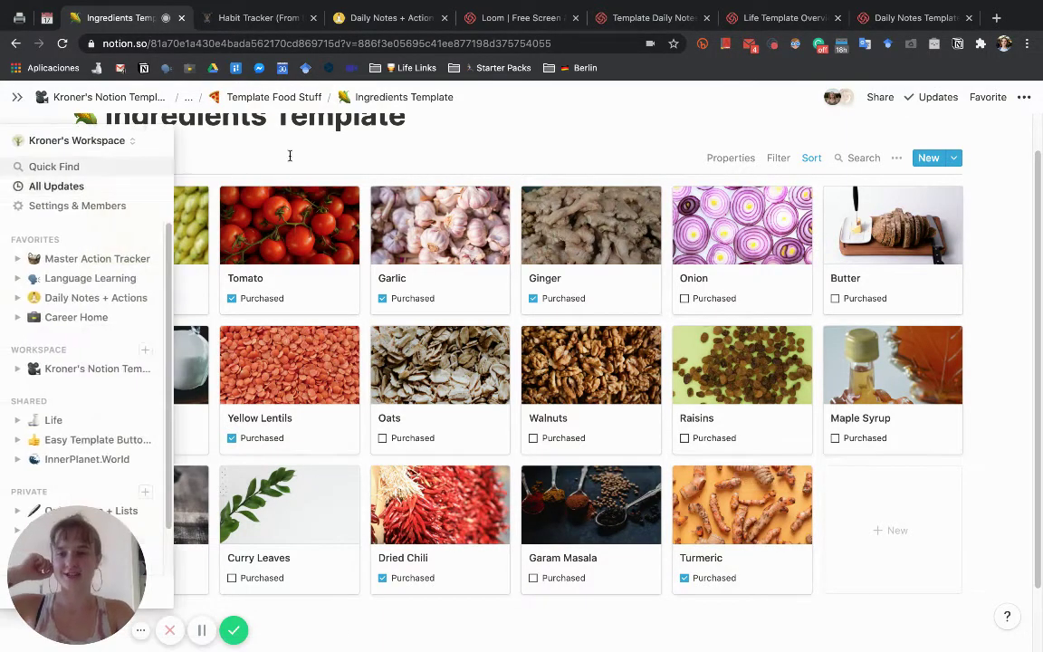
Step: Switch the database to the List of Ingredients view and mark Butter as purchased
left_click(140, 161)
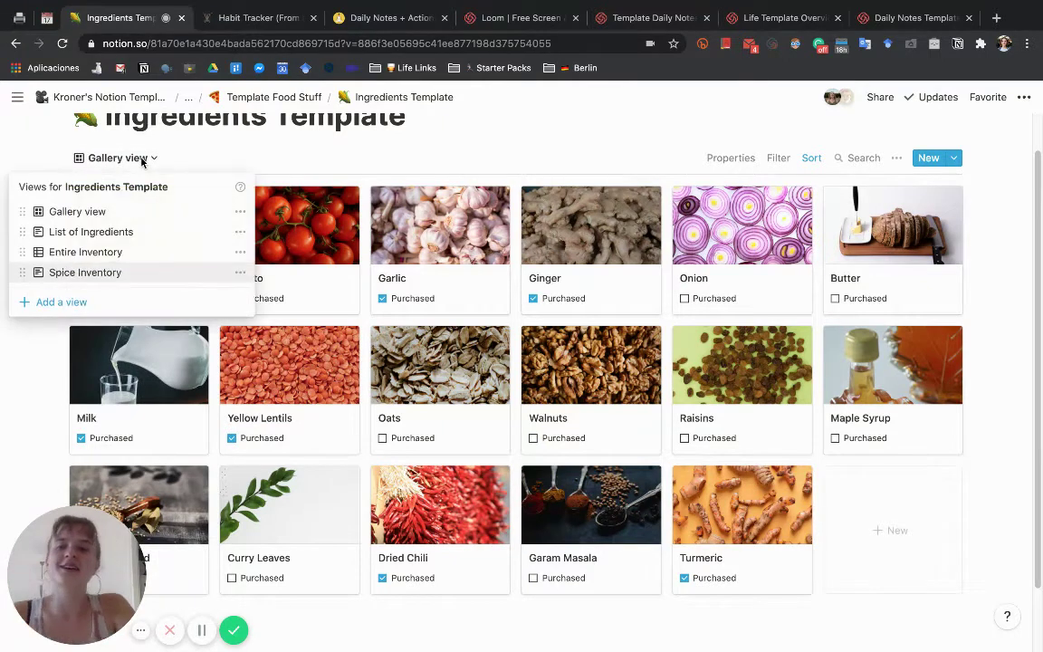
left_click(131, 232)
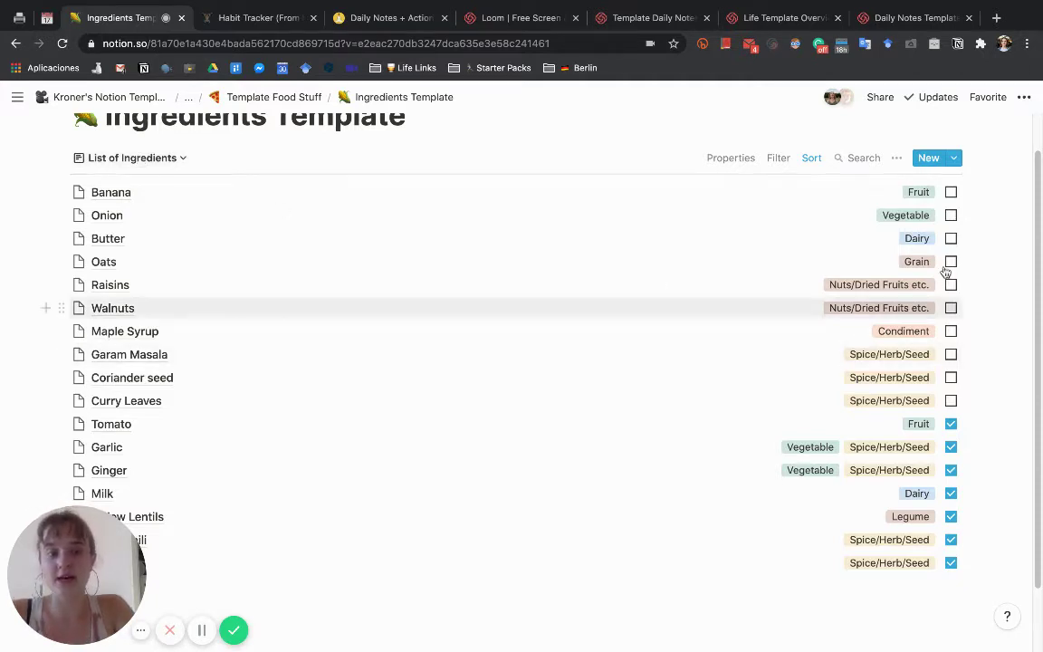
left_click(951, 238)
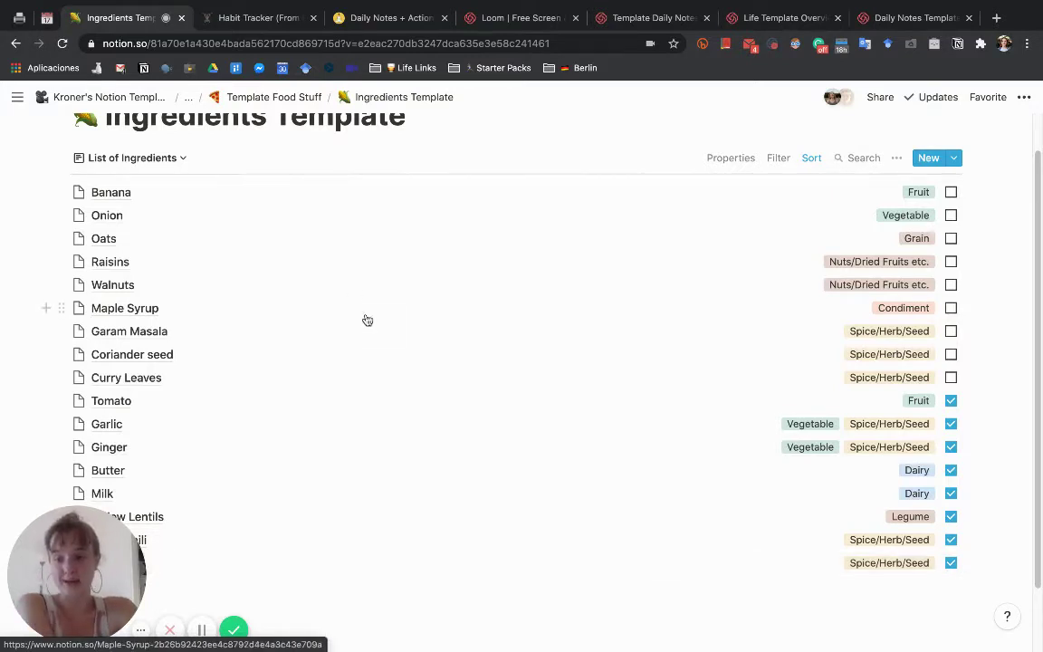
Step: Switch the ingredients database to the Spice Inventory view and check the other available views
left_click(112, 157)
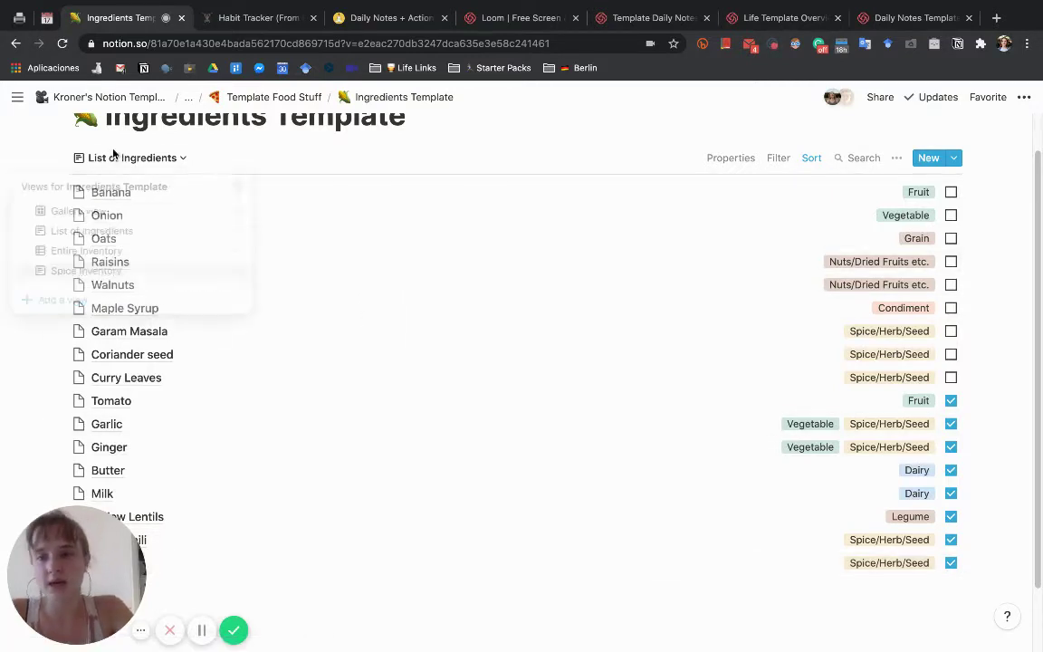
left_click(119, 272)
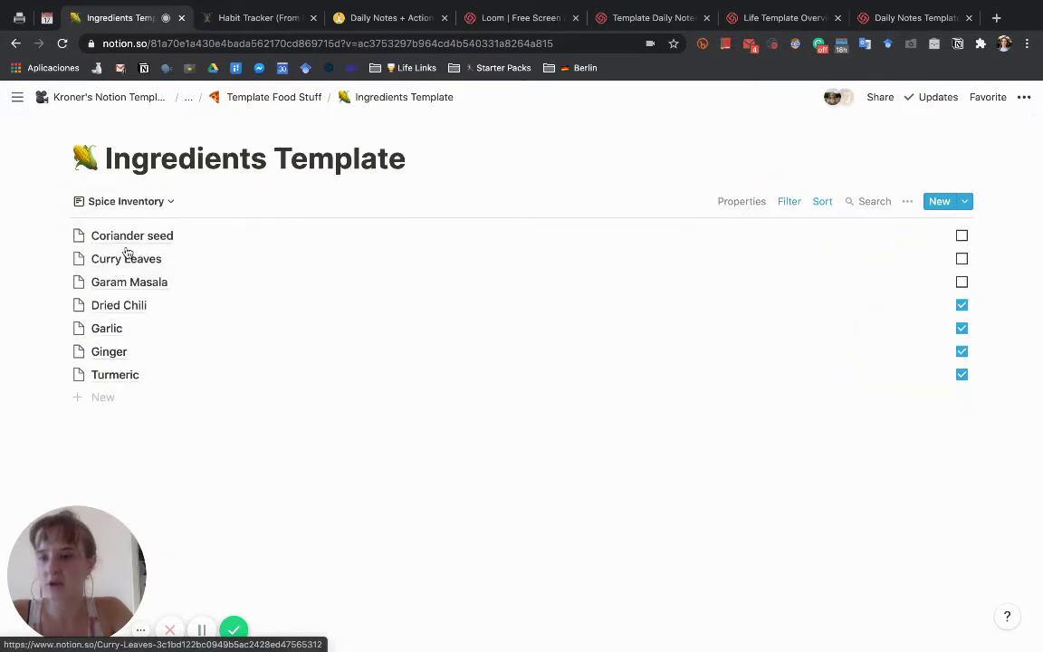
left_click(128, 203)
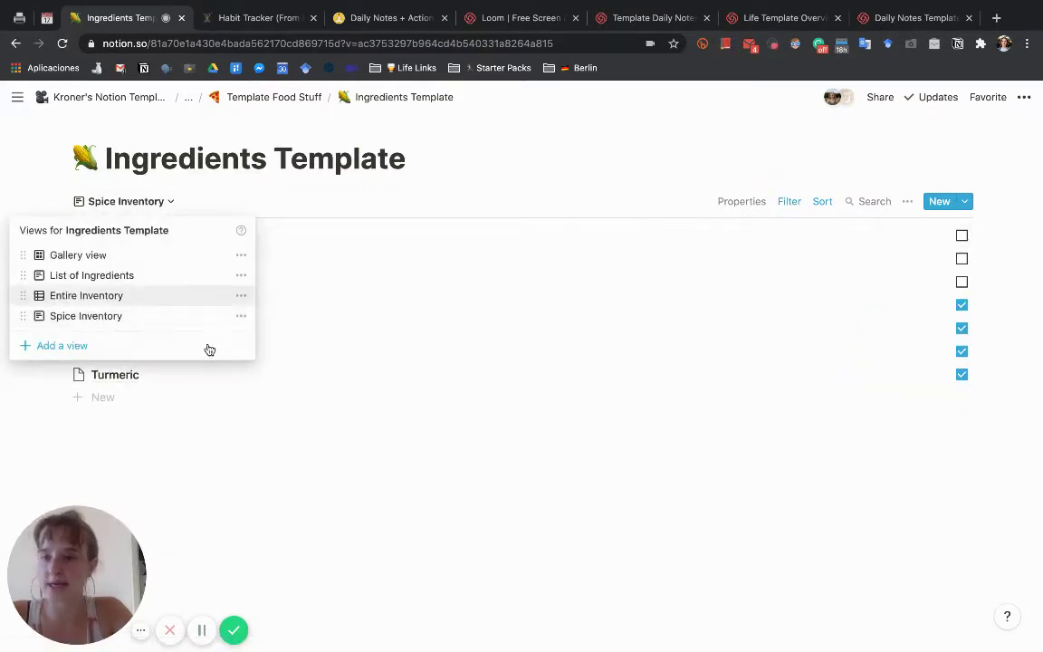
left_click(325, 344)
Step: Open the Coriander seed entry and look through the options of its Type property
left_click(163, 235)
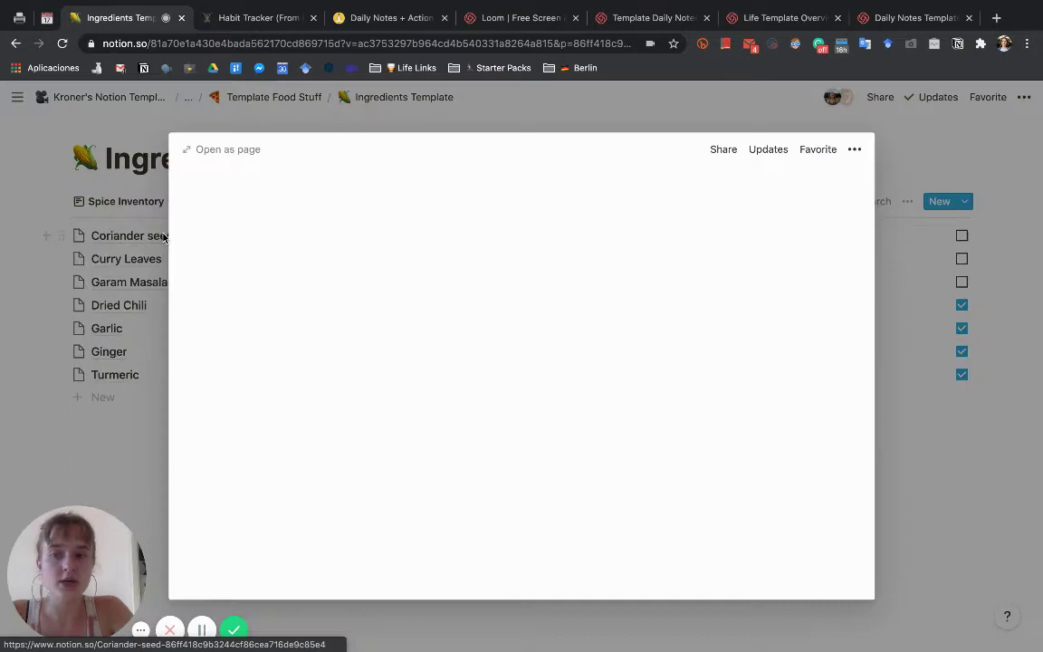
scroll(421, 385, "down", 3)
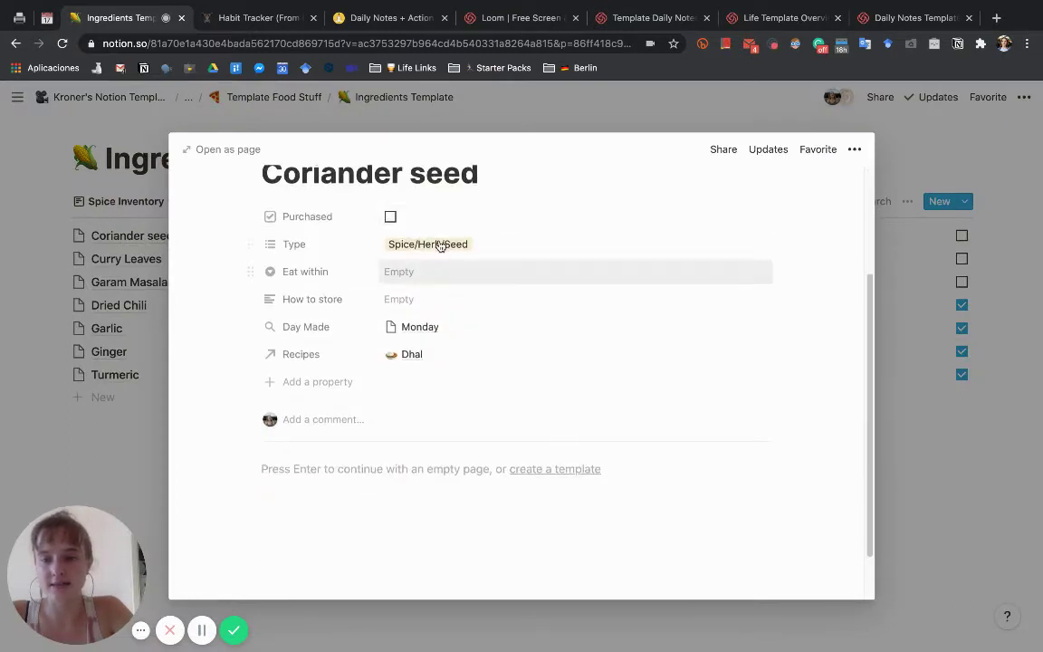
left_click(438, 243)
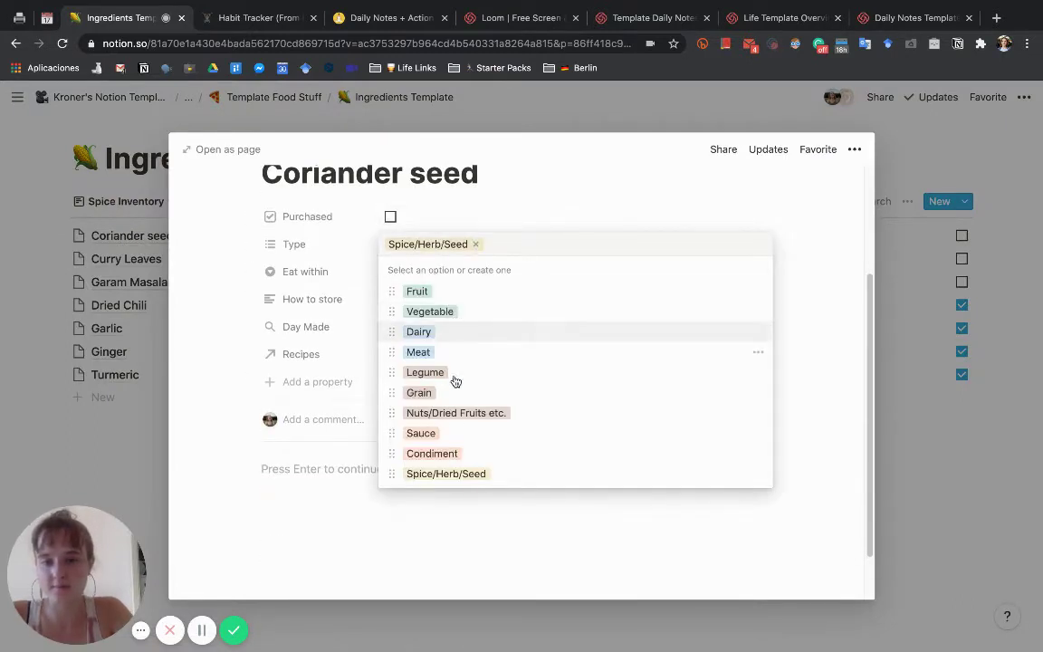
left_click(274, 294)
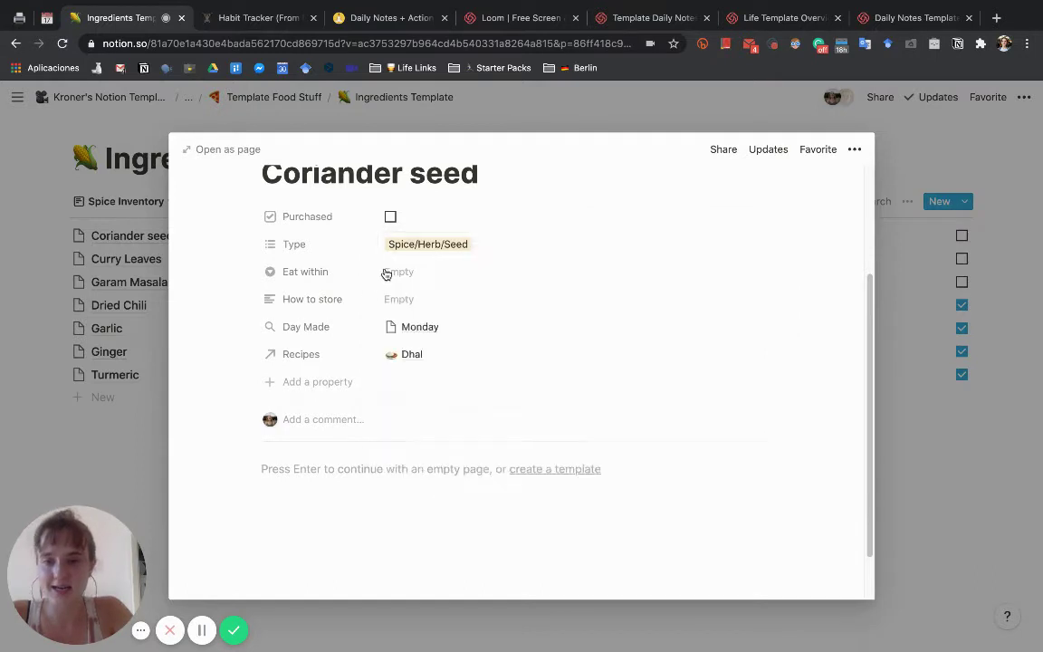
Step: Inspect Coriander seed's Eat within options and How to store field without entering anything, and close the entry
left_click(393, 274)
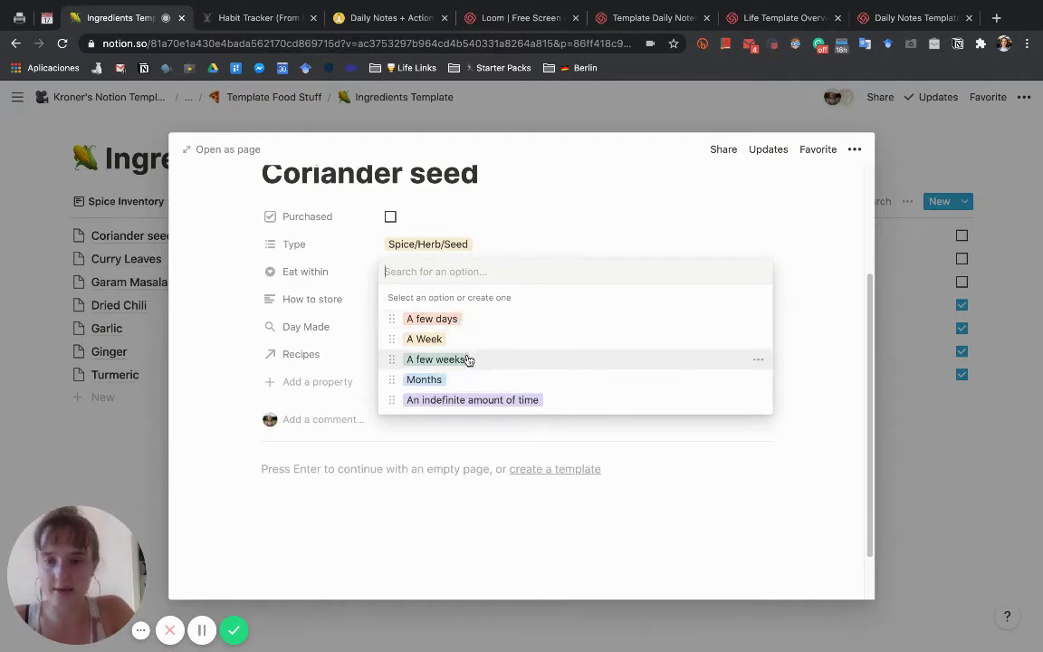
left_click(303, 309)
left_click(401, 304)
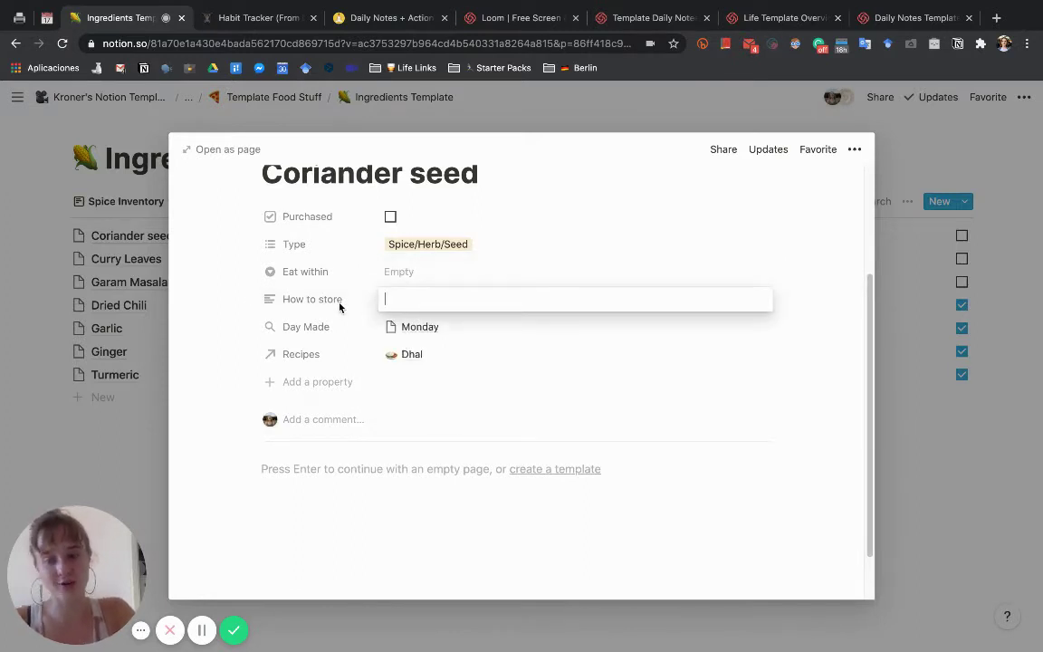
key("Escape")
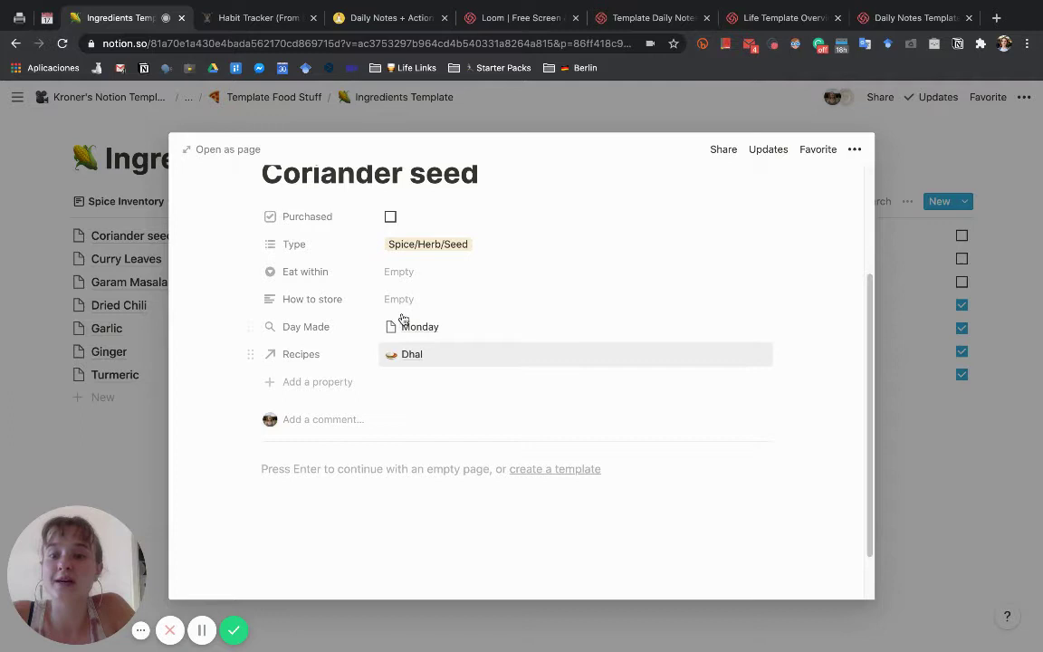
left_click(128, 434)
Step: Go back to the Template Food Stuff page and open its Meal Planner page
left_click(284, 96)
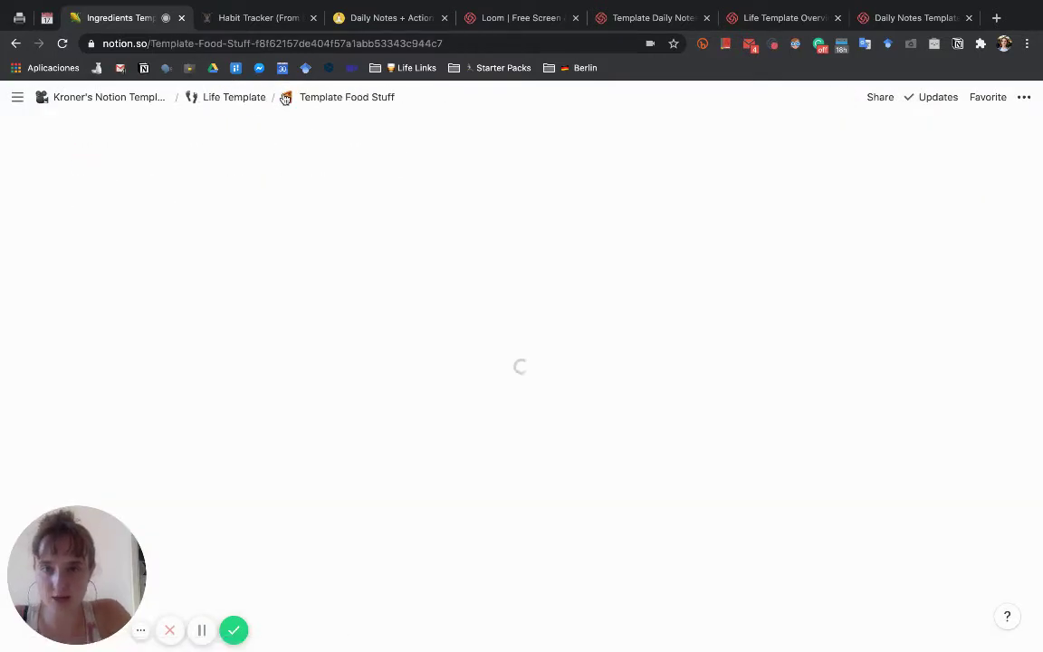
scroll(392, 349, "down", 2)
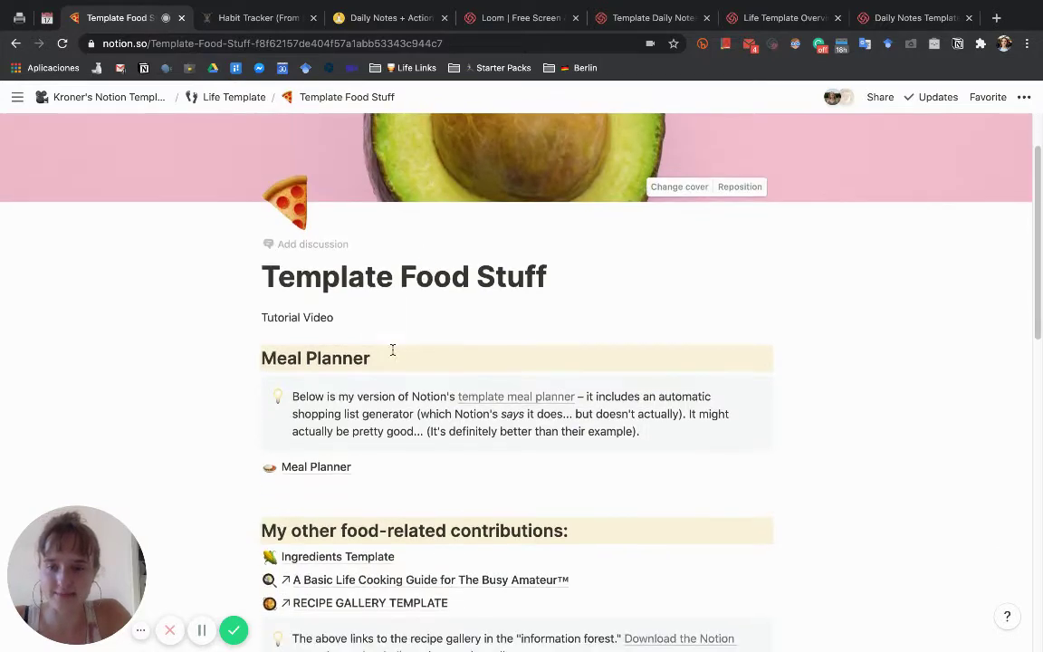
left_click(337, 436)
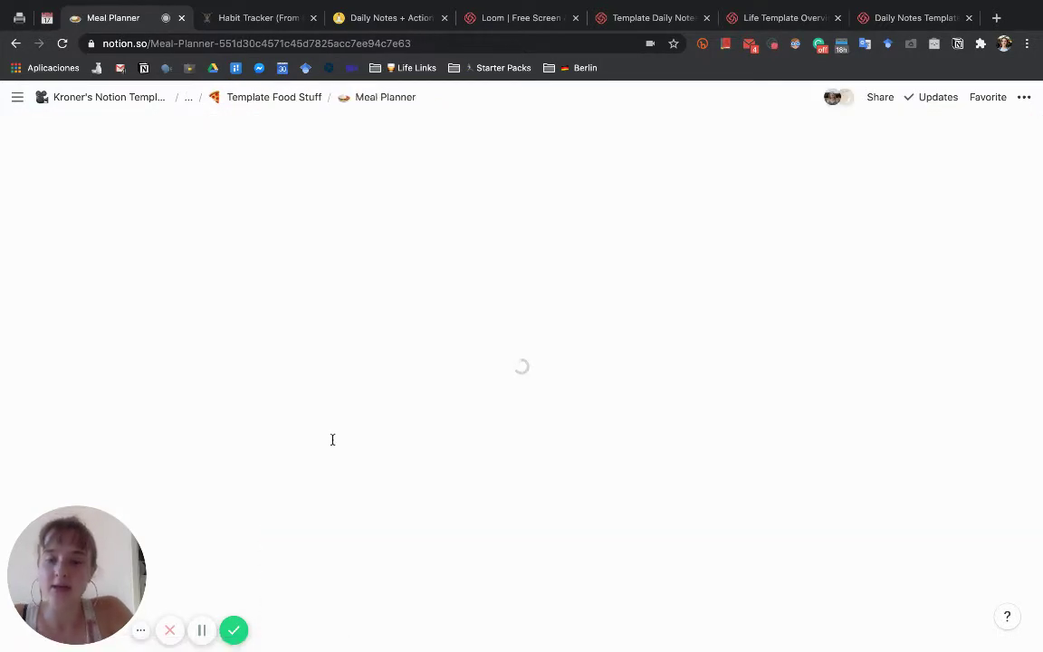
scroll(332, 439, "down", 3)
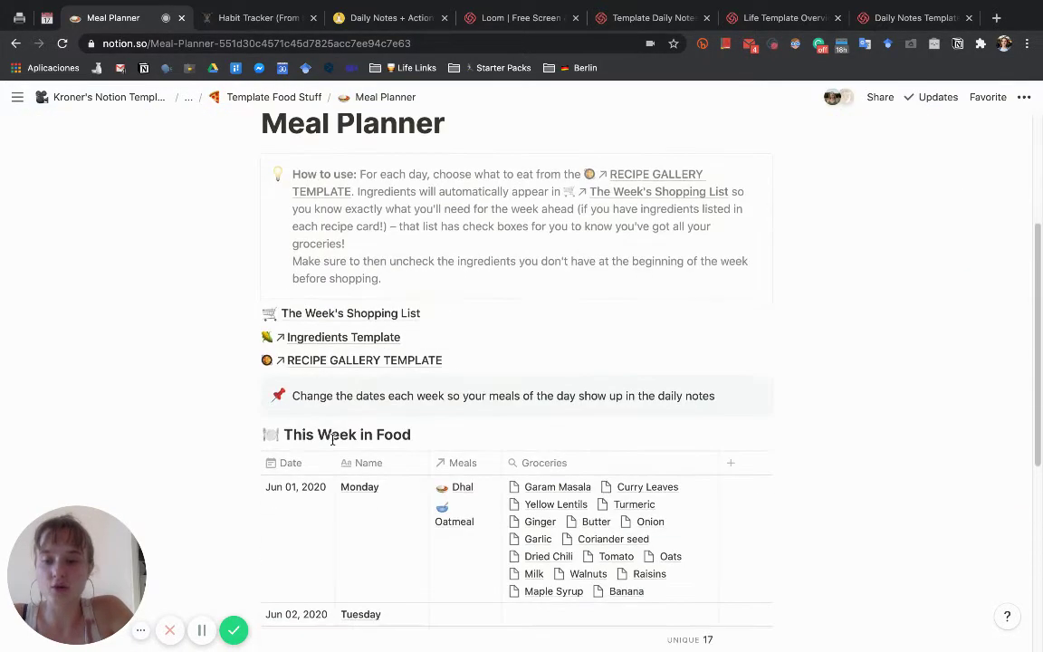
Step: Open the RECIPE GALLERY TEMPLATE linked in the Meal Planner in a new browser tab
key("super")
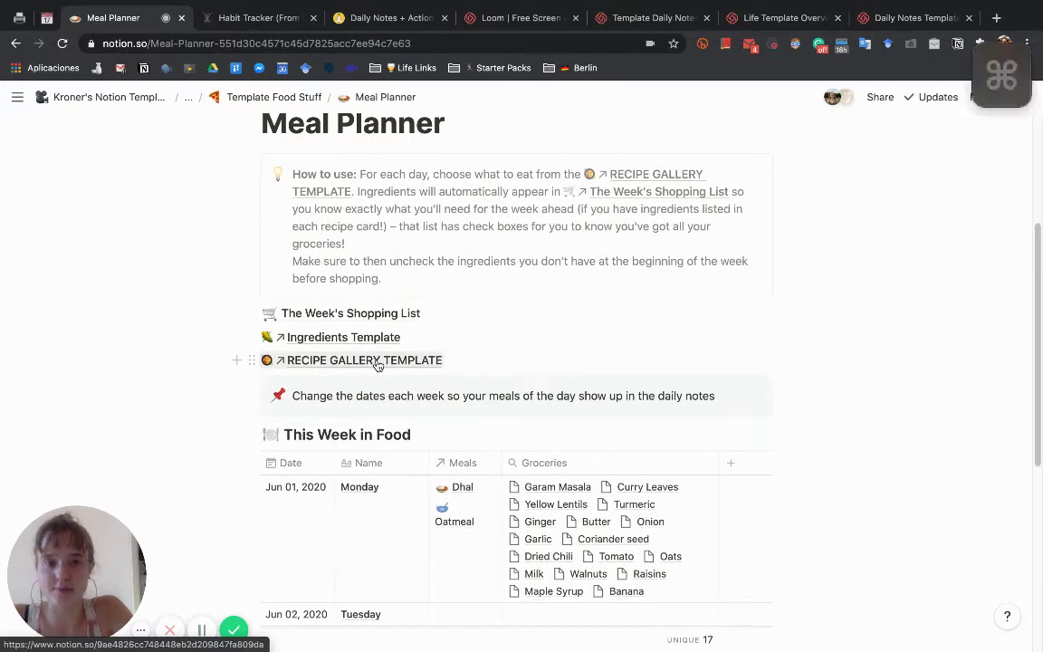
left_click(378, 362, "super")
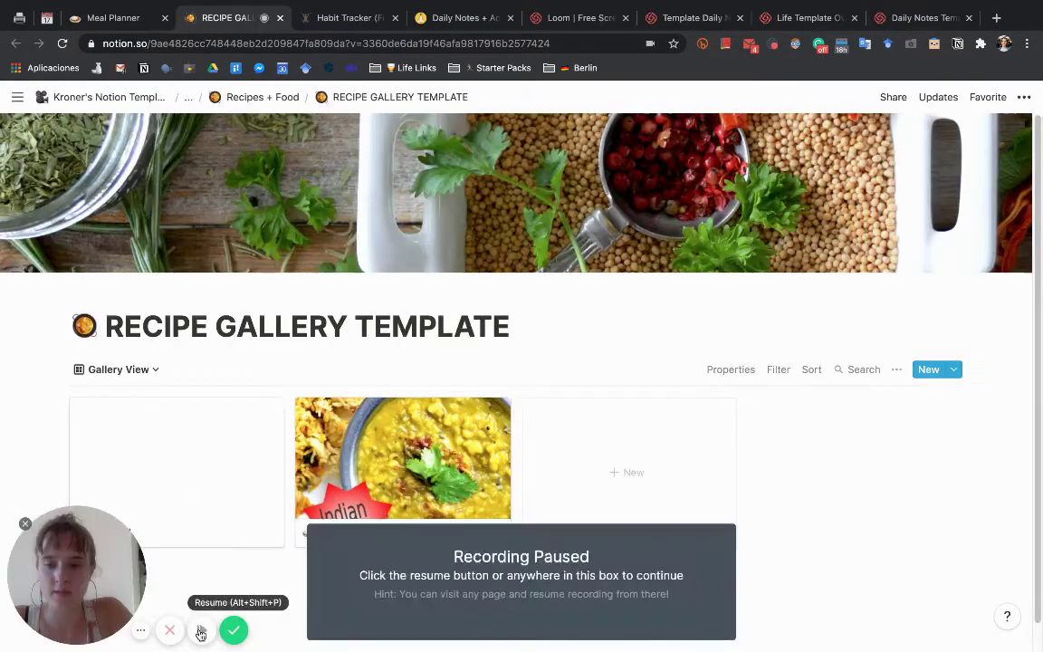
left_click(201, 631)
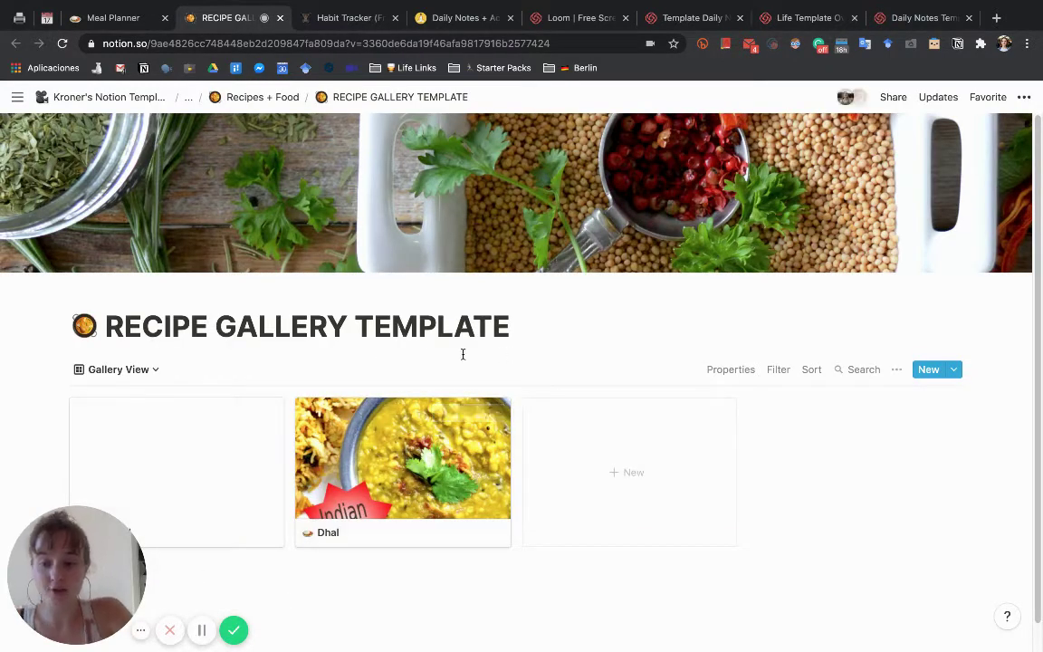
left_click(188, 98)
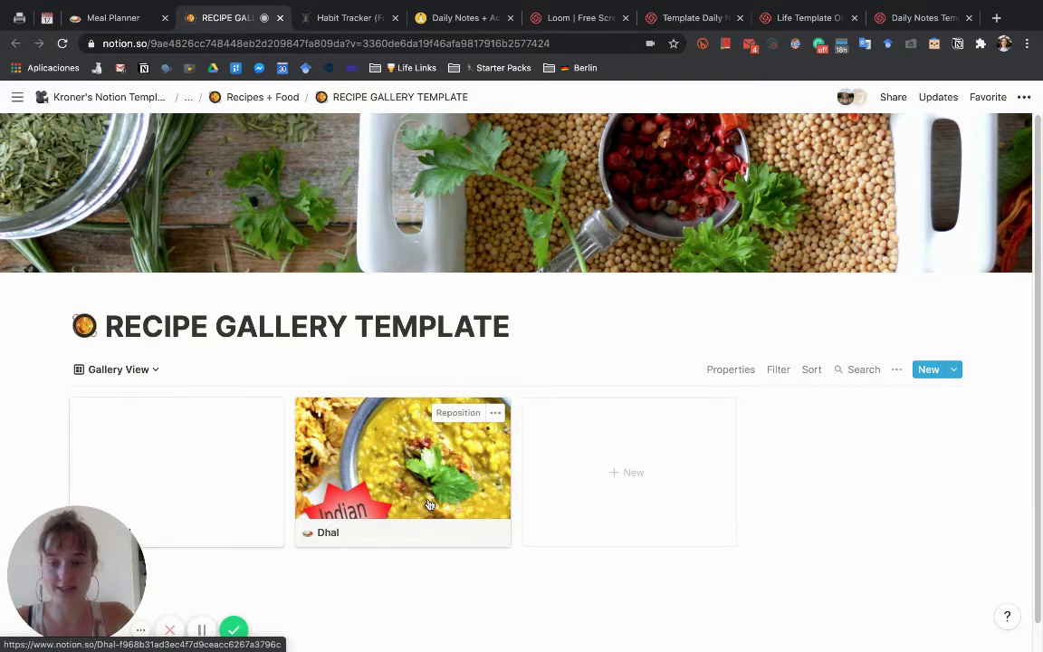
left_click(203, 631)
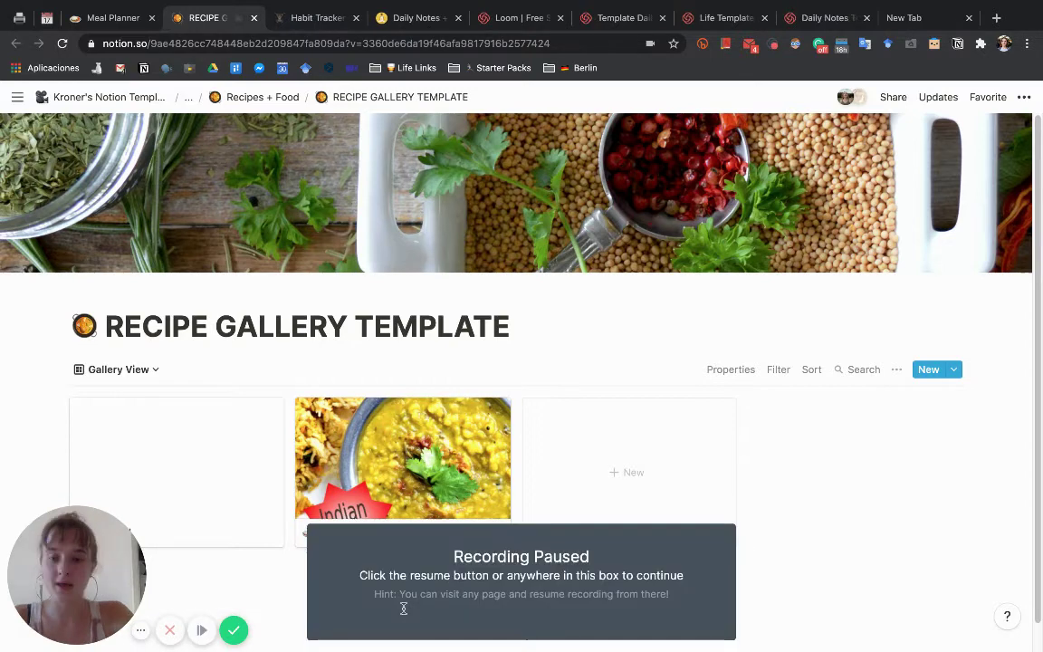
left_click(402, 607)
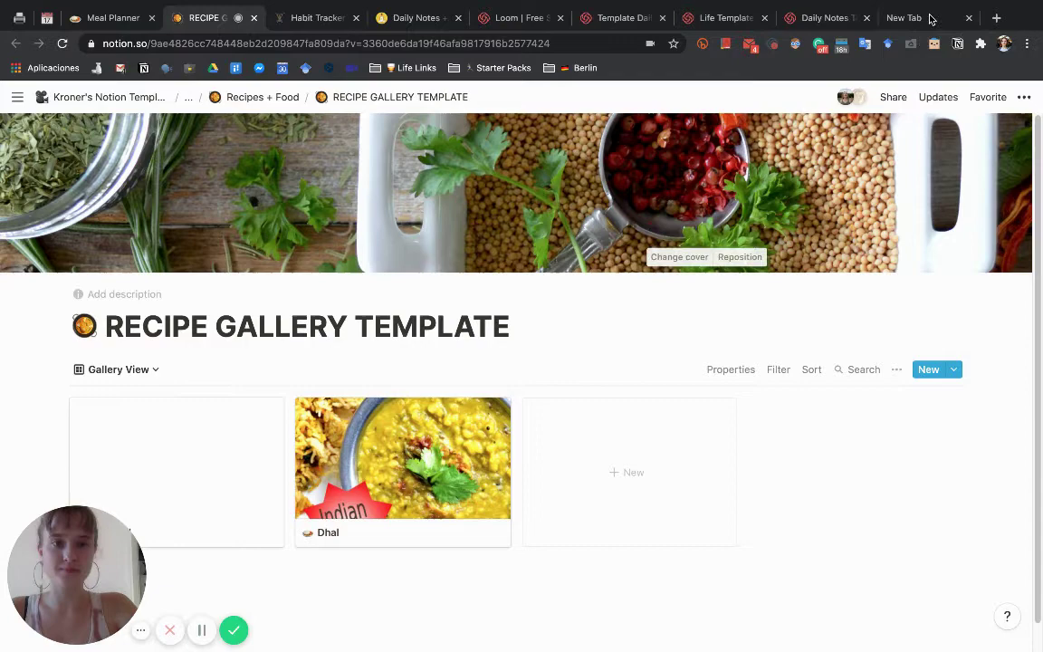
Step: Search Google for "chicken parmesan" in the empty browser tab
left_click(930, 18)
left_click(171, 45)
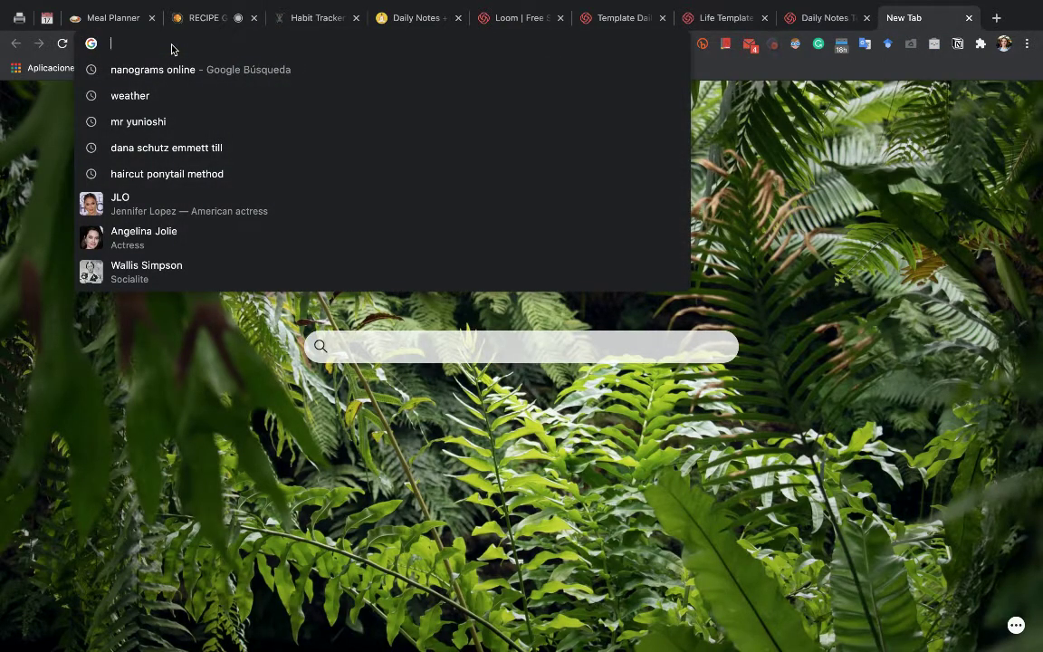
type("chicken parm")
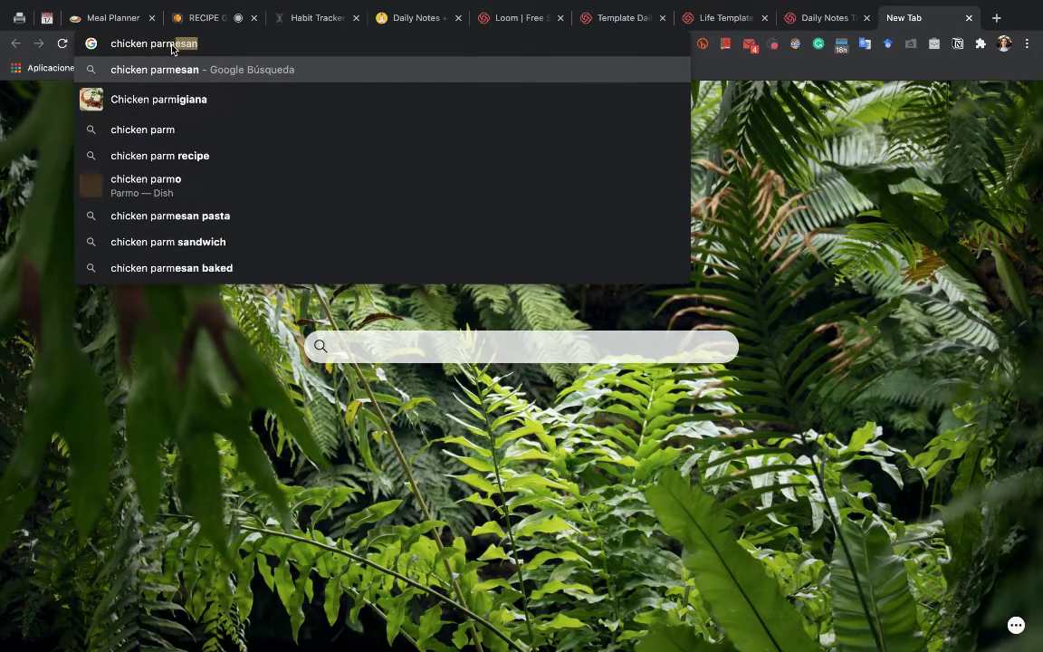
key("Return")
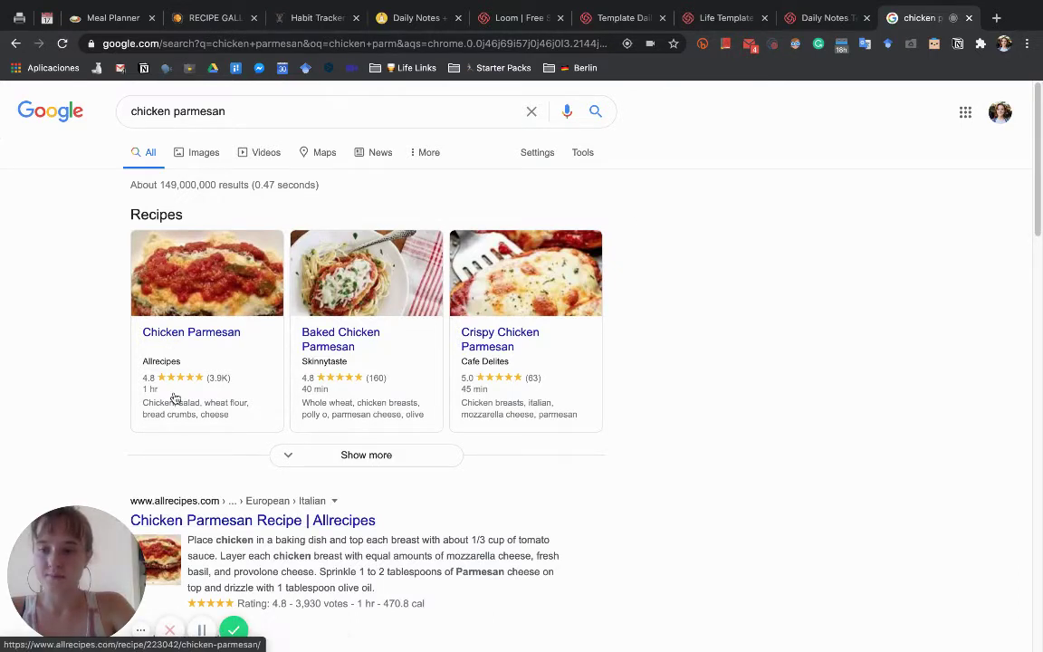
Step: Open the Allrecipes Chicken Parmesan recipe, block the site's notifications and look over the recipe page
left_click(170, 334)
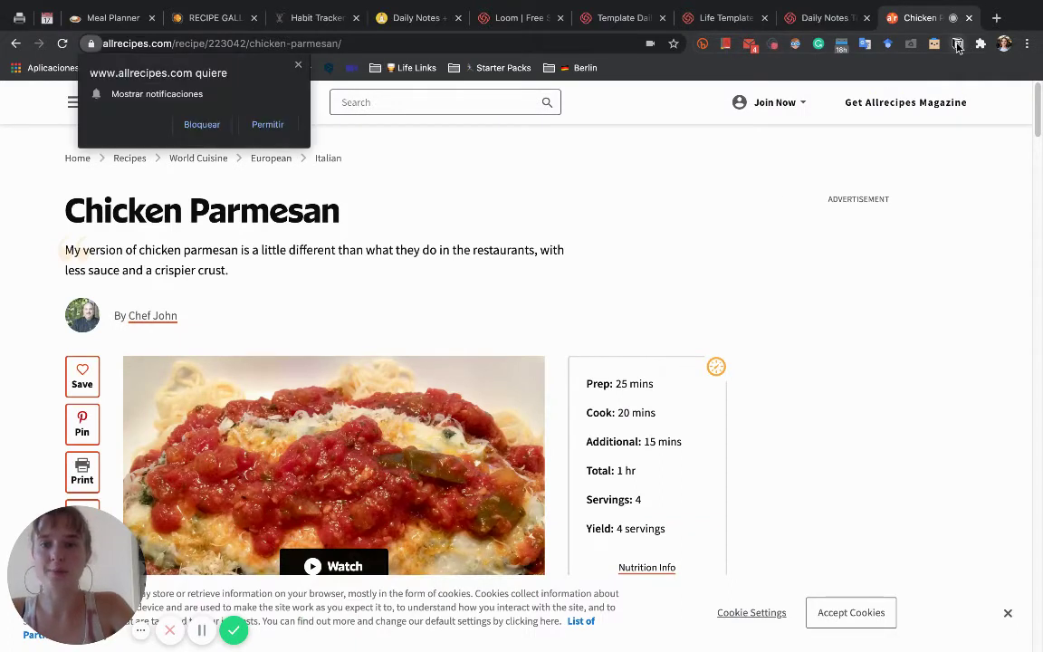
left_click(198, 126)
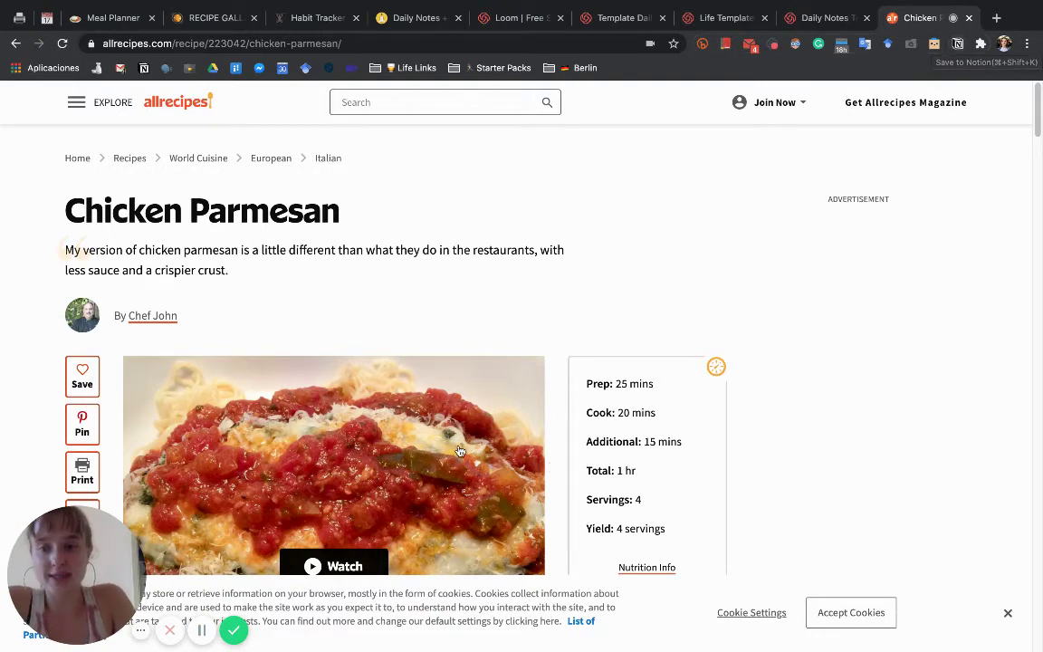
scroll(457, 450, "down", 6)
scroll(459, 449, "up", 3)
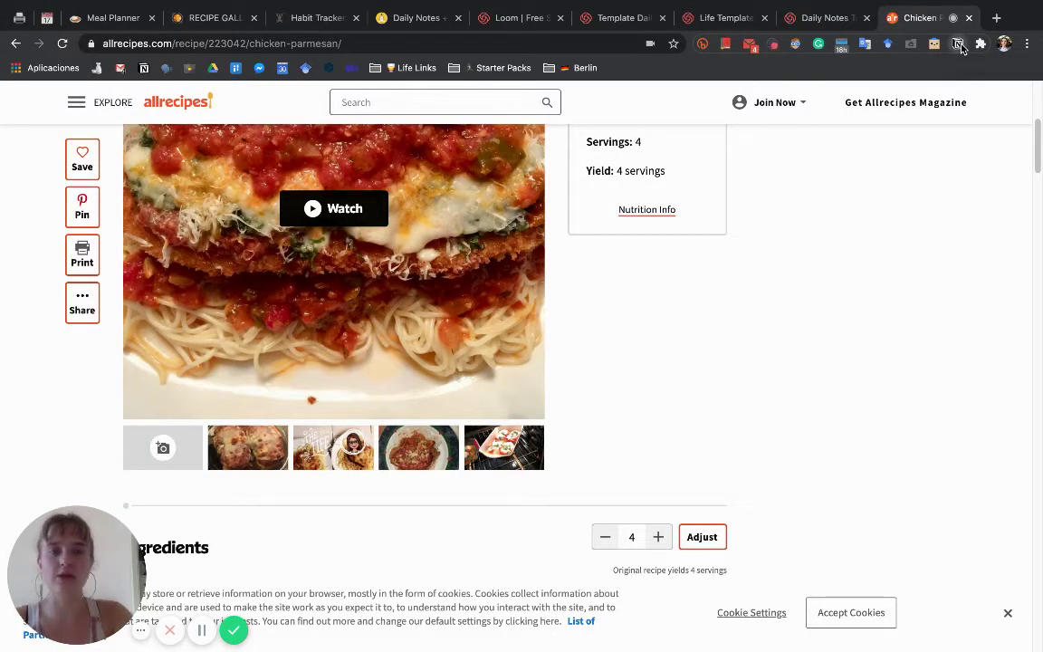
Step: Save the Chicken Parmesan page with the Notion web clipper into the RECIPE GALLERY TEMPLATE database
left_click(959, 44)
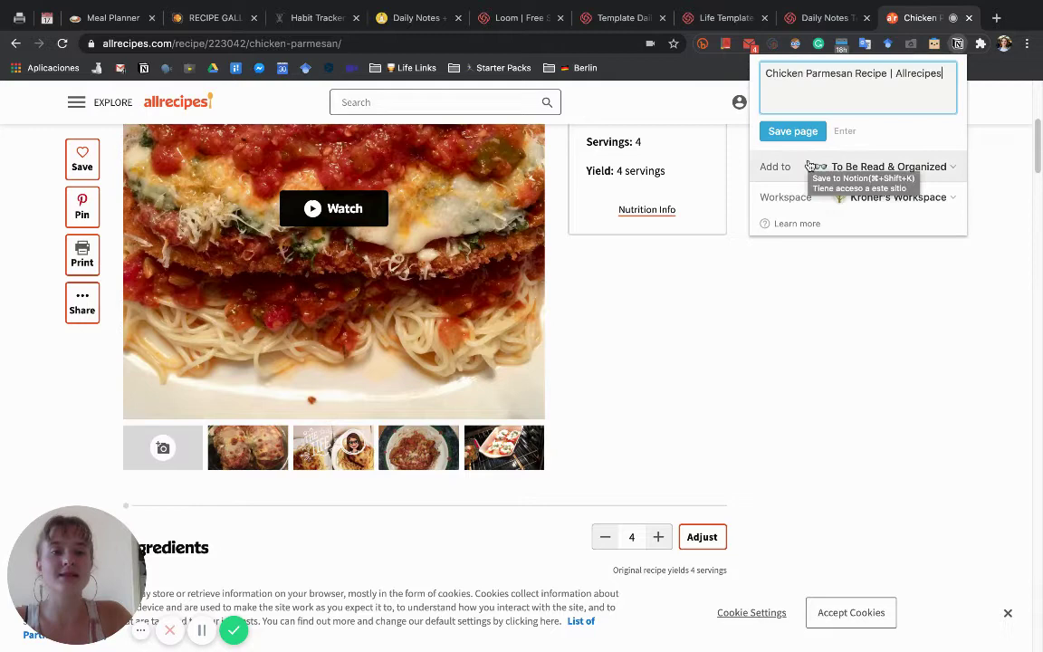
left_click(883, 168)
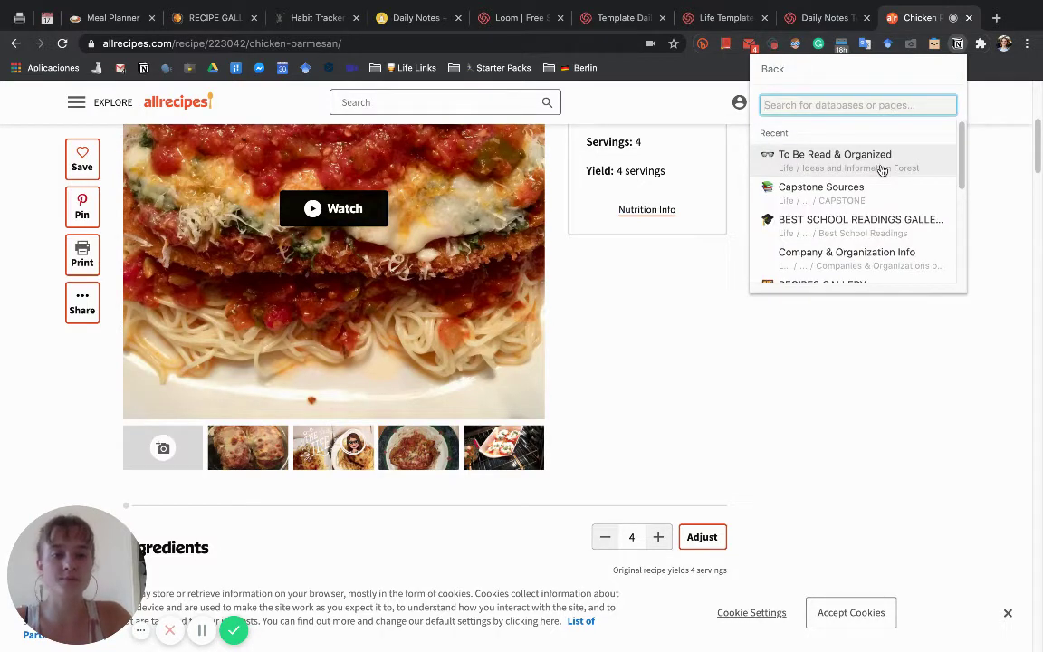
scroll(882, 171, "down", 3)
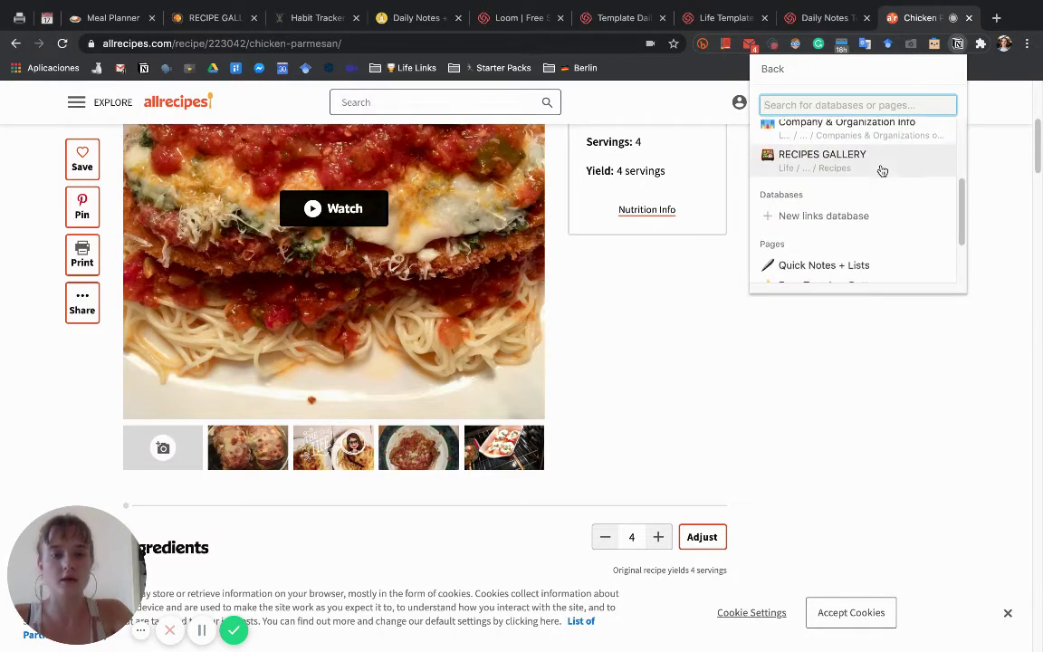
scroll(883, 171, "down", 2)
scroll(883, 171, "up", 5)
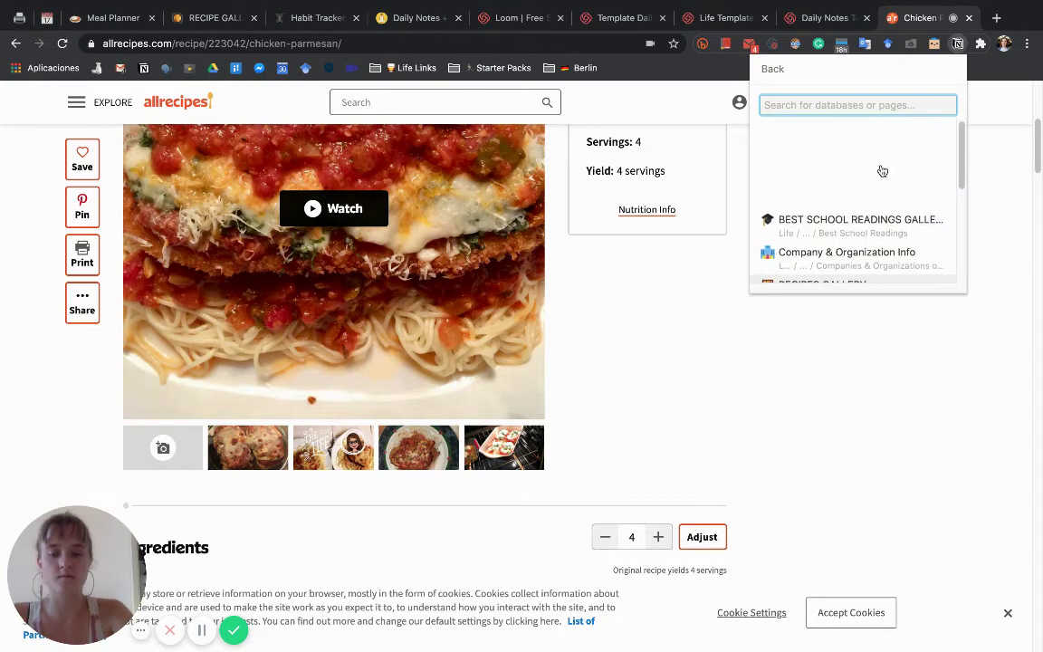
type("reci")
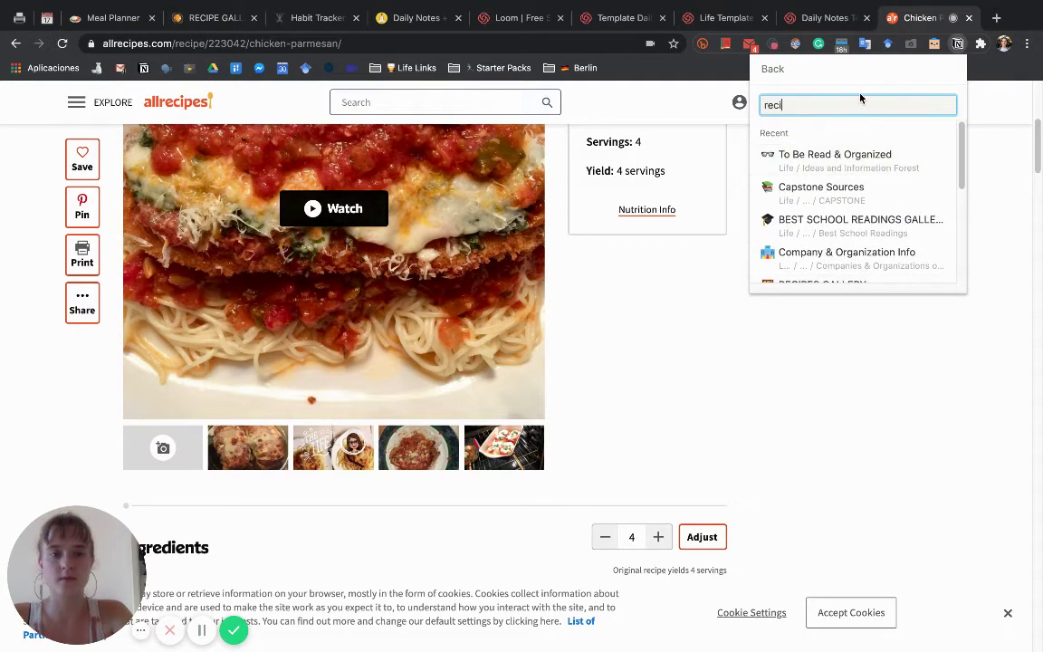
type("pe gall")
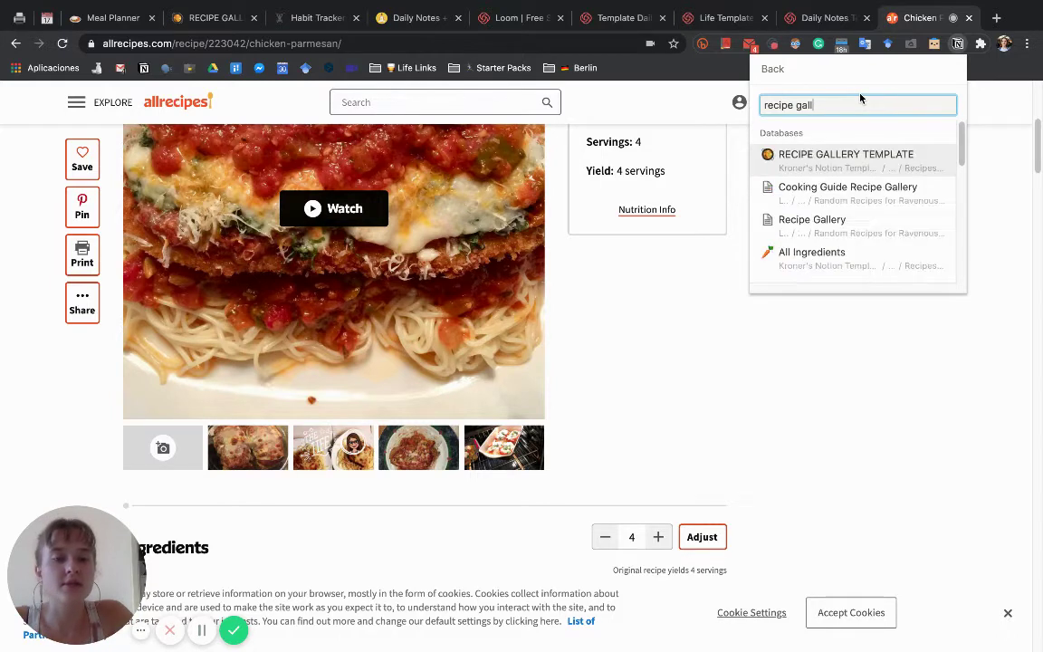
left_click(885, 156)
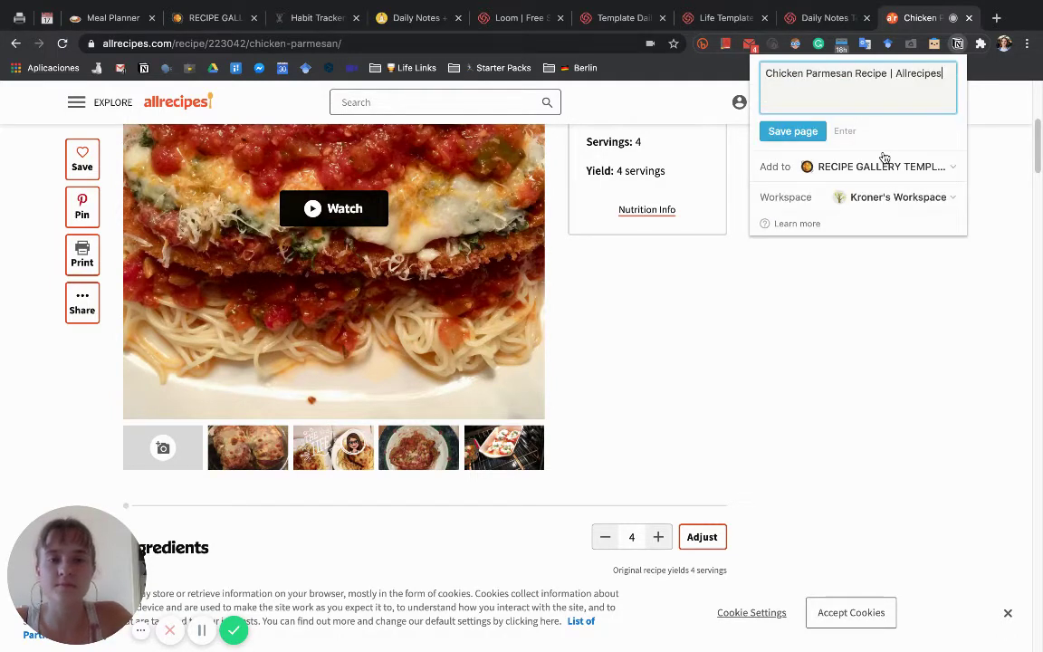
left_click(802, 136)
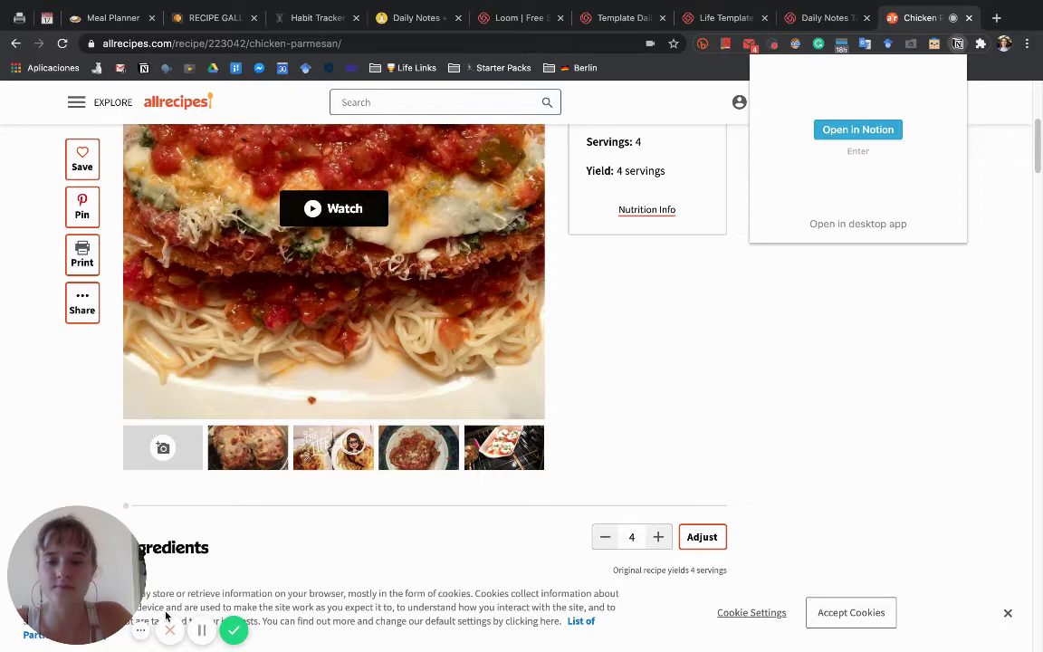
Step: Return to the recipe gallery in Notion and open the clipped "Chicken Parmesan Recipe | Allrecipes" card
left_click(182, 573)
left_click(207, 634)
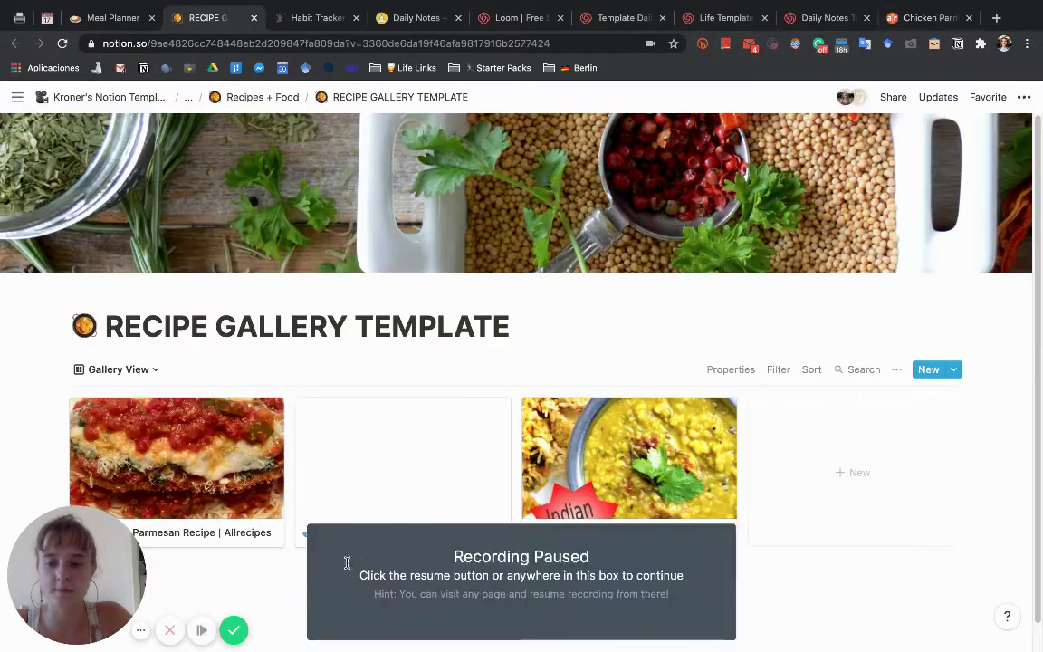
left_click(347, 562)
scroll(199, 474, "down", 1)
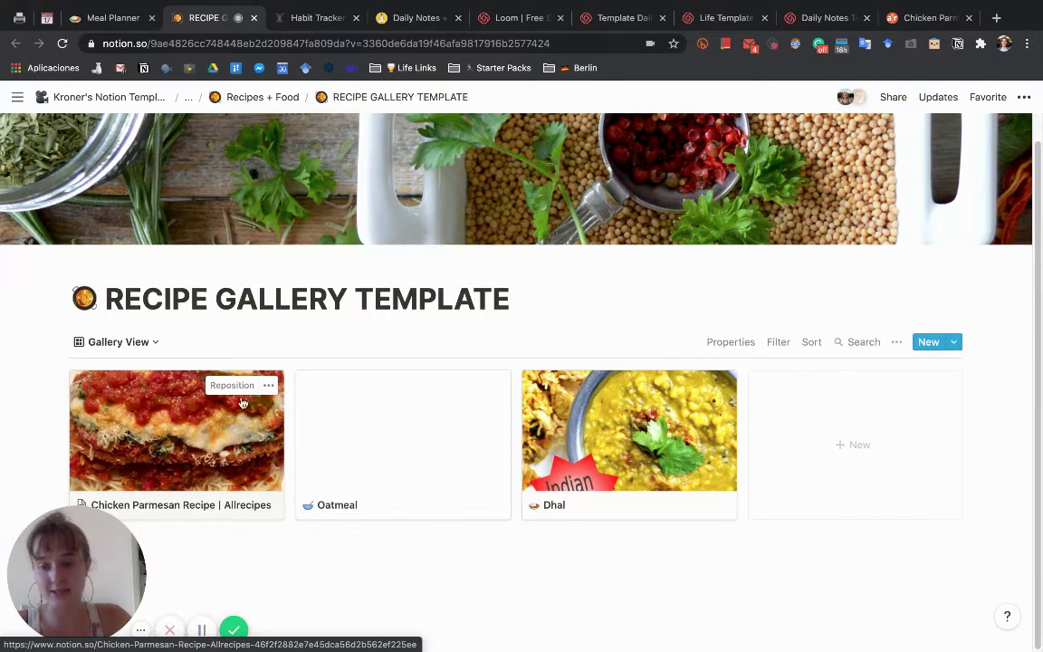
left_click(163, 443)
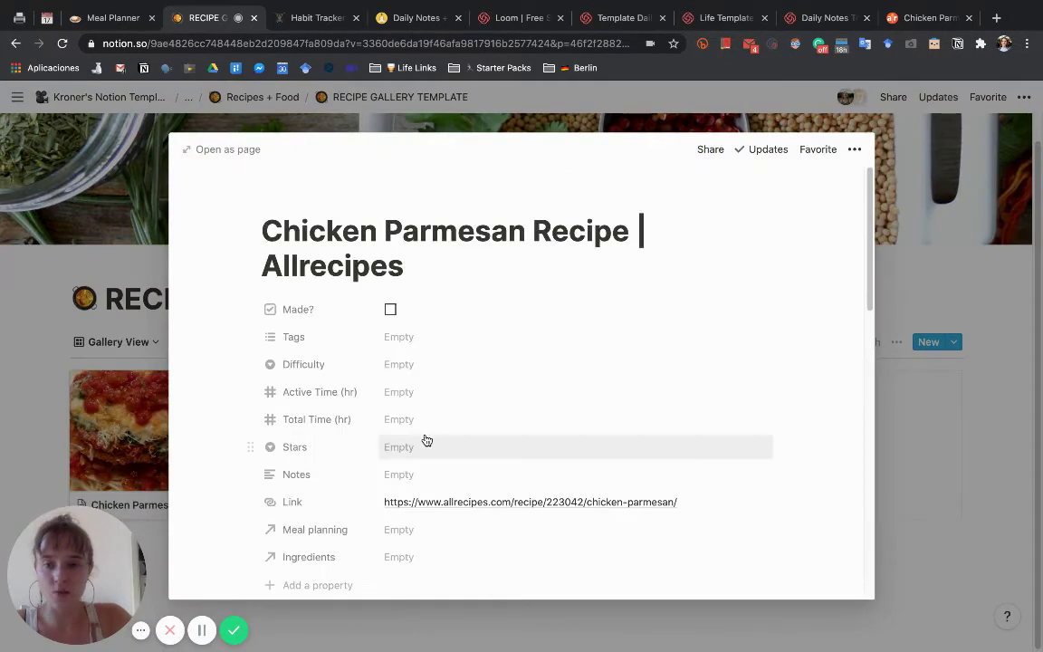
Step: Examine the clipped recipe's content, including its photo, Directions and Cook's Note sections
scroll(426, 440, "down", 5)
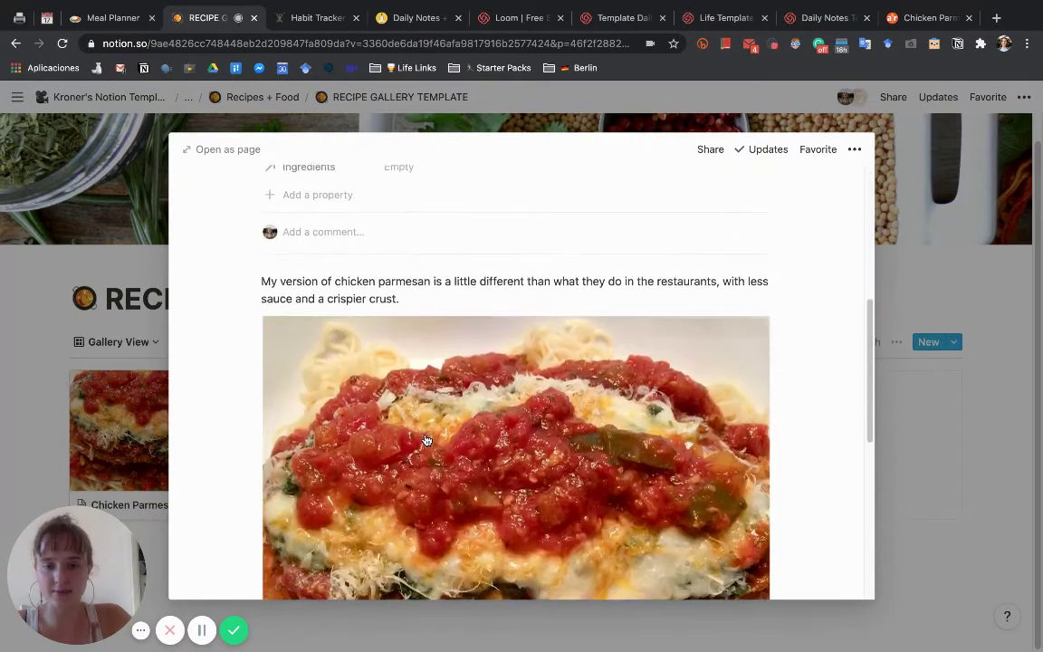
scroll(426, 440, "down", 10)
scroll(425, 436, "up", 6)
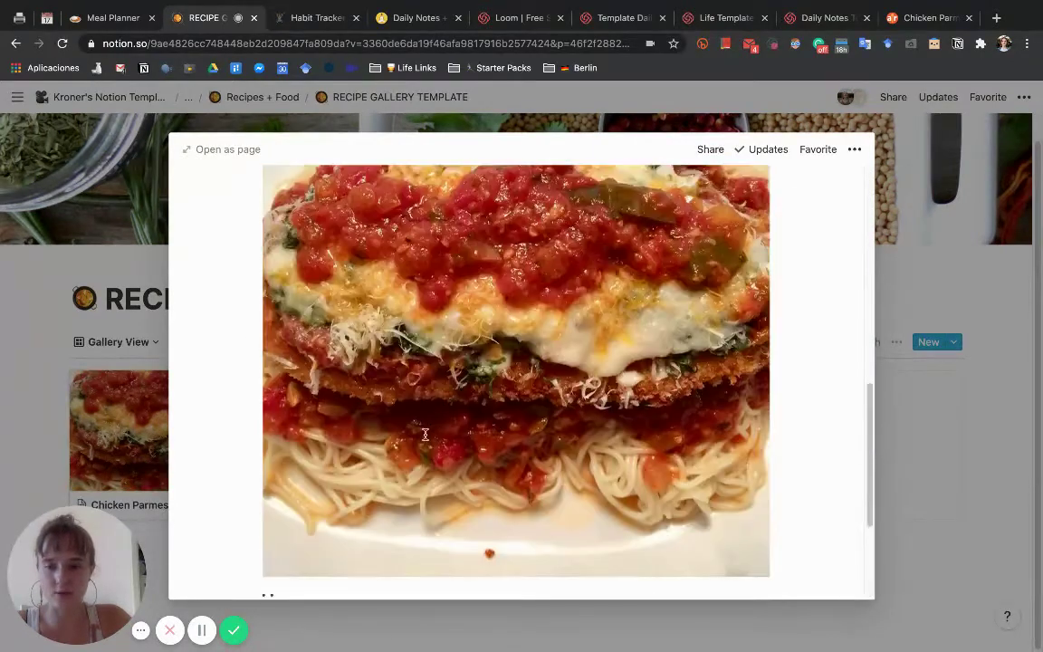
scroll(424, 436, "up", 5)
scroll(426, 440, "down", 6)
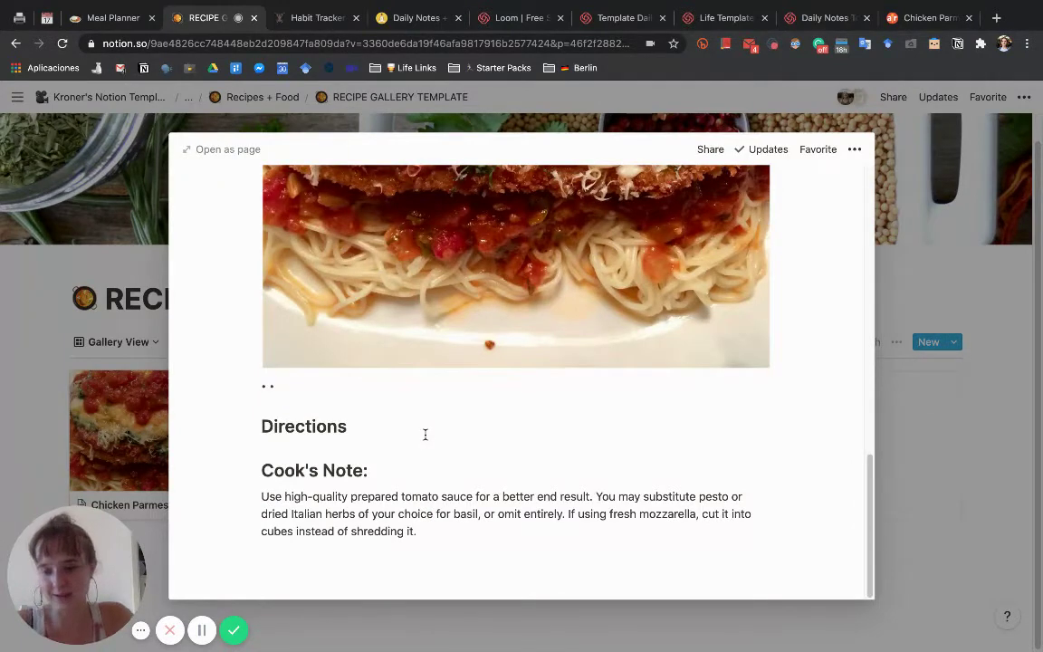
scroll(501, 470, "up", 2)
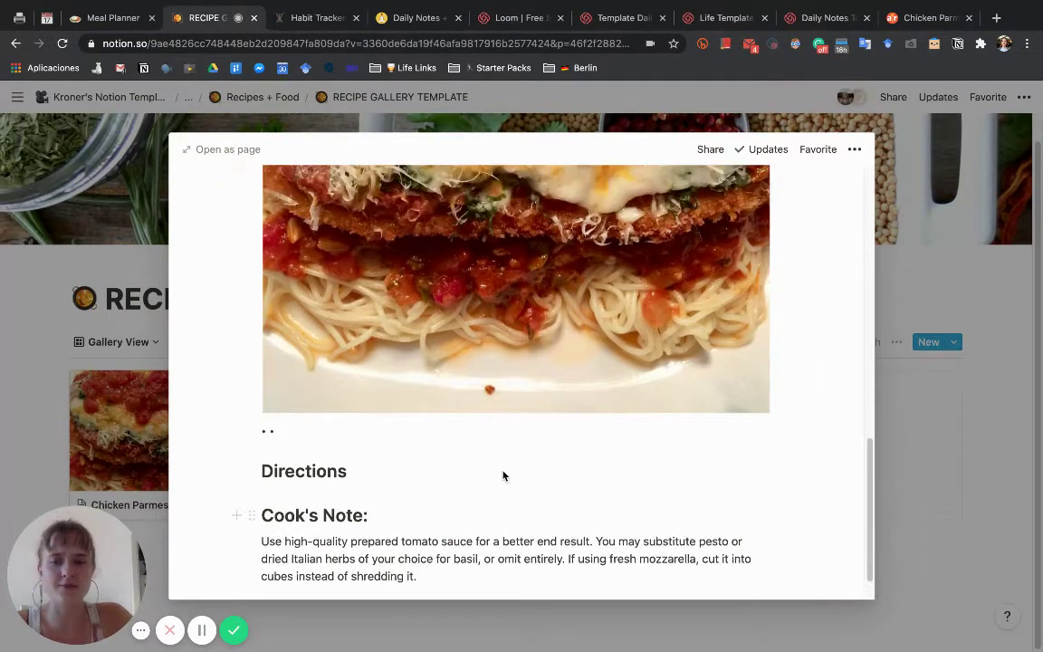
Step: Shrink the dish photo in the clipped recipe to about a quarter of its width, and review the Ingredients list
scroll(271, 489, "up", 4)
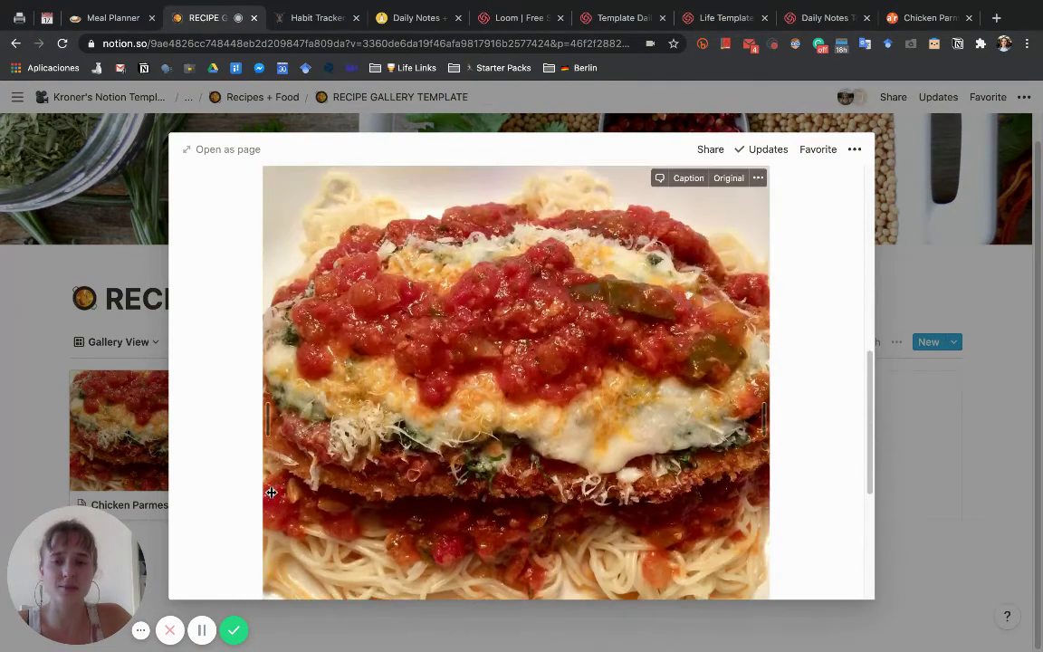
left_click_drag(690, 411, 579, 406)
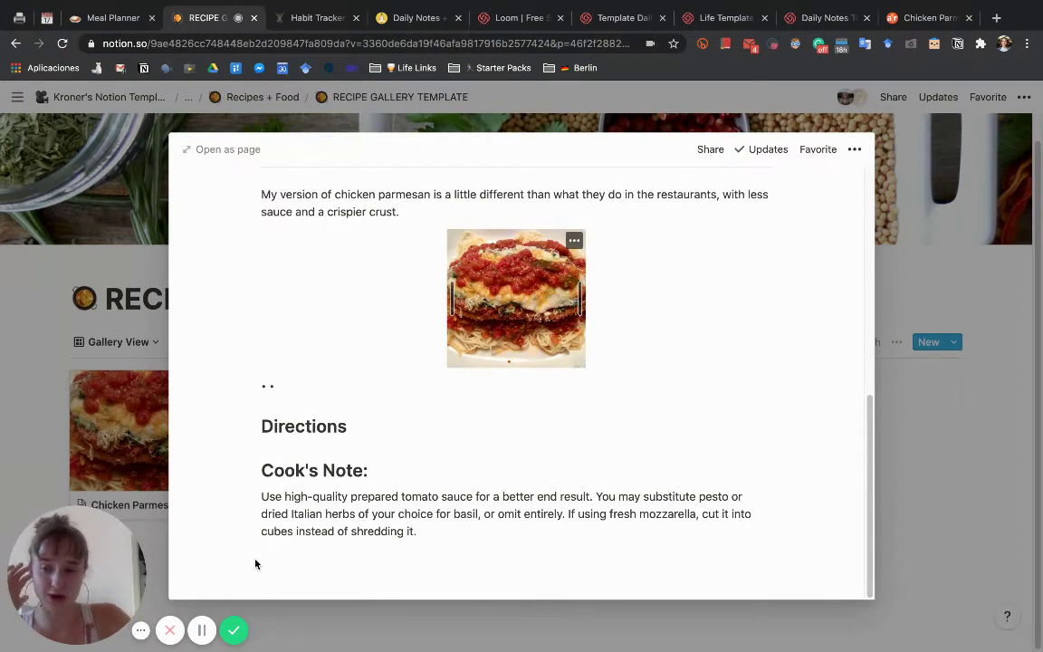
left_click(201, 629)
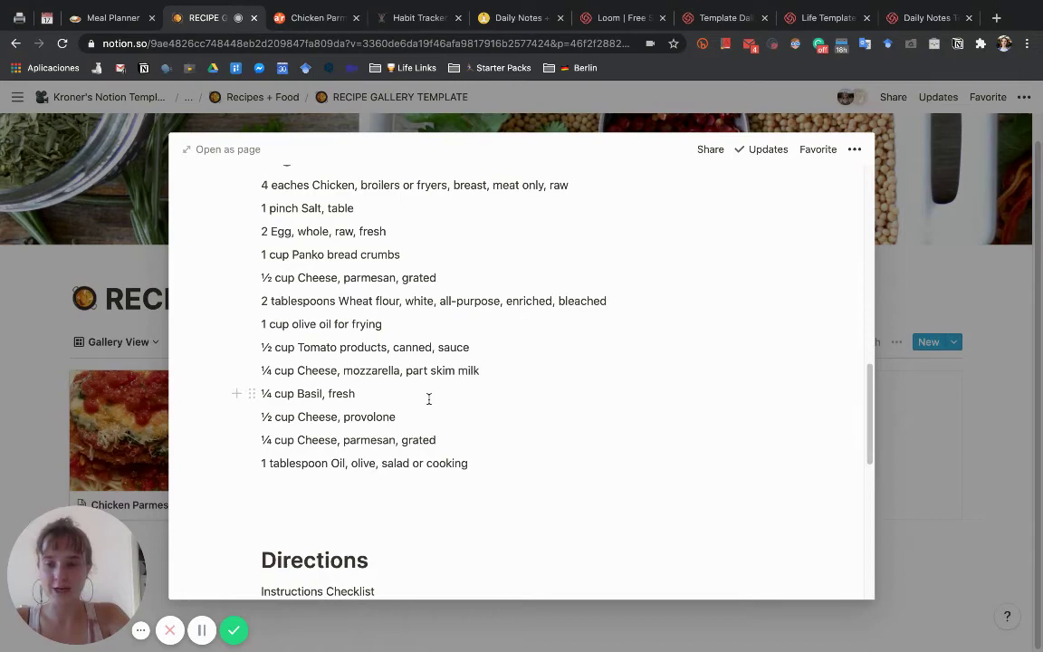
scroll(429, 399, "up", 2)
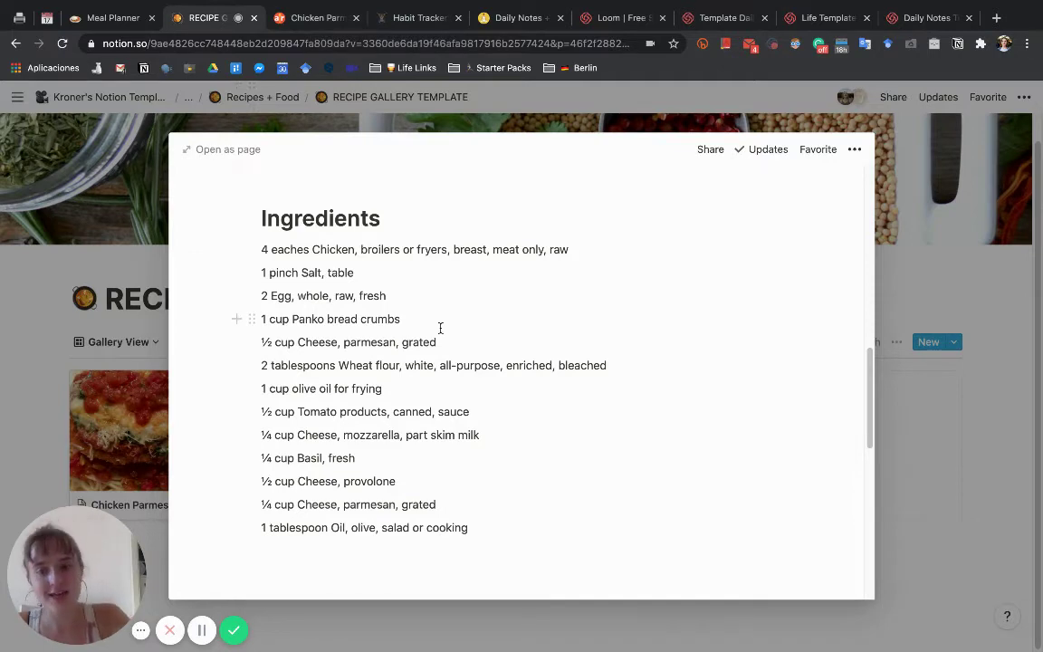
Step: Examine the clipped recipe's properties, including the available options for Tags, Difficulty and Stars
scroll(440, 328, "up", 1)
scroll(440, 328, "up", 10)
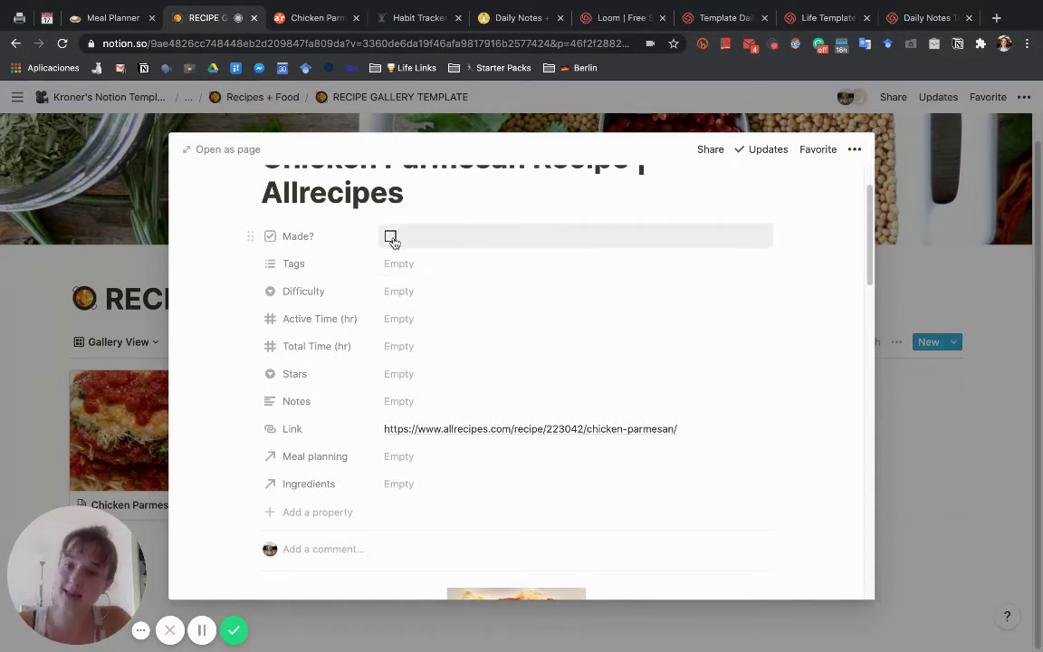
left_click(401, 264)
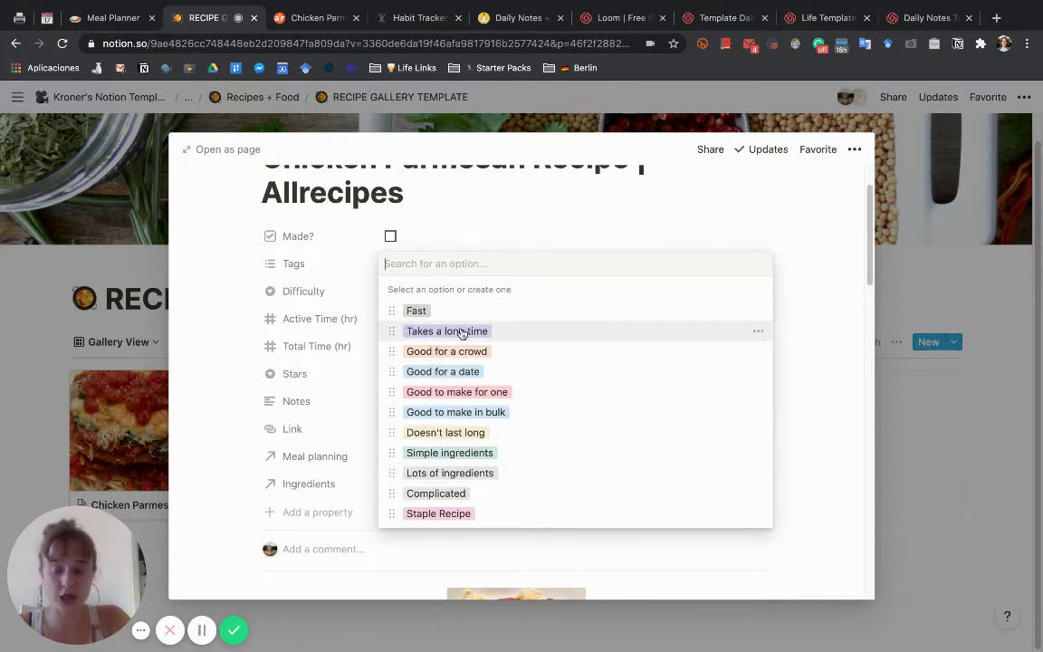
left_click(353, 322)
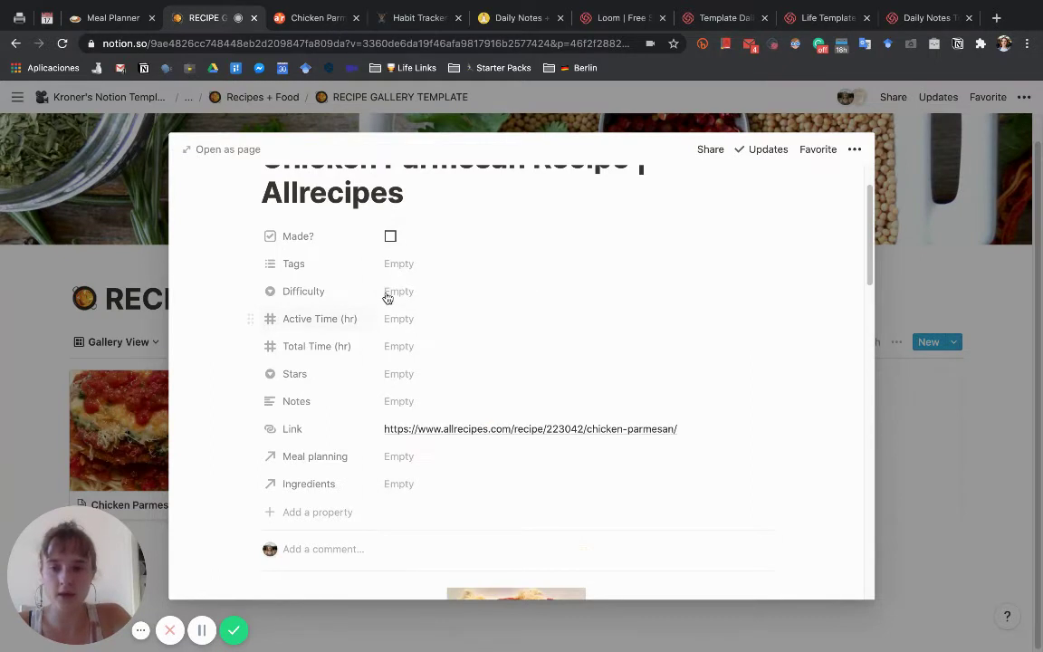
left_click(387, 298)
left_click(351, 313)
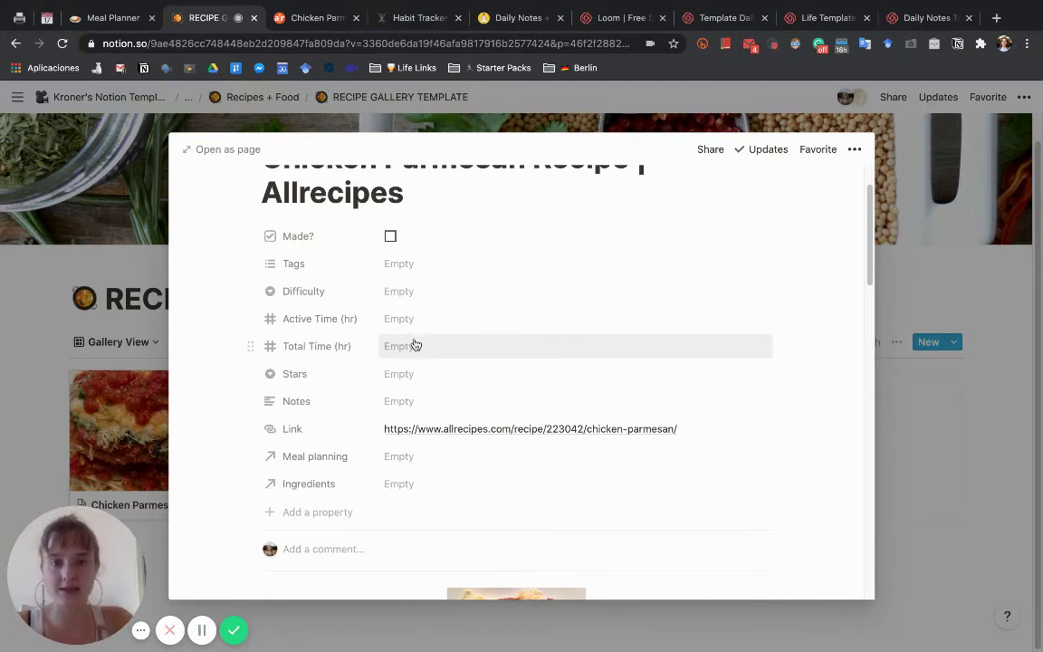
scroll(416, 345, "down", 1)
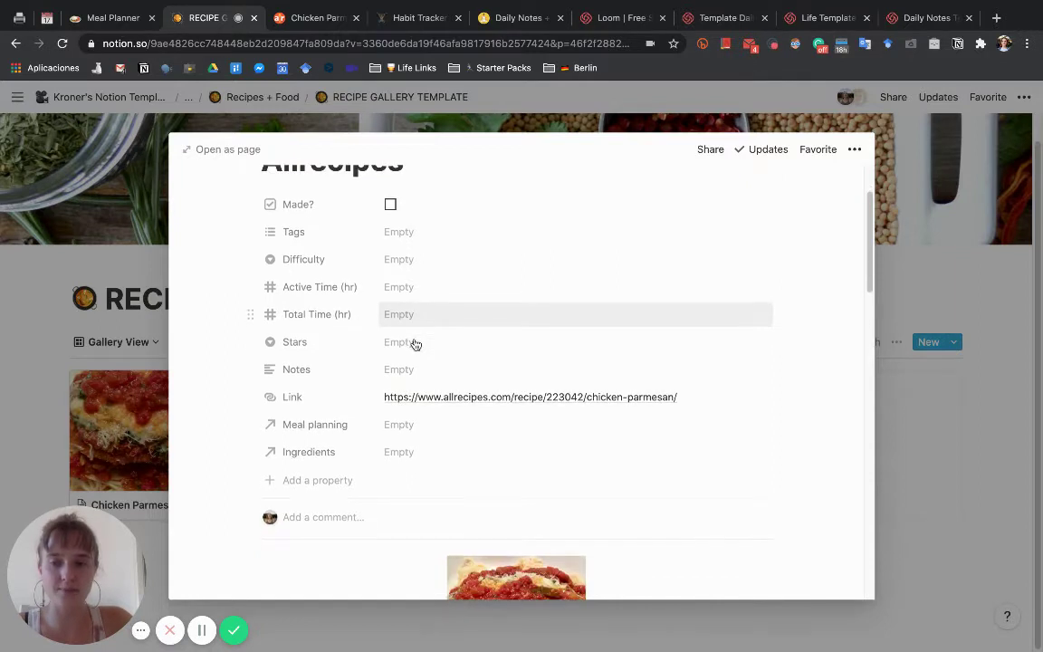
left_click(412, 342)
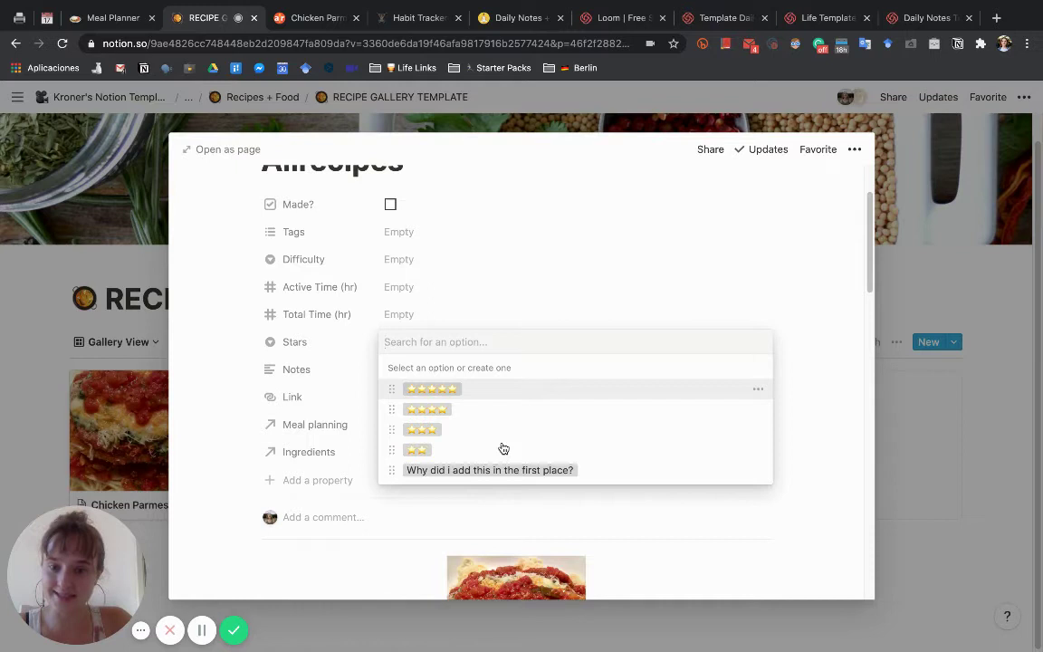
left_click(302, 391)
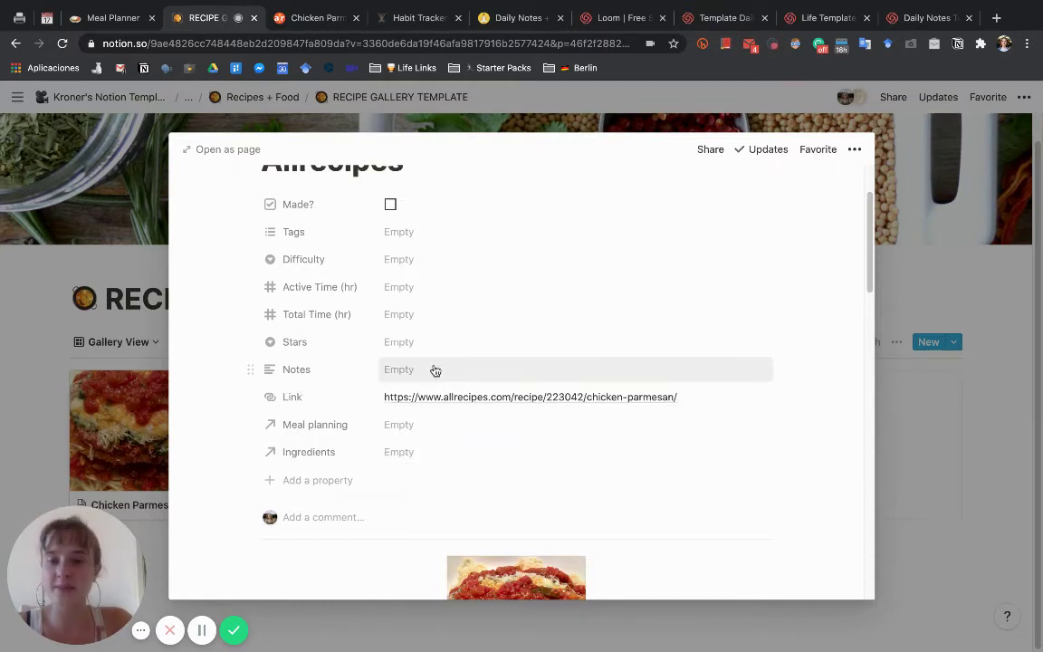
Step: Inspect the entries offered by the recipe's Ingredients relation and read the Ingredients list in the clipped text
scroll(435, 370, "down", 3)
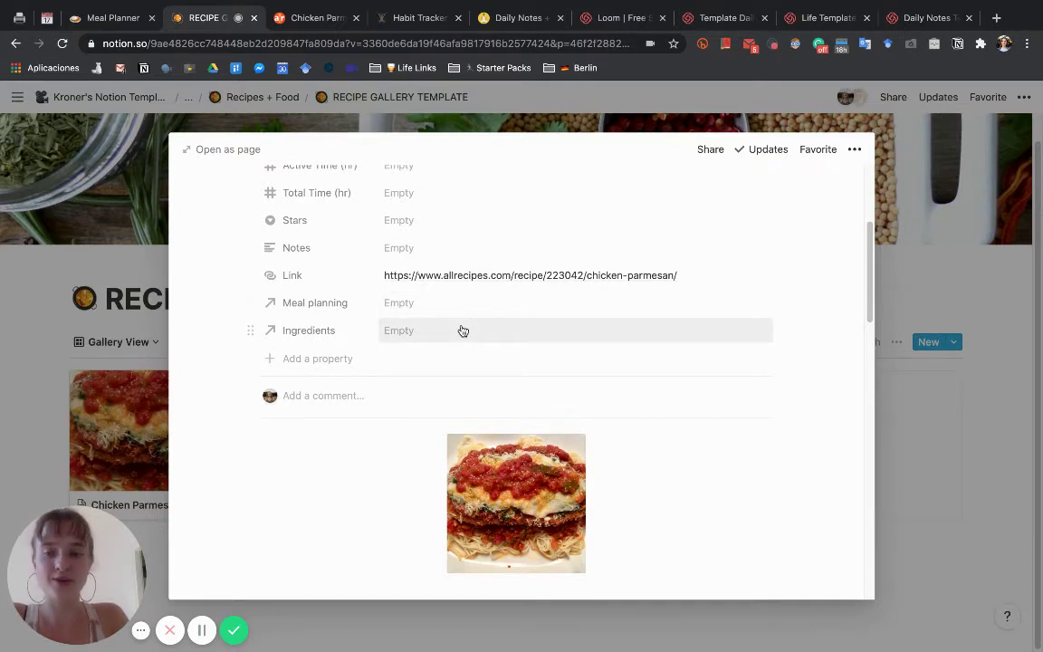
left_click(462, 331)
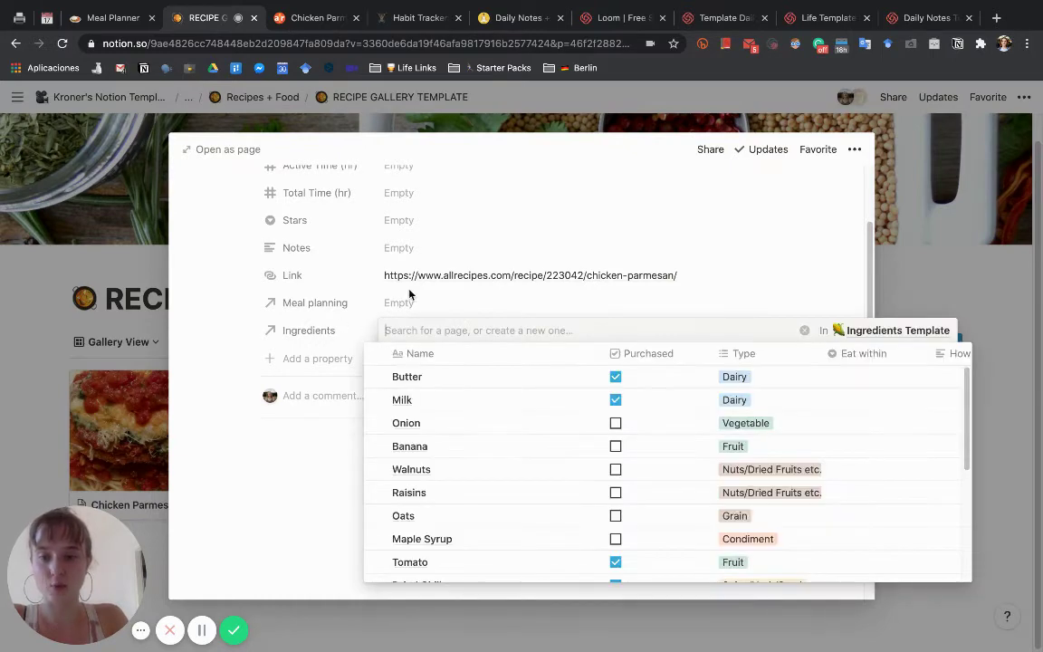
left_click(403, 311)
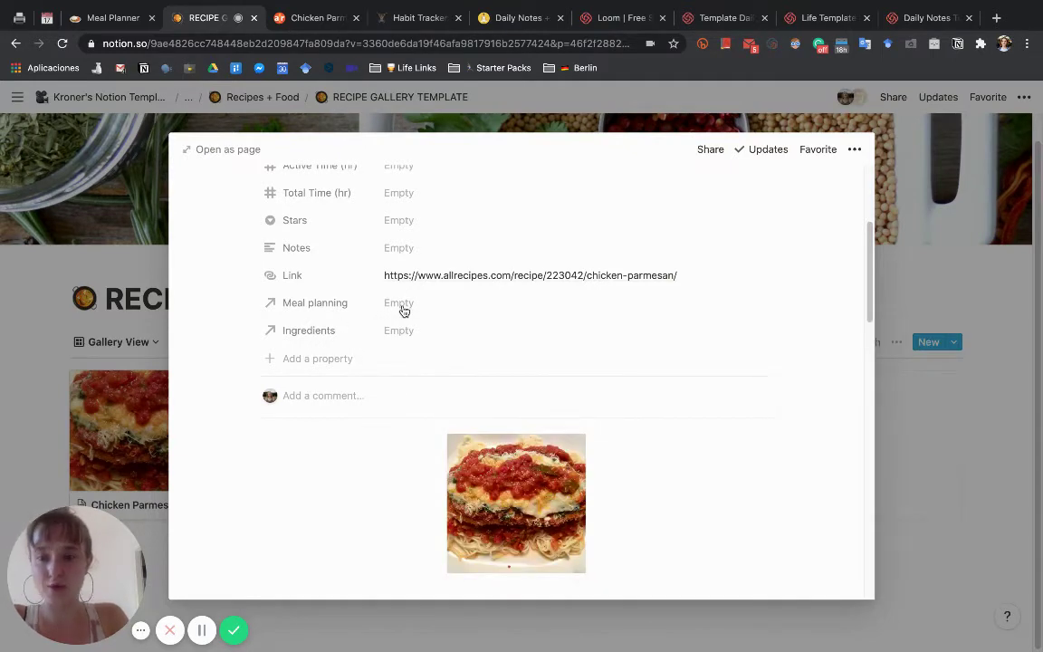
scroll(403, 310, "down", 8)
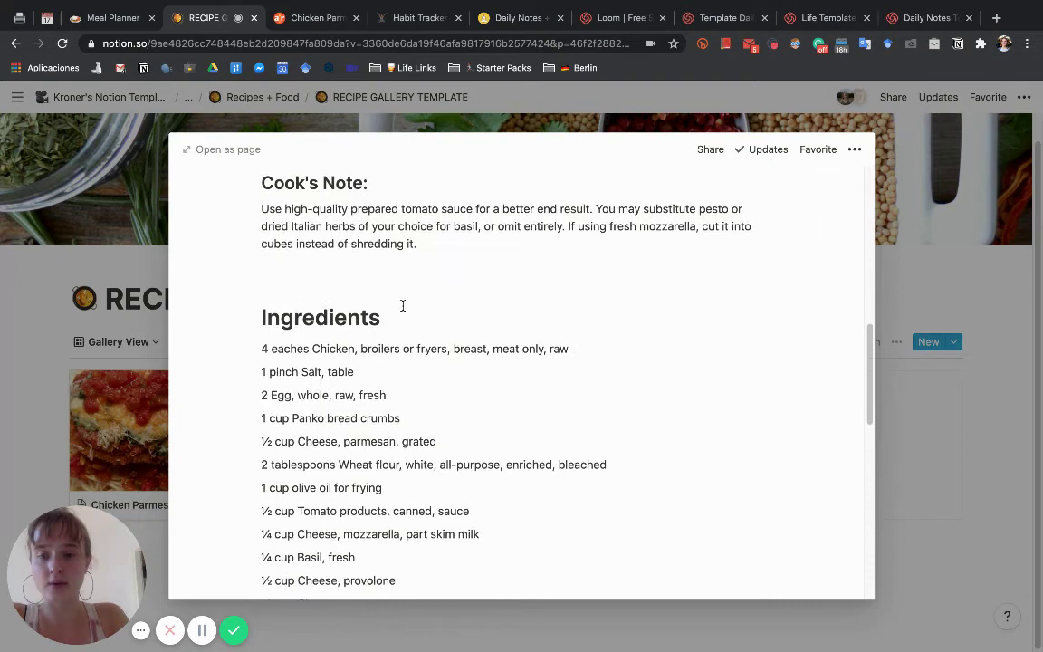
scroll(402, 305, "down", 3)
scroll(288, 288, "up", 1)
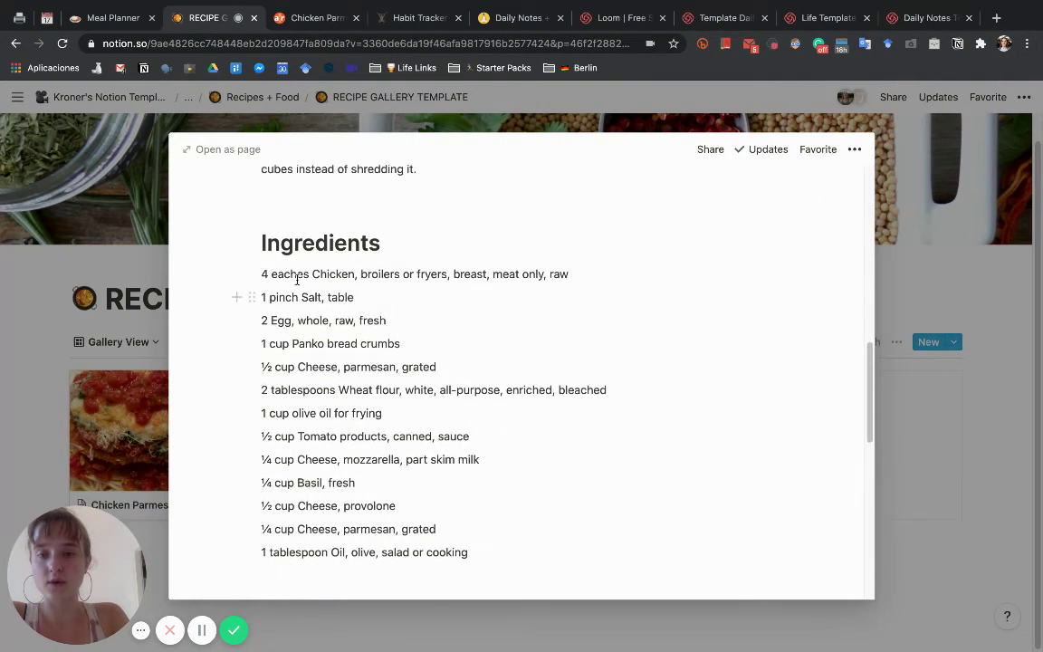
scroll(289, 263, "up", 5)
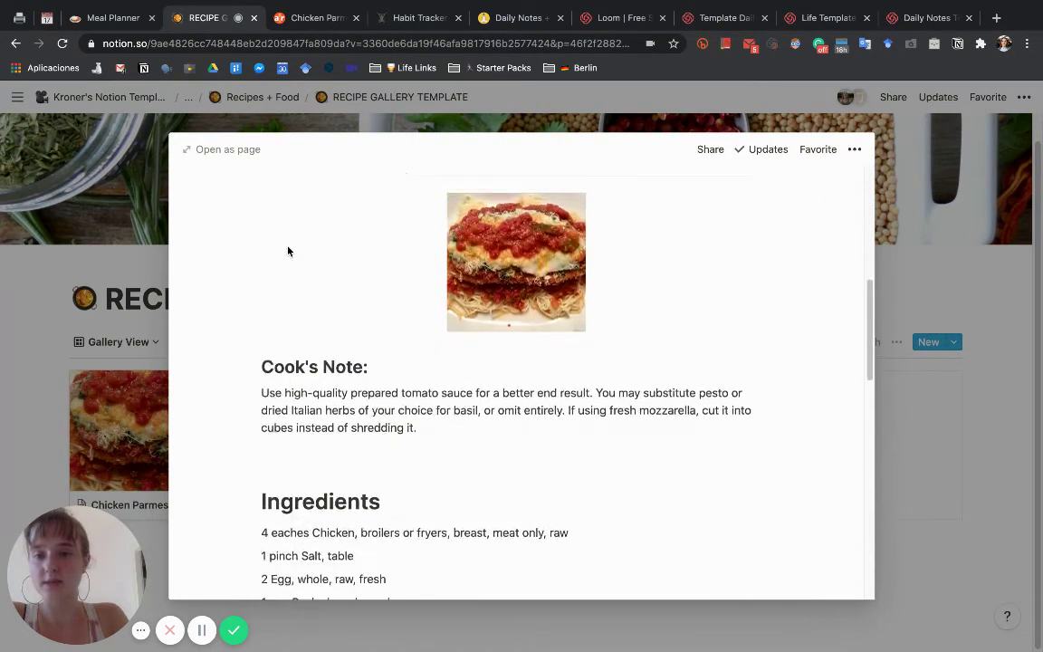
scroll(288, 253, "down", 5)
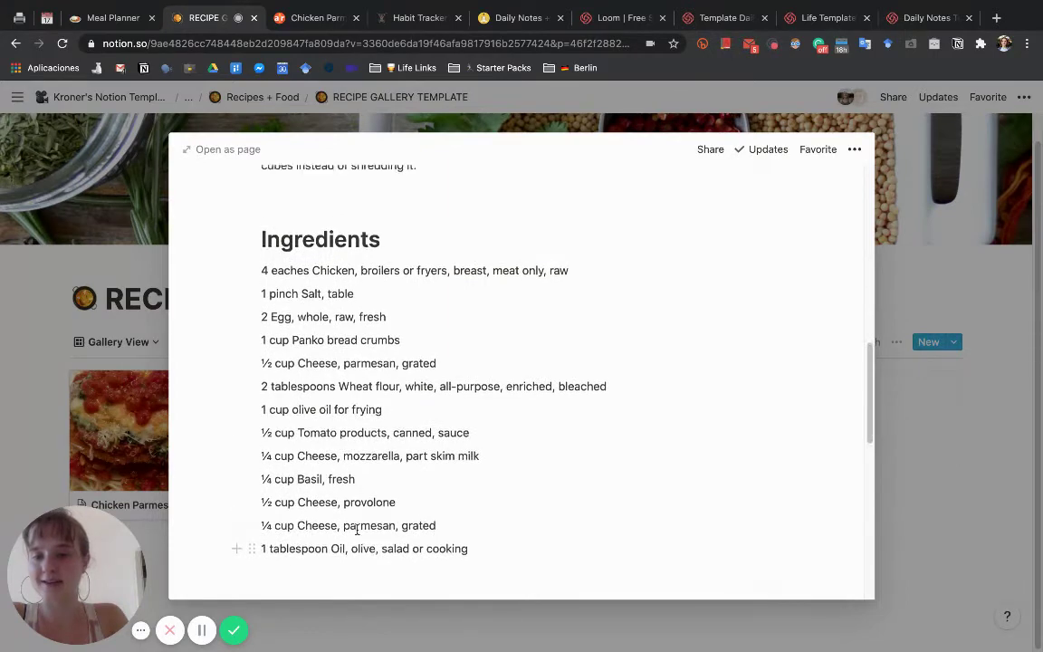
scroll(357, 530, "up", 8)
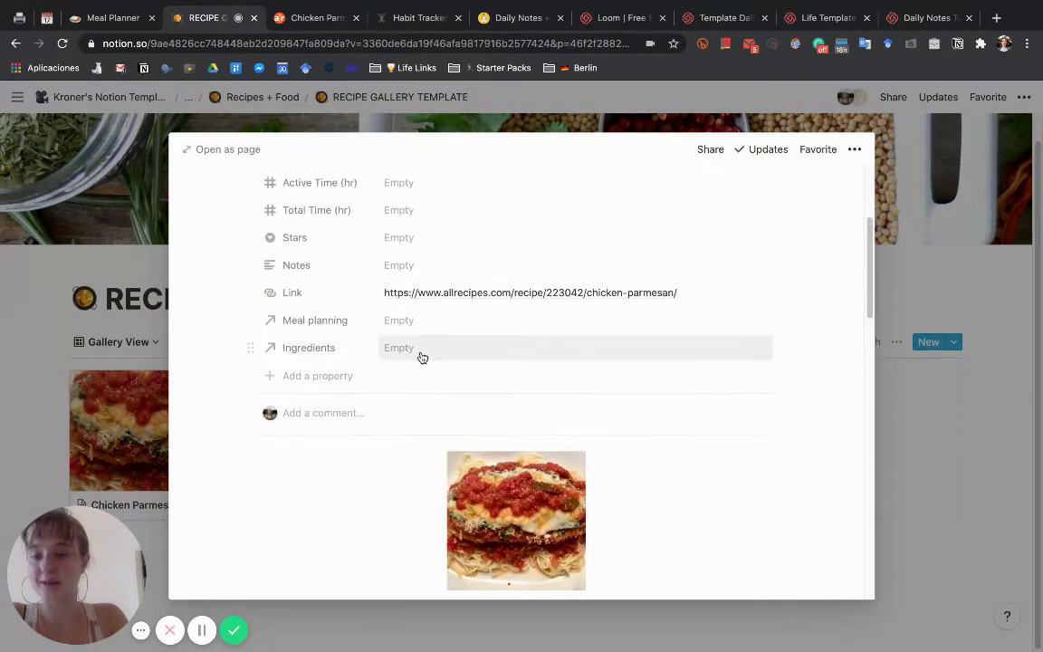
Step: Create a new Chicken page in the Ingredients Template database and link it in the recipe's Ingredients property
left_click(419, 351)
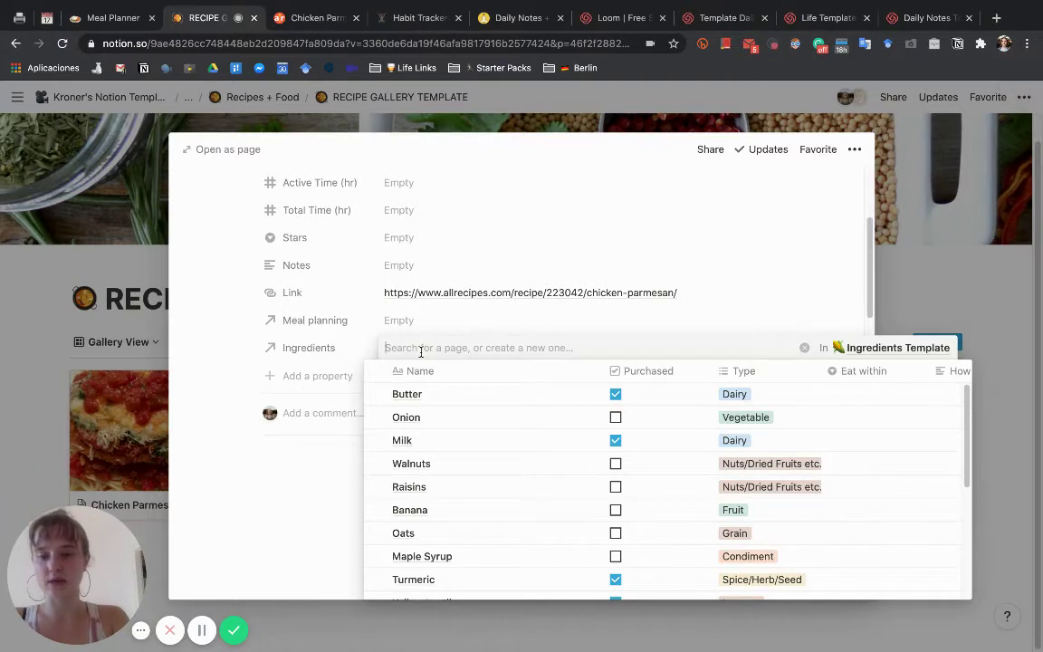
type("Chicken")
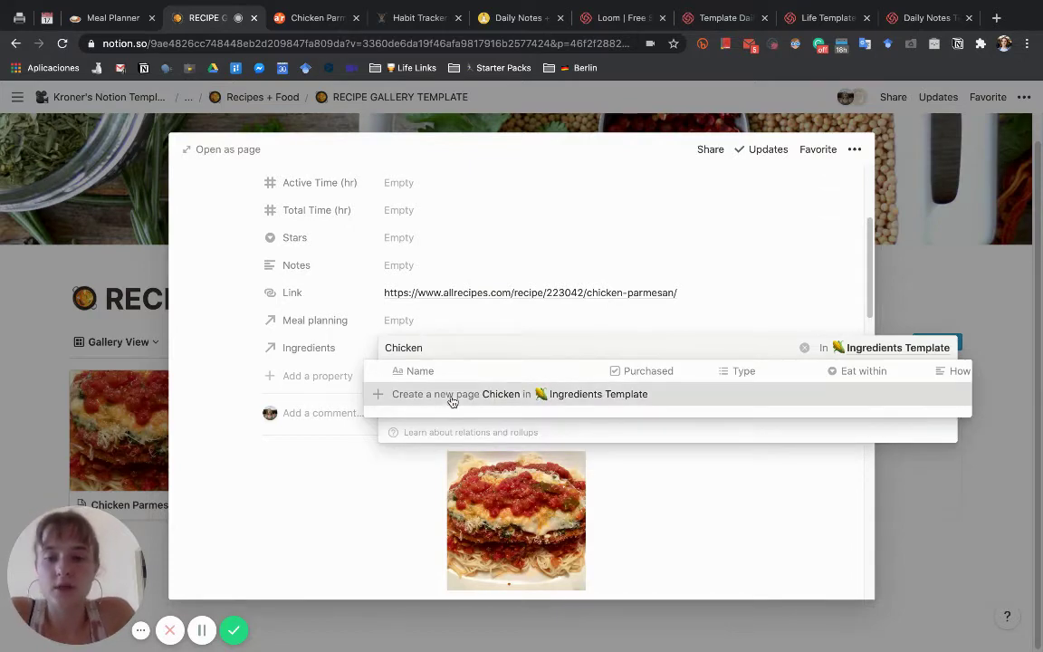
left_click(452, 394)
left_click(314, 372)
Step: Reread the clipped recipe's Ingredients list and reopen the Ingredients relation that holds Chicken
scroll(315, 376, "down", 4)
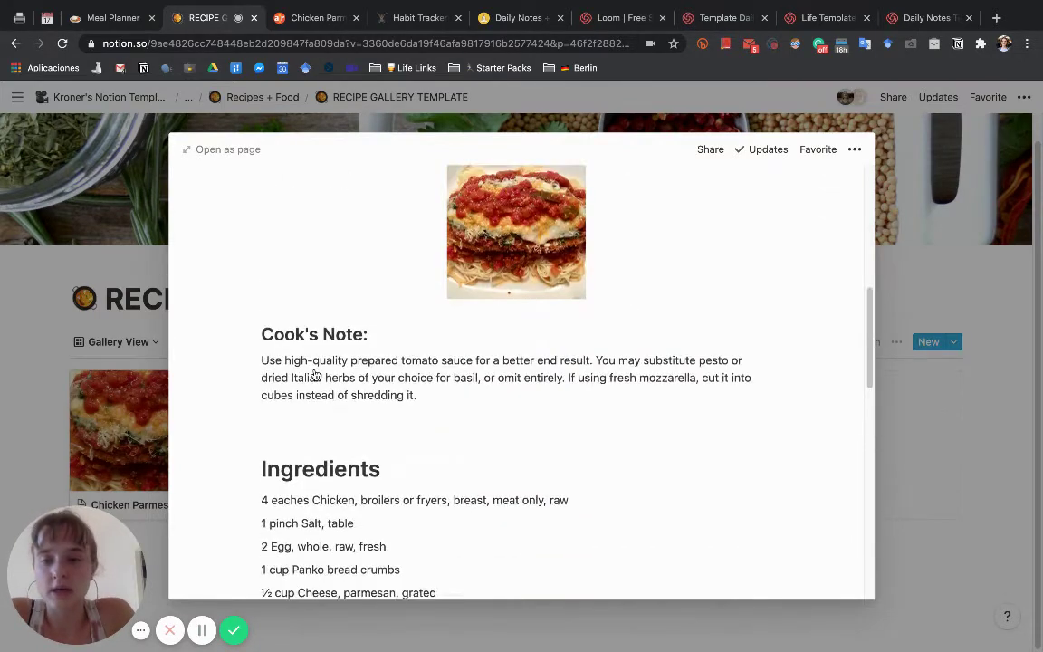
scroll(315, 375, "down", 3)
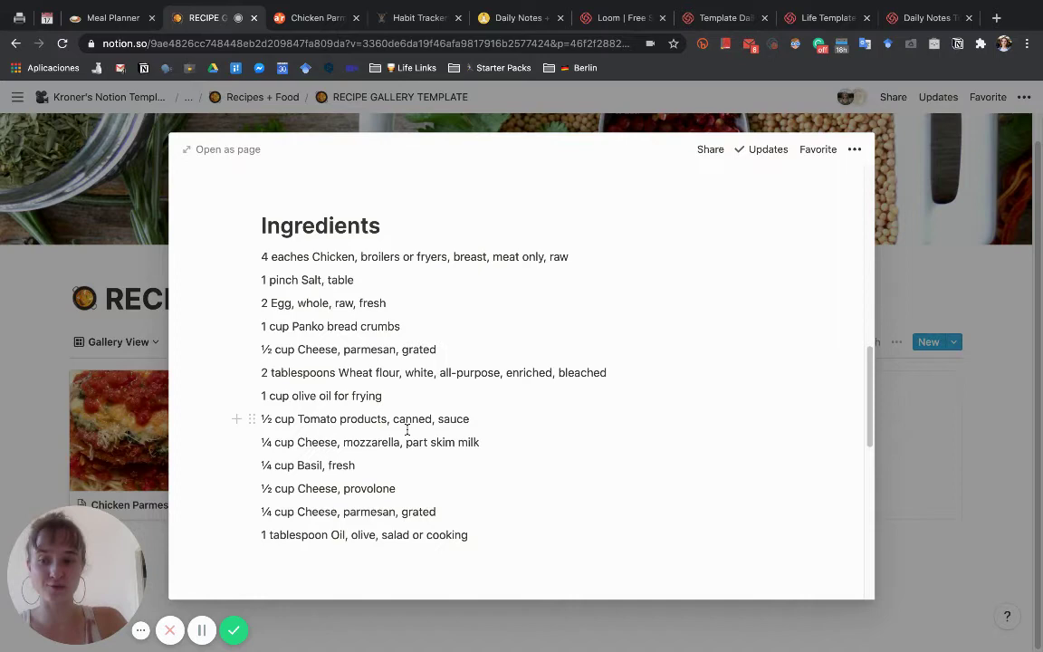
scroll(408, 430, "up", 10)
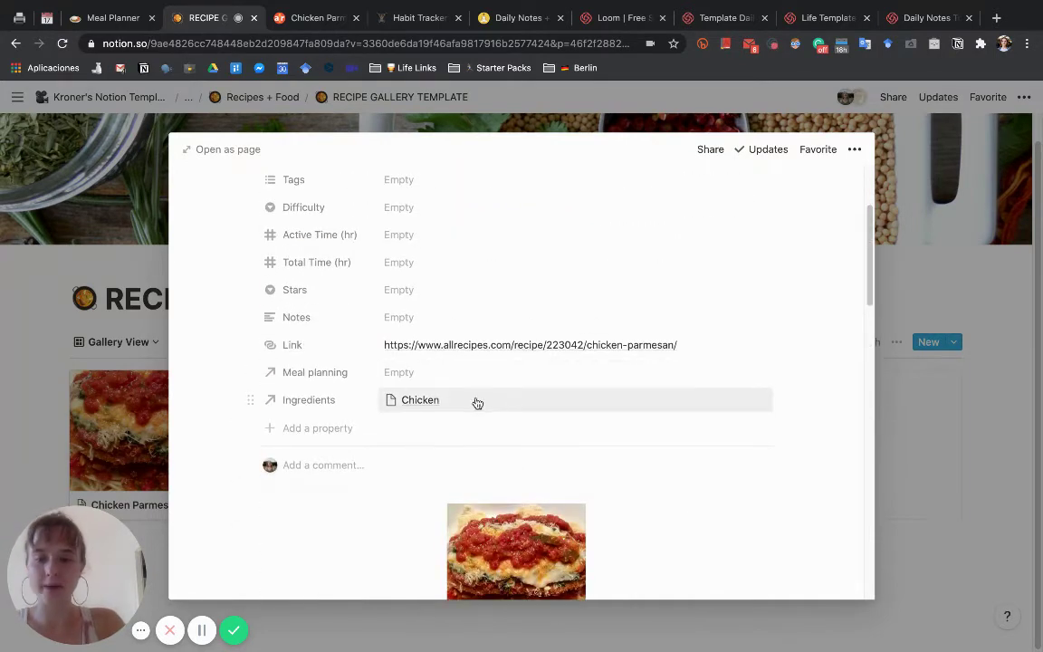
left_click(476, 399)
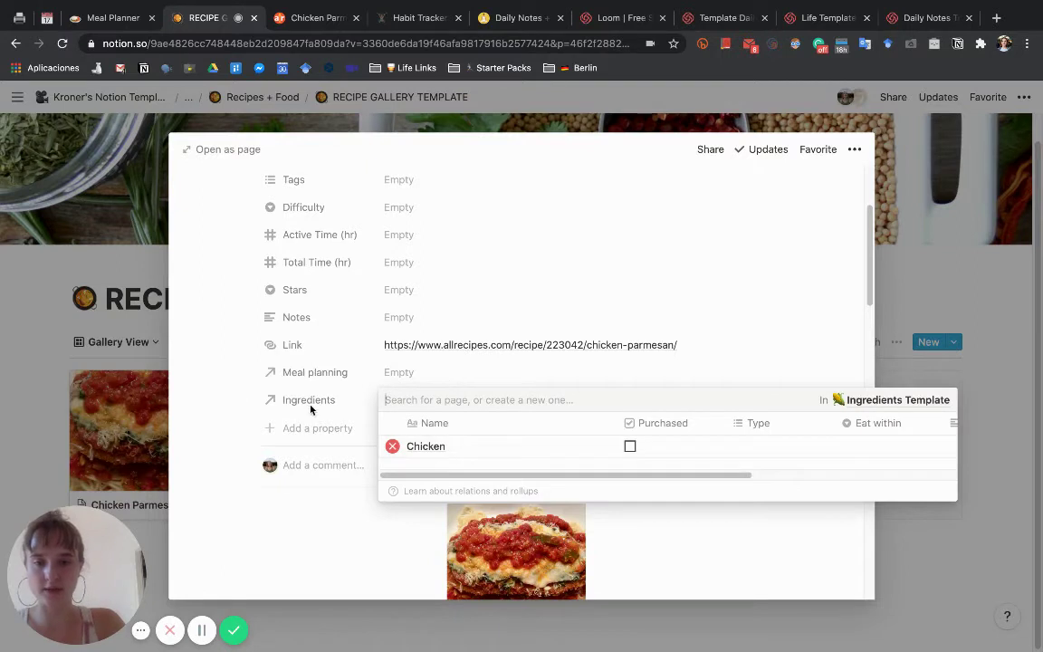
left_click(201, 631)
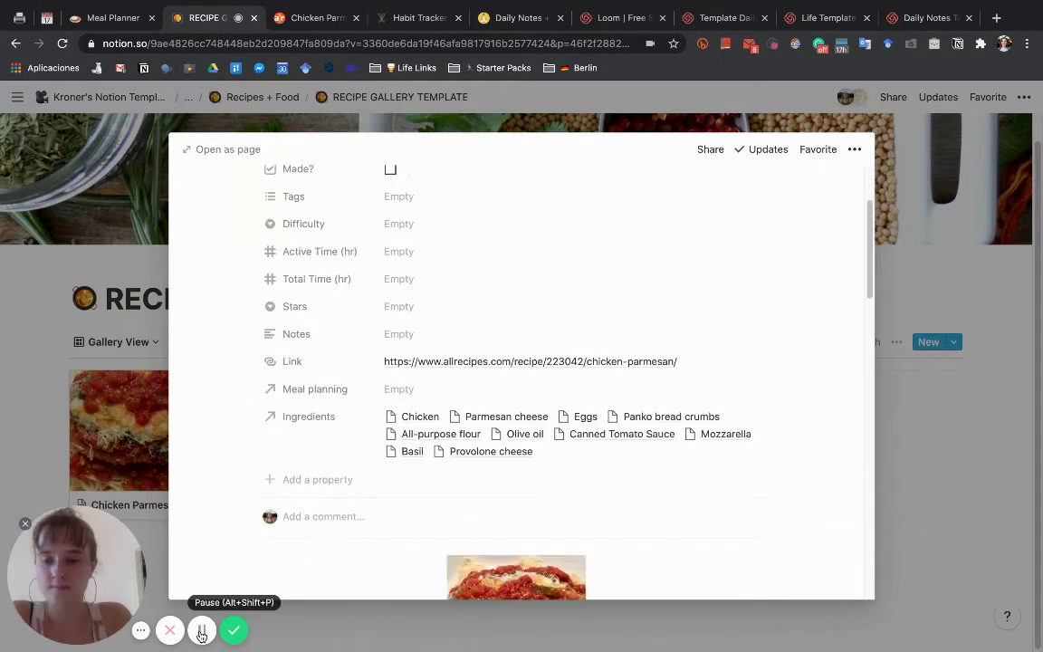
Step: Review the pages linked in the Ingredients relation and compare them with the recipe's written Ingredients list
left_click(548, 453)
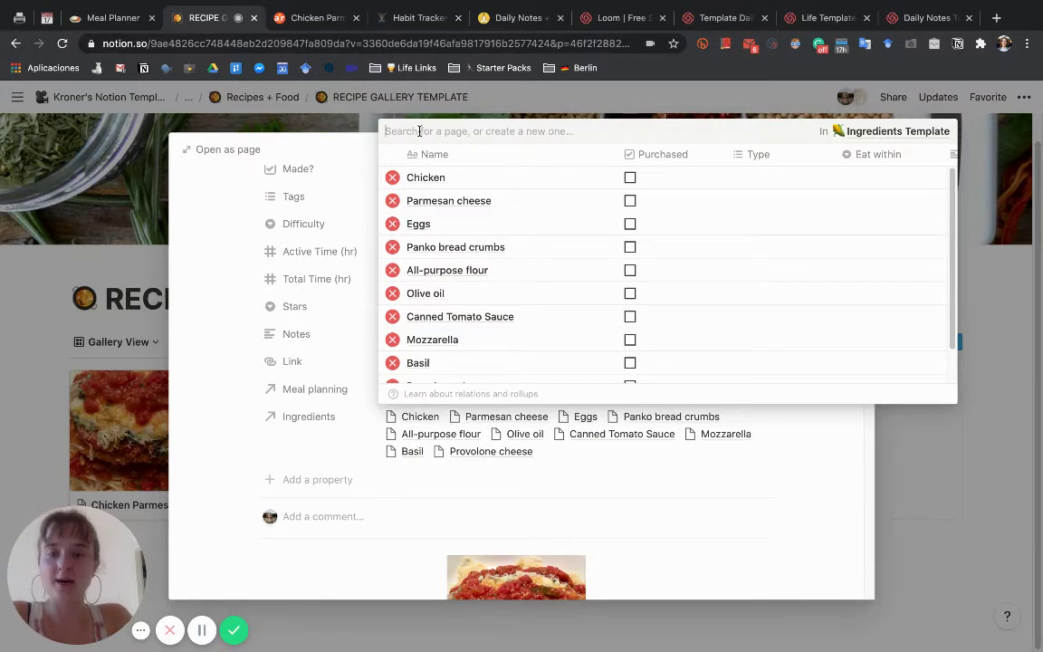
left_click(245, 391)
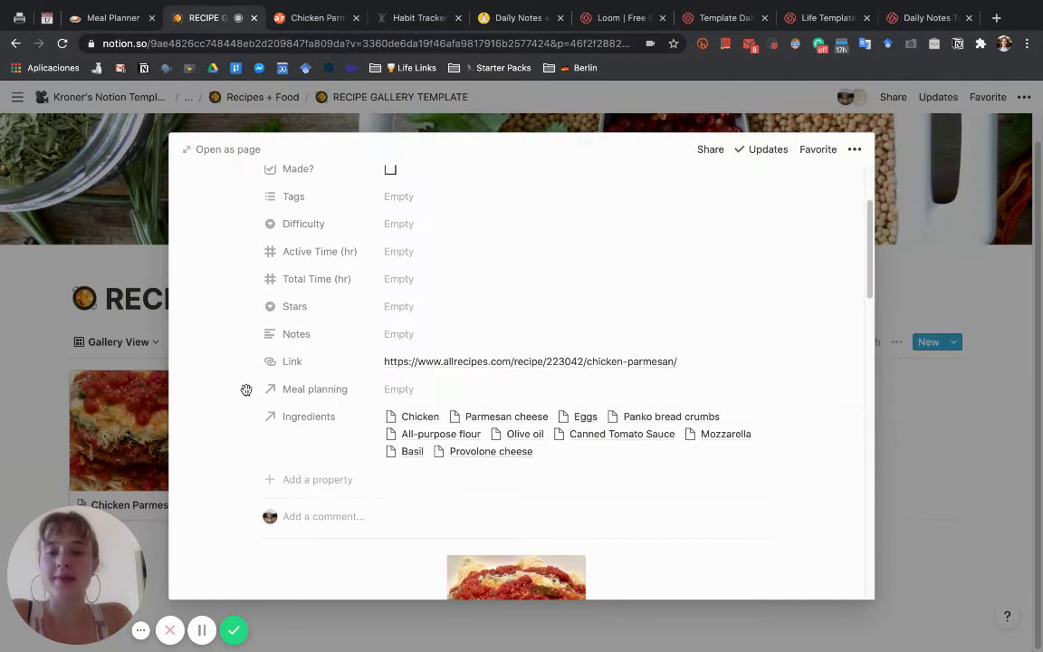
left_click(469, 444)
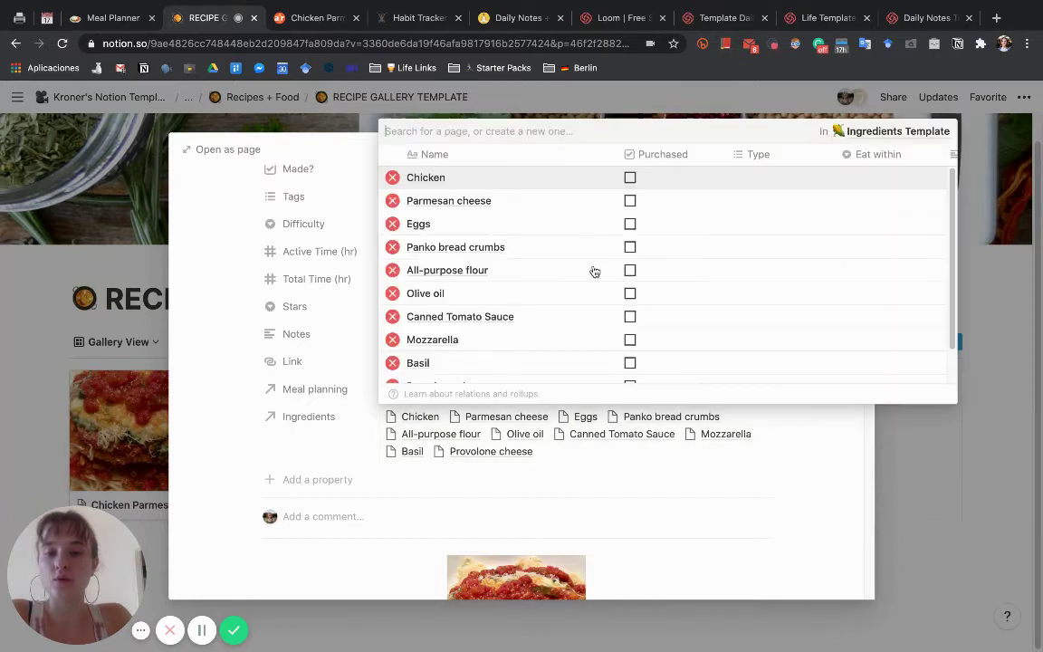
left_click(243, 336)
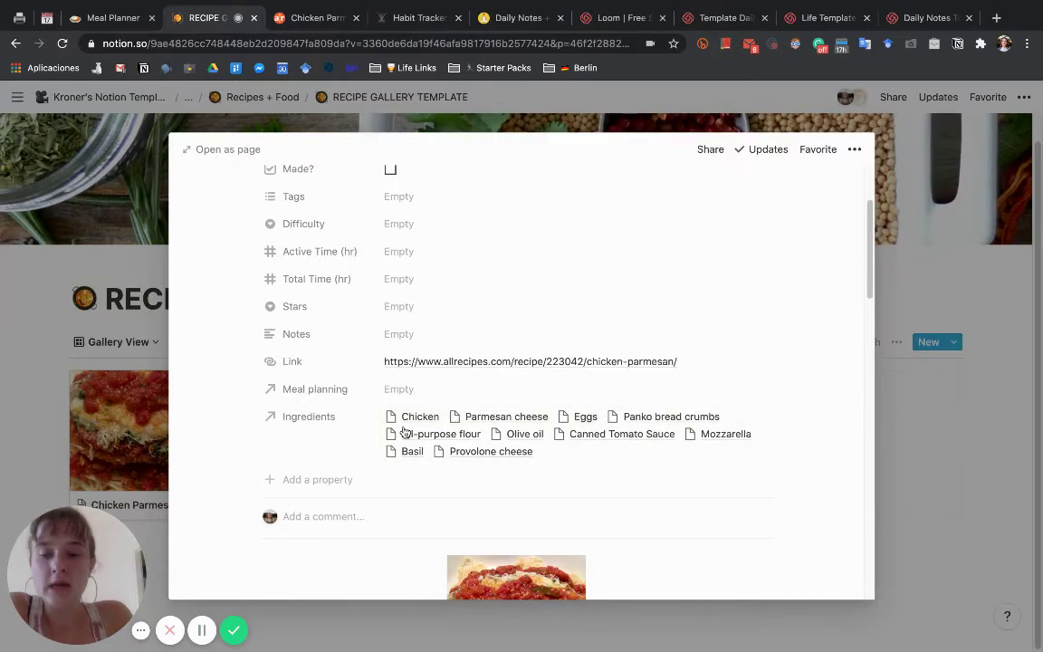
scroll(412, 437, "down", 5)
scroll(413, 437, "down", 12)
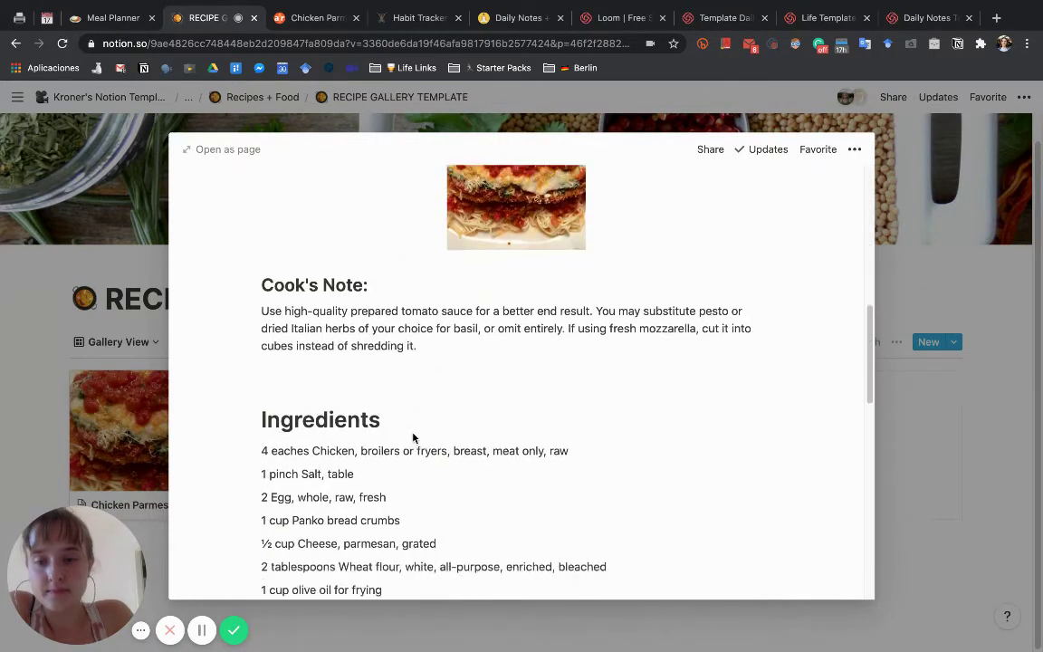
scroll(412, 432, "up", 15)
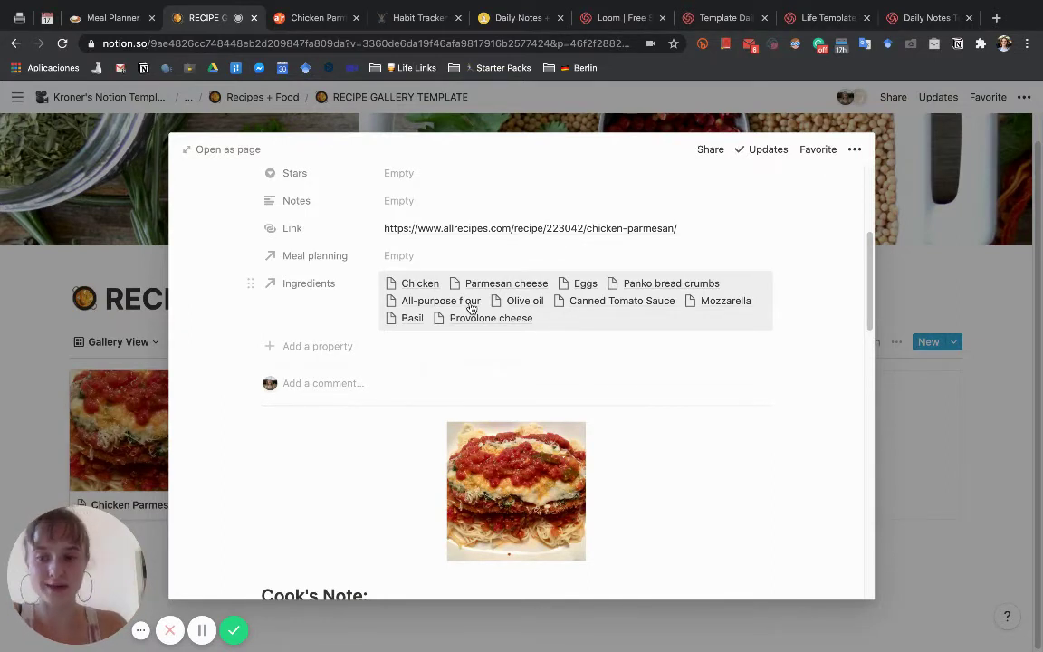
scroll(471, 308, "up", 2)
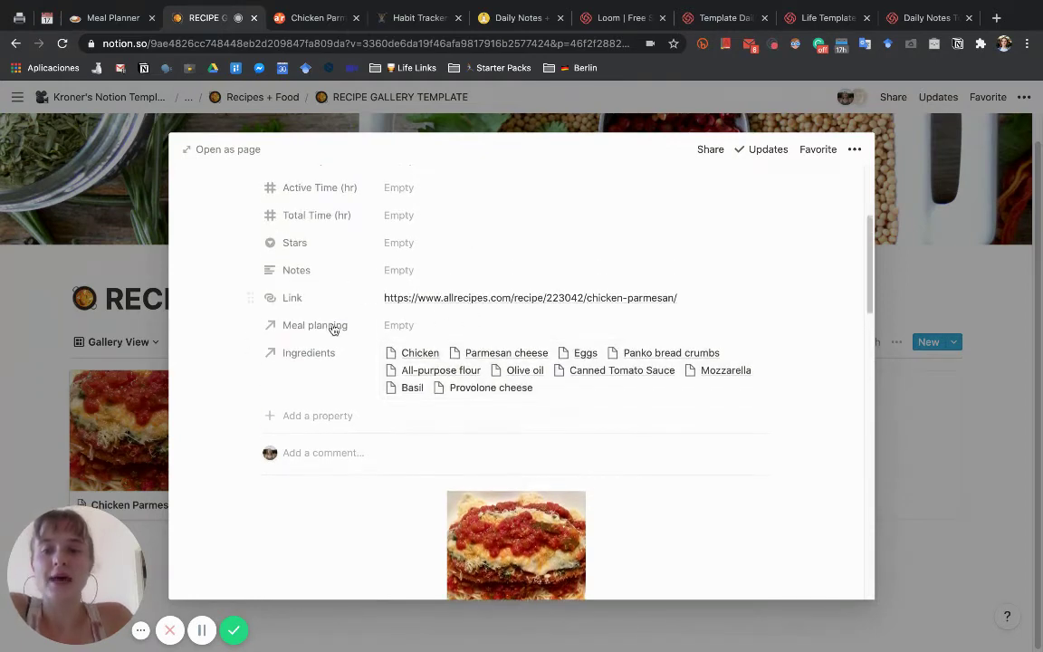
Step: Leave the recipe for the Meal Planner page and slightly widen the Groceries column in the This Week in Food table
left_click(49, 408)
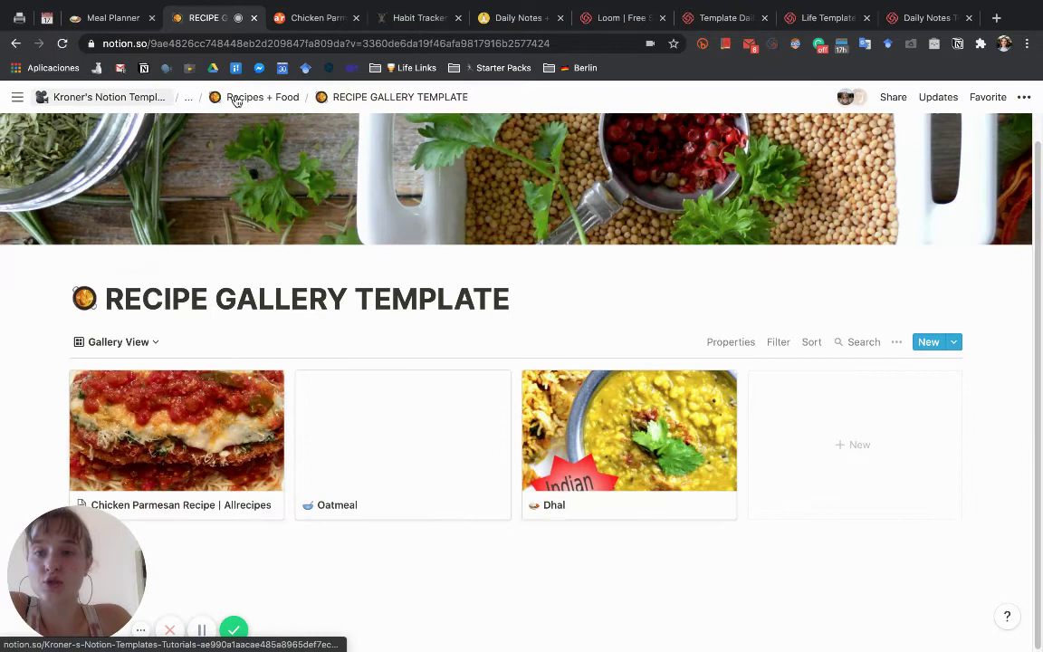
left_click(98, 18)
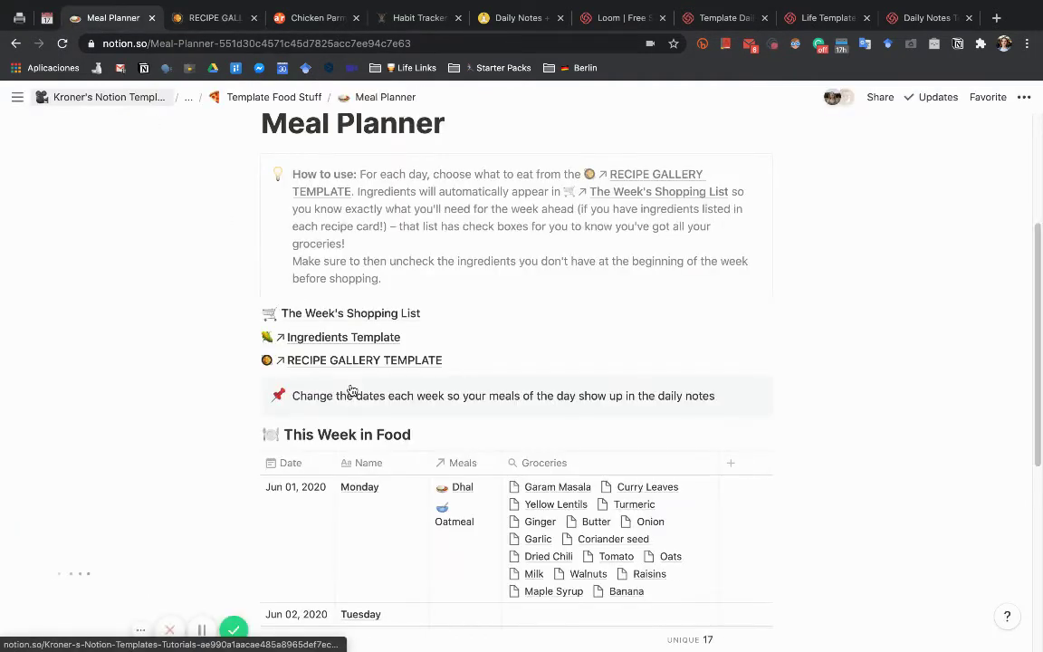
scroll(129, 387, "down", 3)
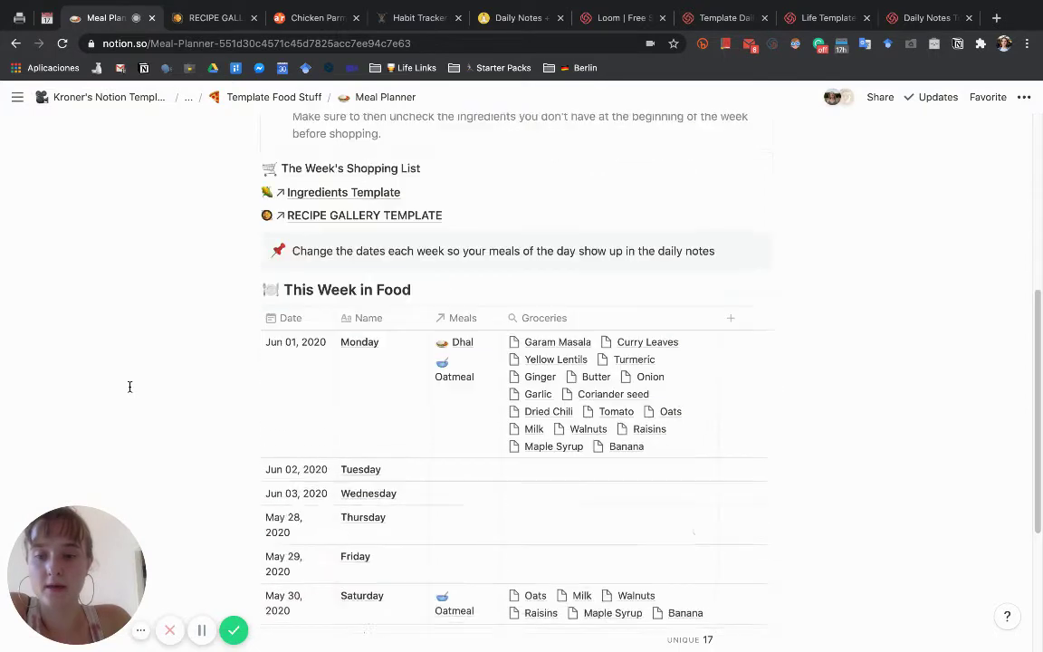
scroll(129, 386, "down", 3)
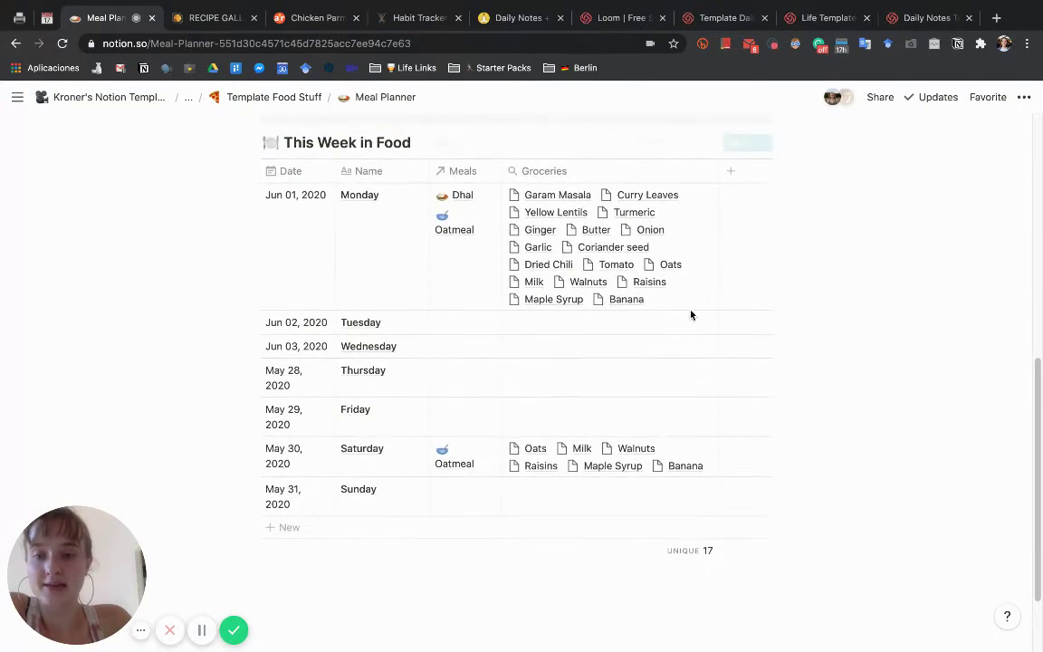
mouse_move(407, 489)
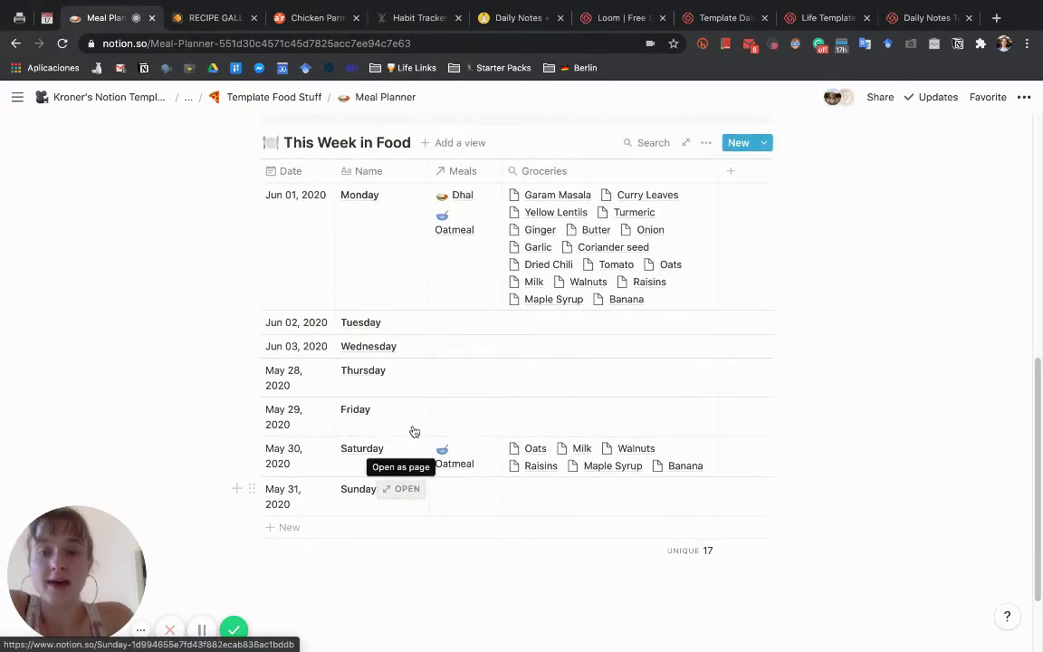
left_click_drag(738, 177, 764, 172)
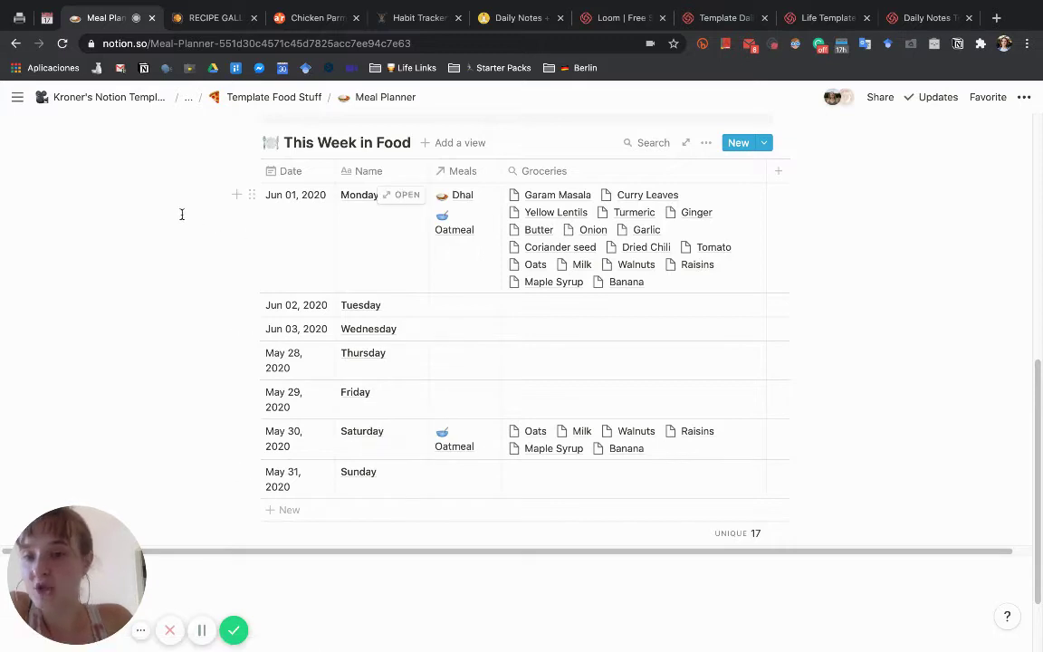
Step: Clear the Date values and the Meals entries of all seven days in the This Week in Food table
left_click_drag(181, 214, 145, 480)
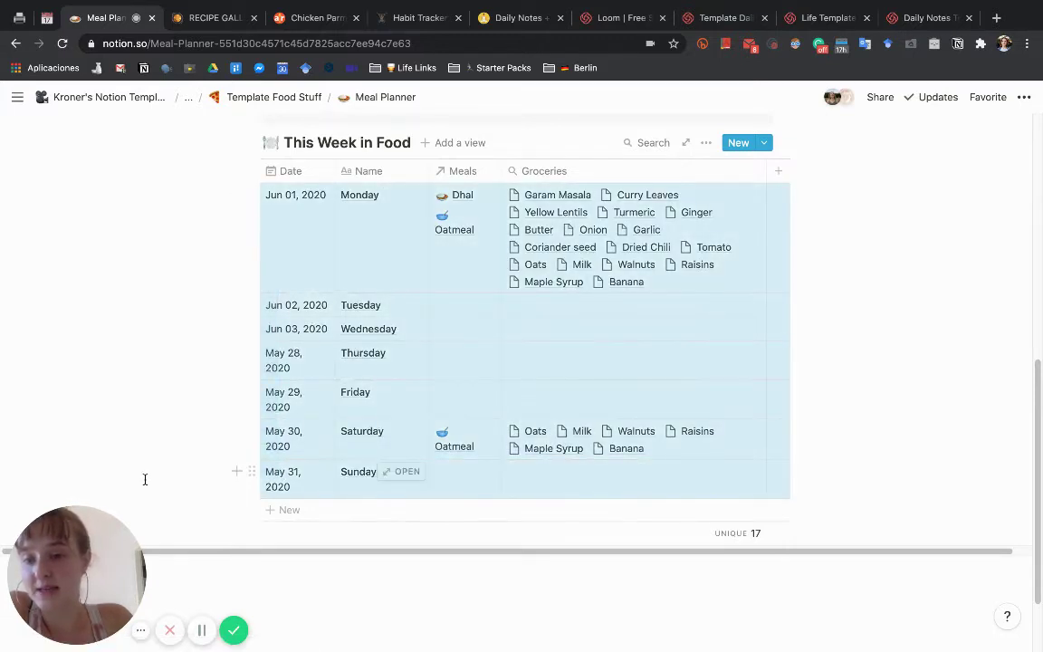
left_click_drag(262, 271, 298, 475)
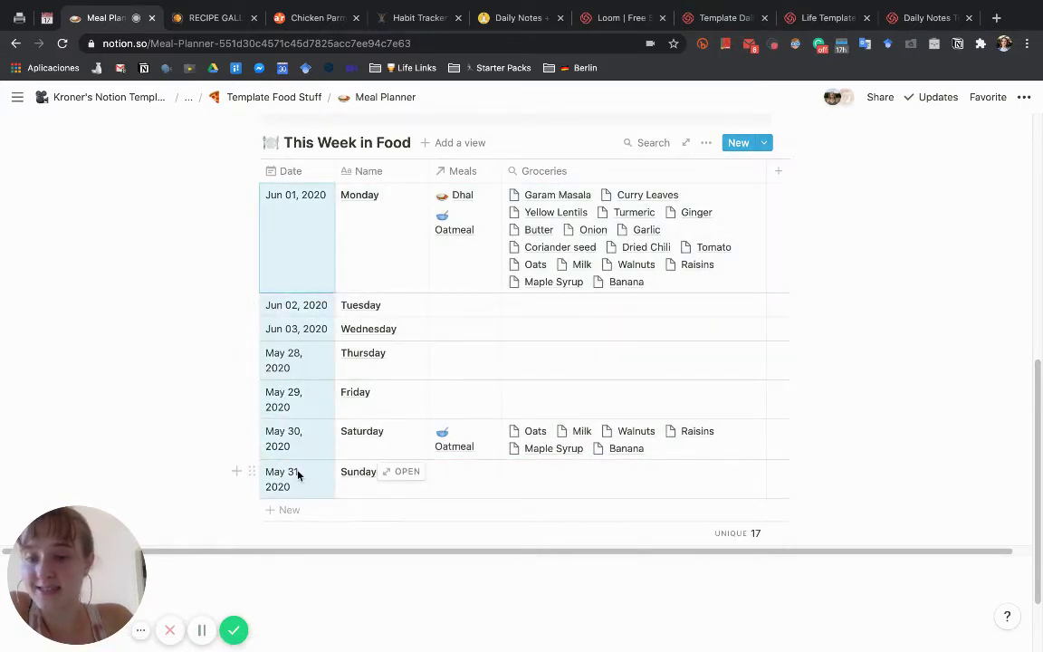
key("Delete")
left_click_drag(472, 240, 550, 452)
key("Delete")
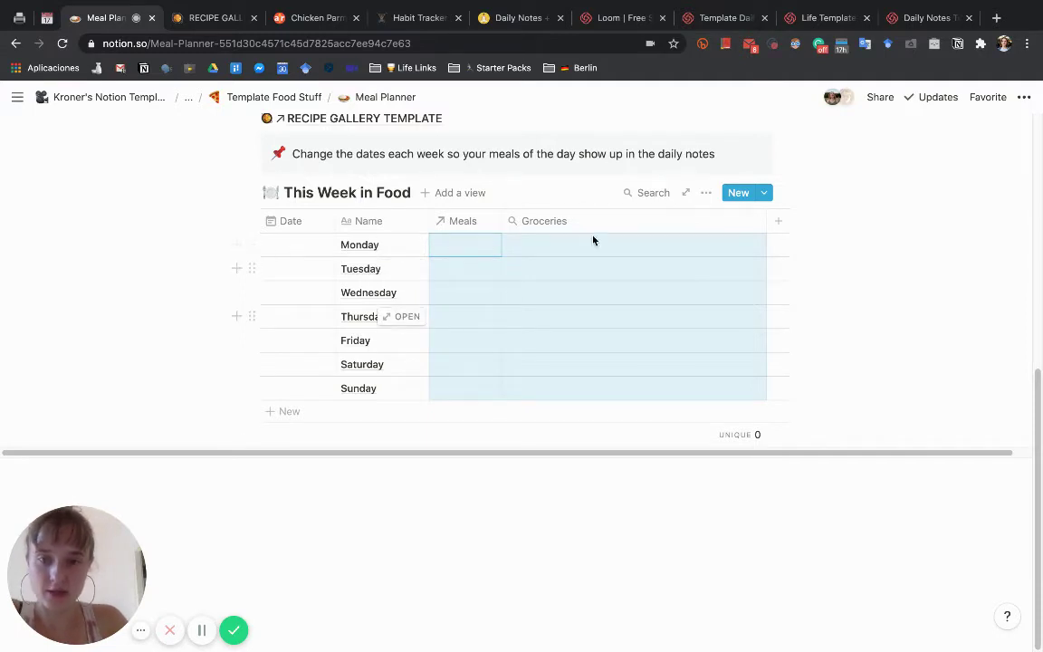
Step: Undo the clearing of the Meals and Date columns in the This Week in Food table
key("ctrl+z")
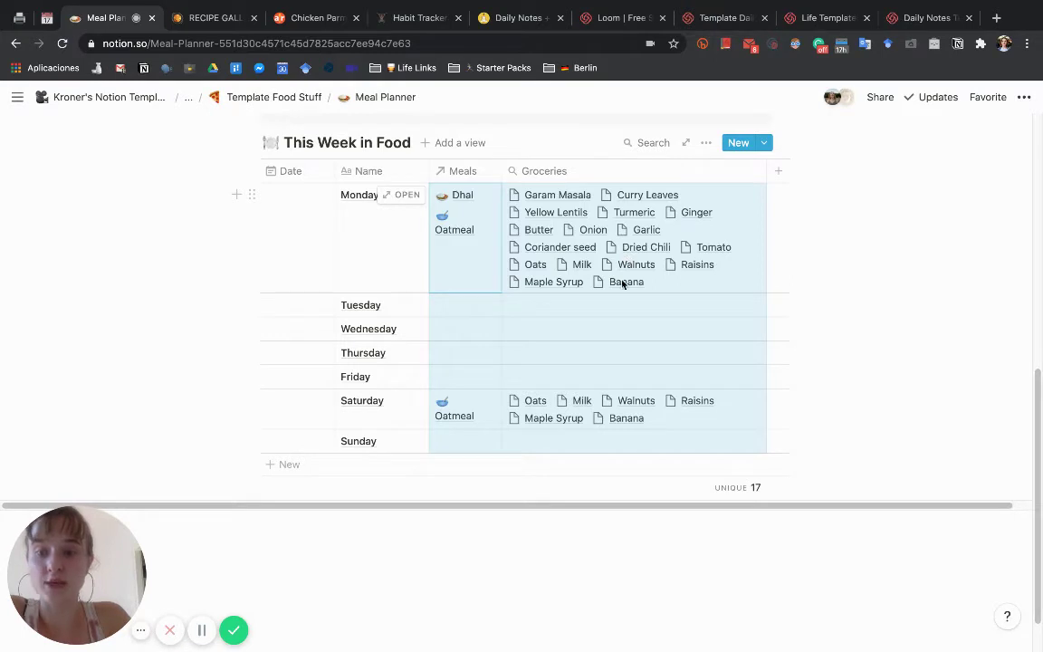
left_click(449, 575)
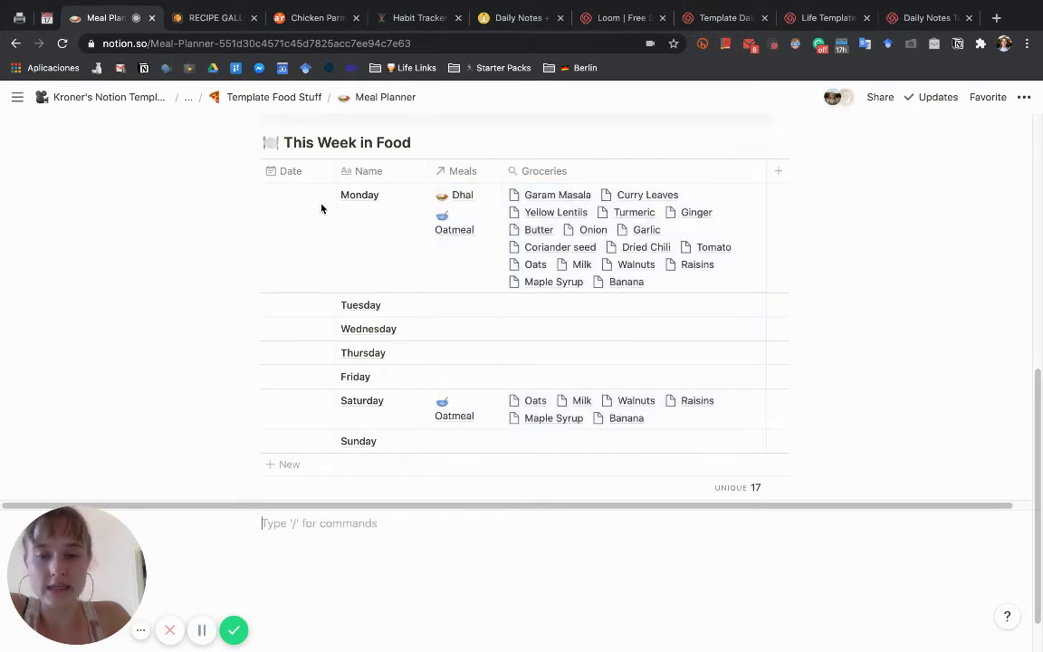
scroll(318, 207, "down", 1)
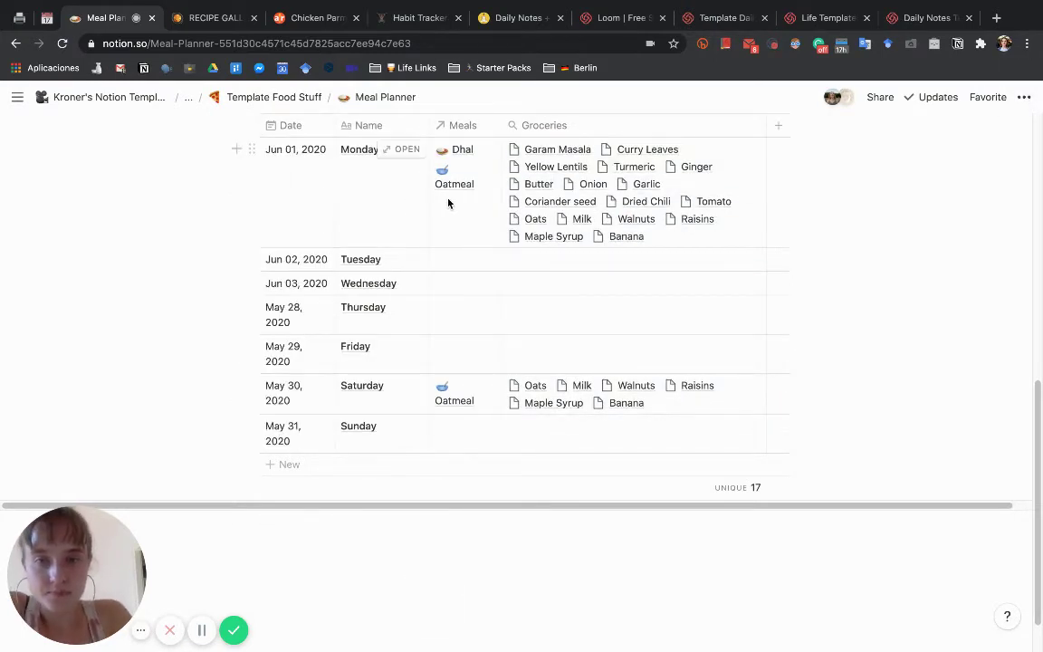
Step: Link Chicken Parmesan Recipe | Allrecipes as Tuesday's meal, then narrow the Name column and widen the Meals column
left_click(458, 263)
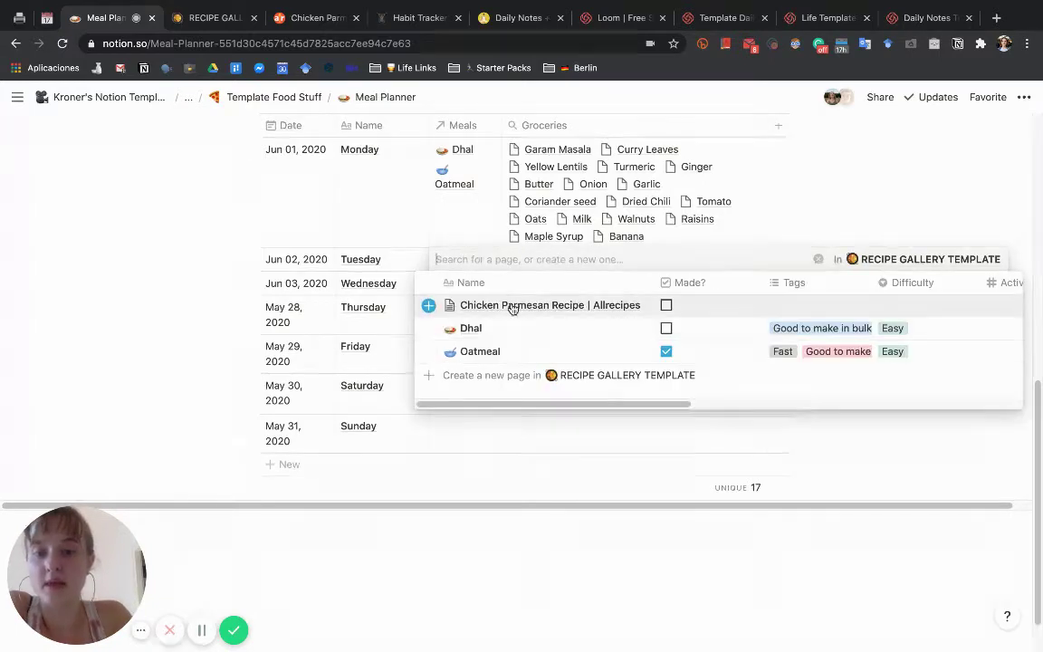
left_click(512, 308)
key("Escape")
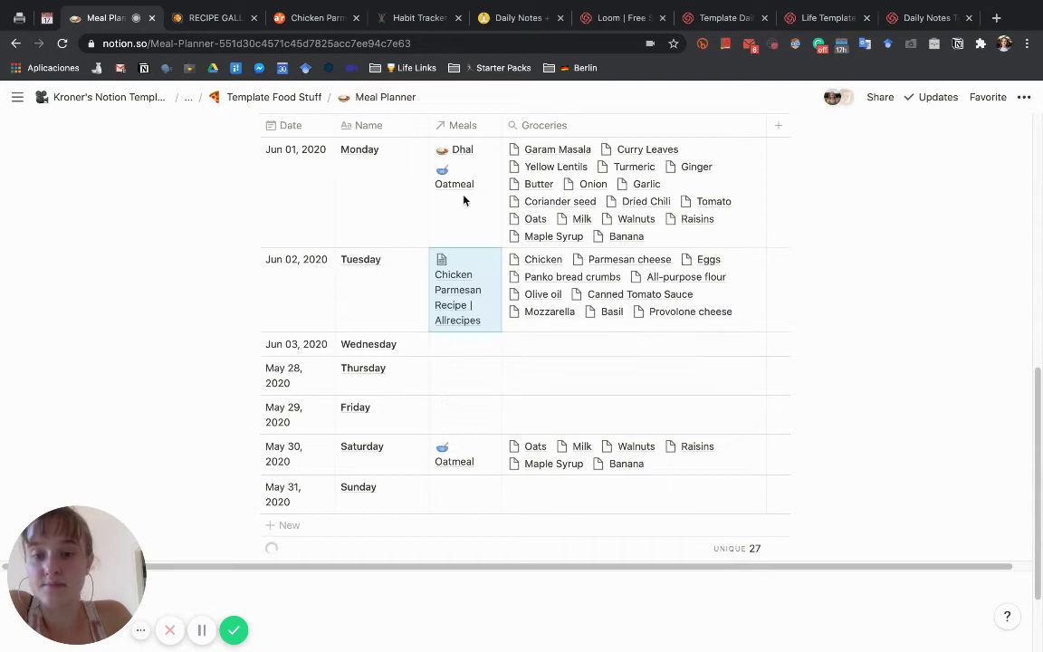
left_click_drag(427, 121, 408, 125)
left_click_drag(482, 125, 538, 125)
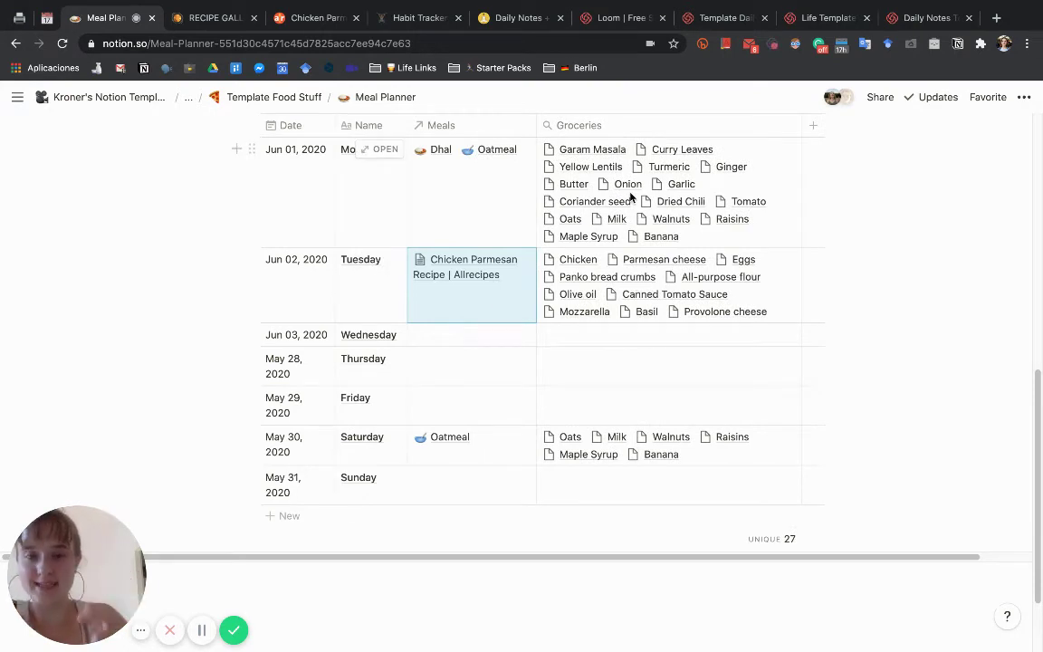
Step: Inspect the relation and property settings of the rollup behind Tuesday's Groceries
left_click(560, 253)
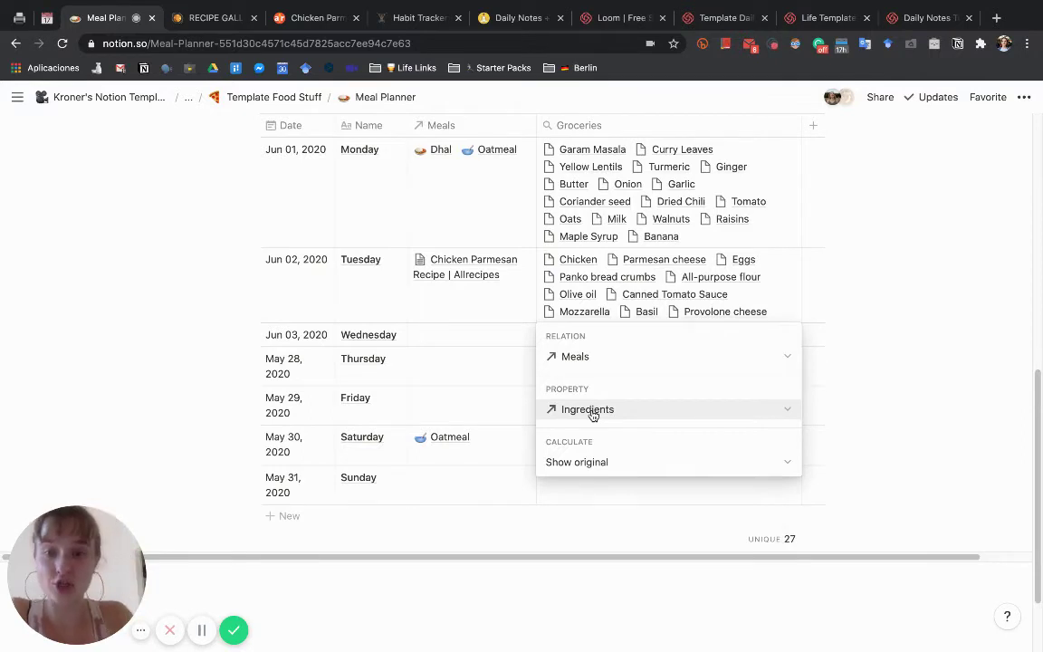
left_click(506, 358)
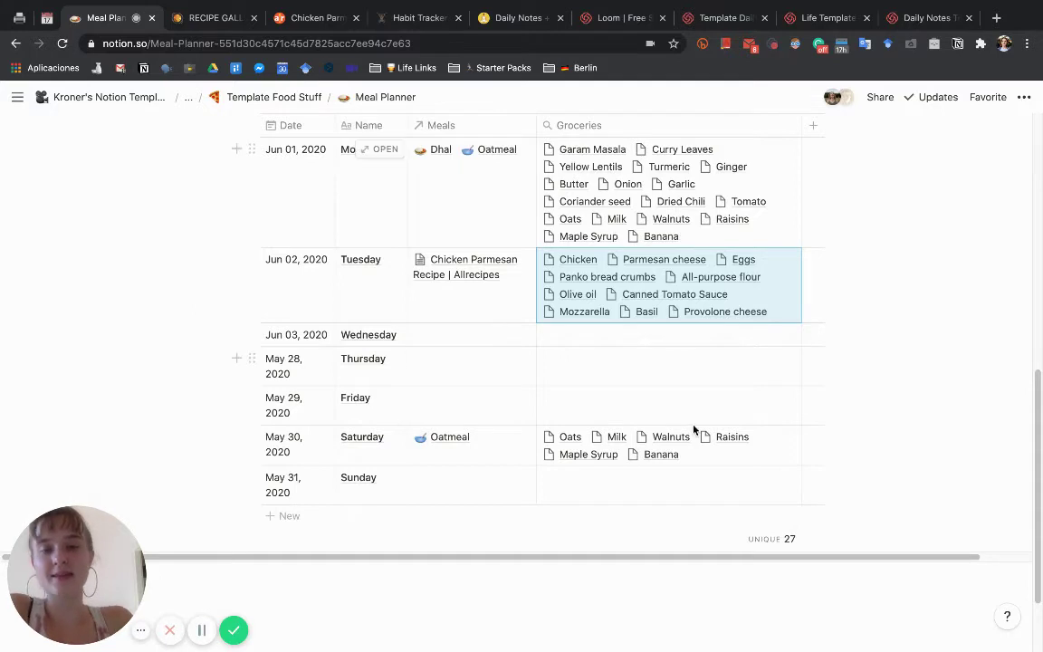
scroll(629, 272, "up", 2)
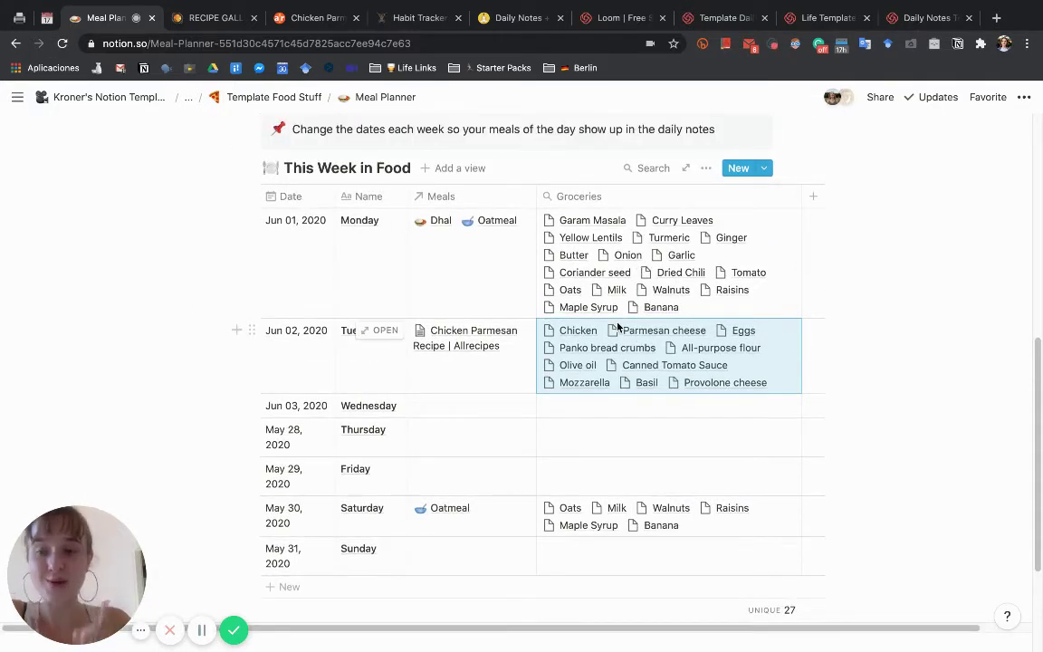
scroll(616, 328, "up", 2)
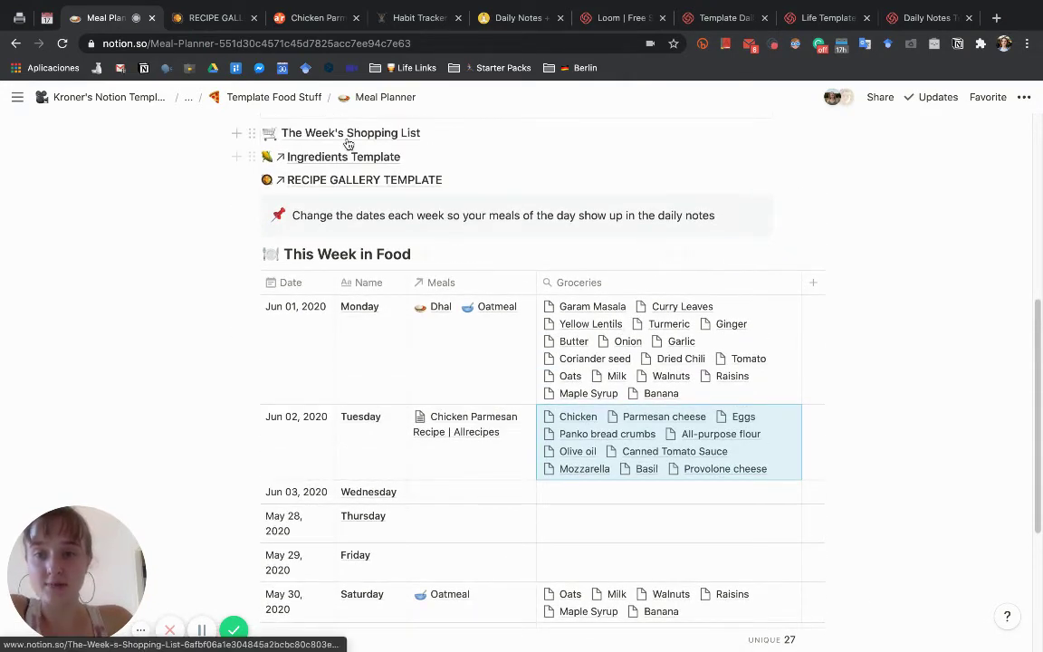
Step: Open The Week's Shopping List page and switch it to full width
left_click(348, 143)
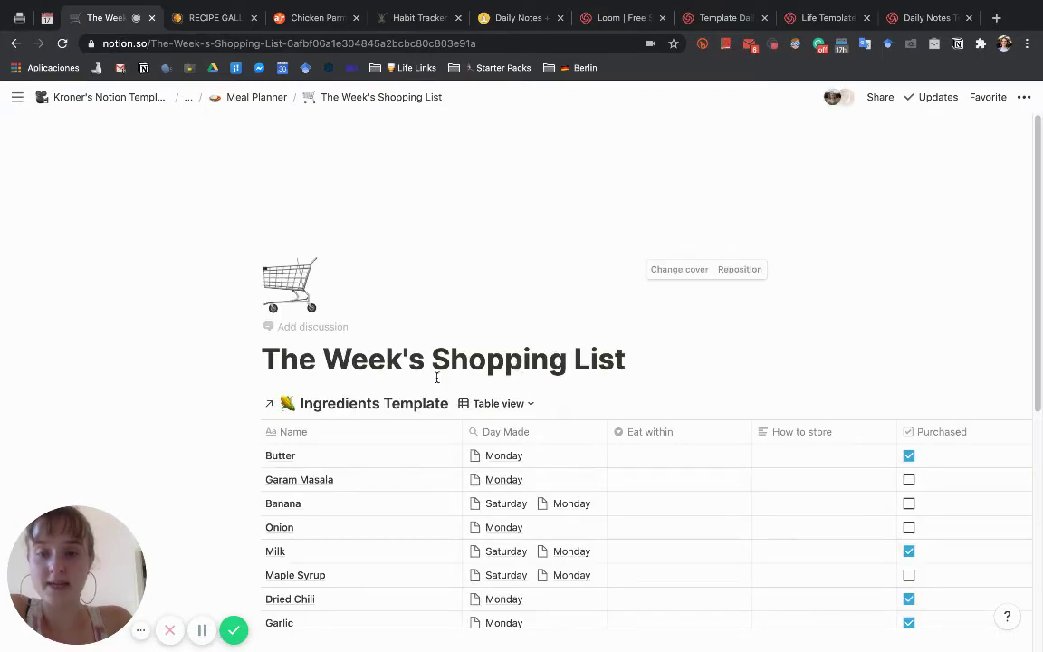
scroll(436, 377, "down", 2)
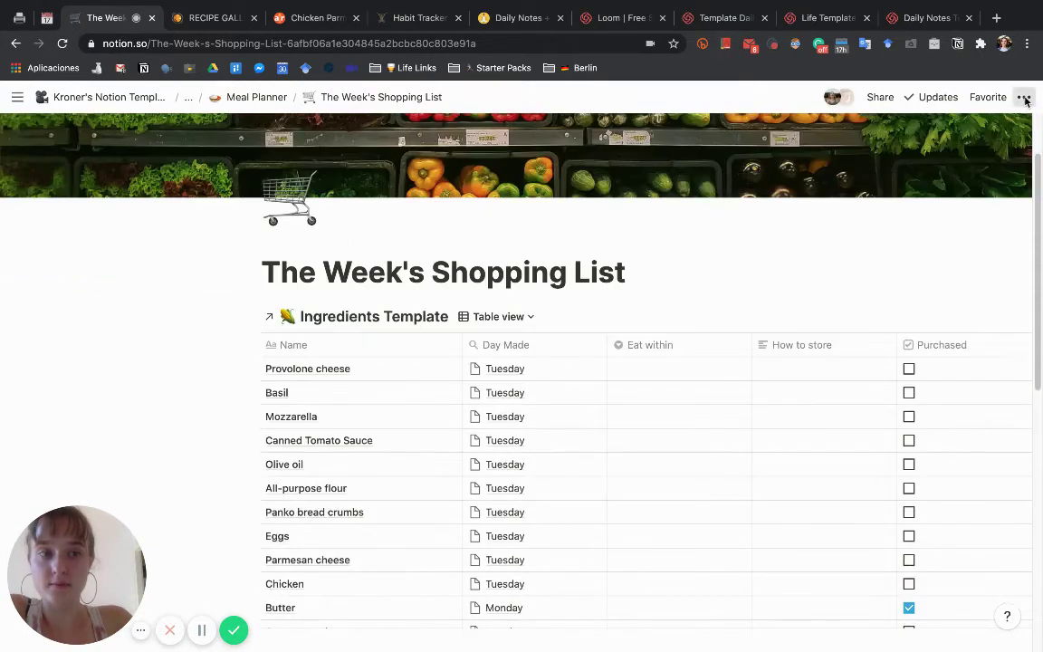
left_click(1021, 97)
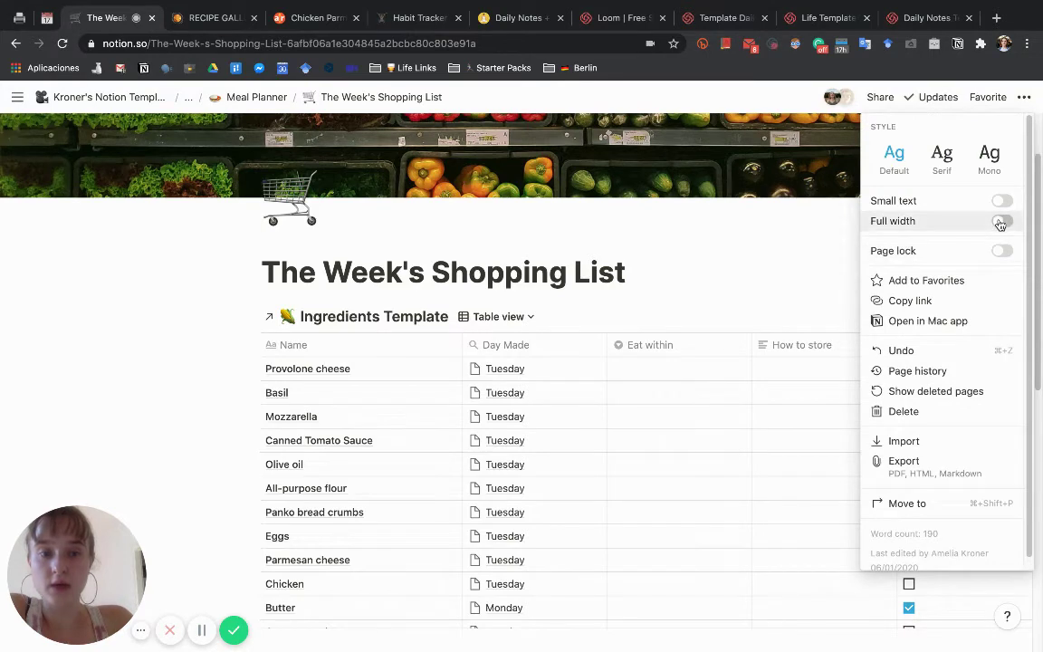
left_click(1001, 220)
left_click(466, 302)
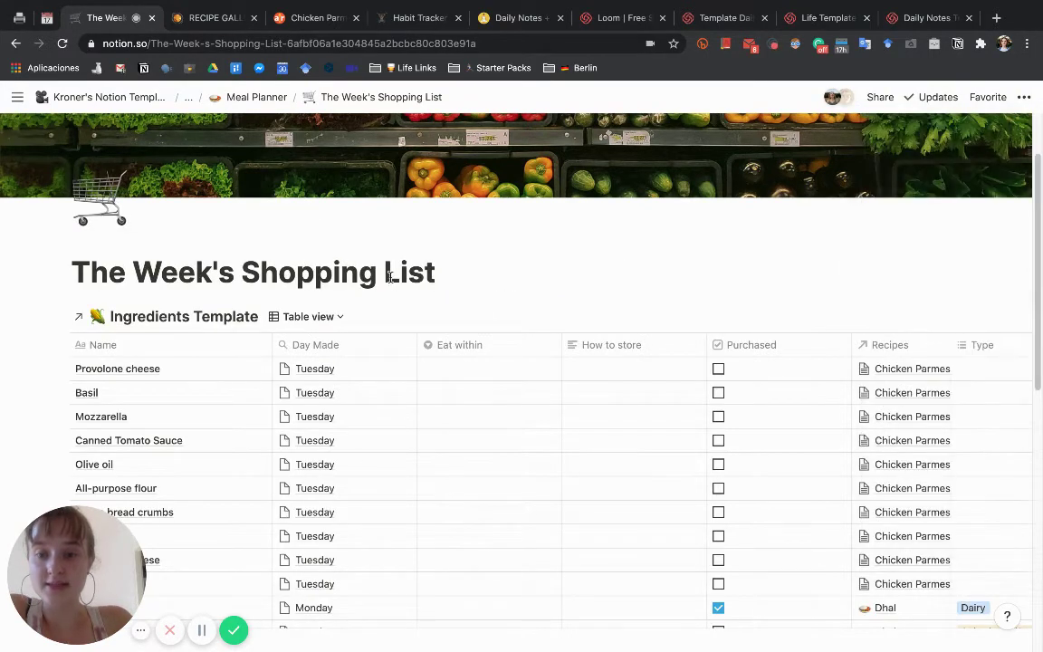
Step: Review the shopping list's ingredients along with their Day Made, Purchased, Recipes and Type columns
scroll(390, 277, "down", 1)
scroll(390, 277, "down", 2)
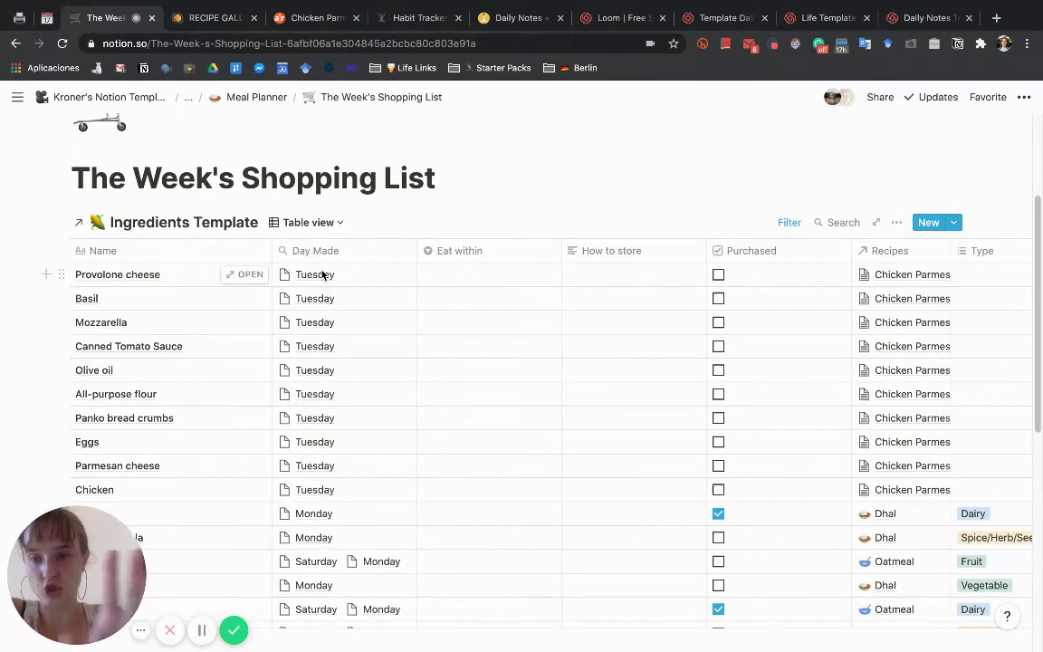
scroll(323, 274, "down", 4)
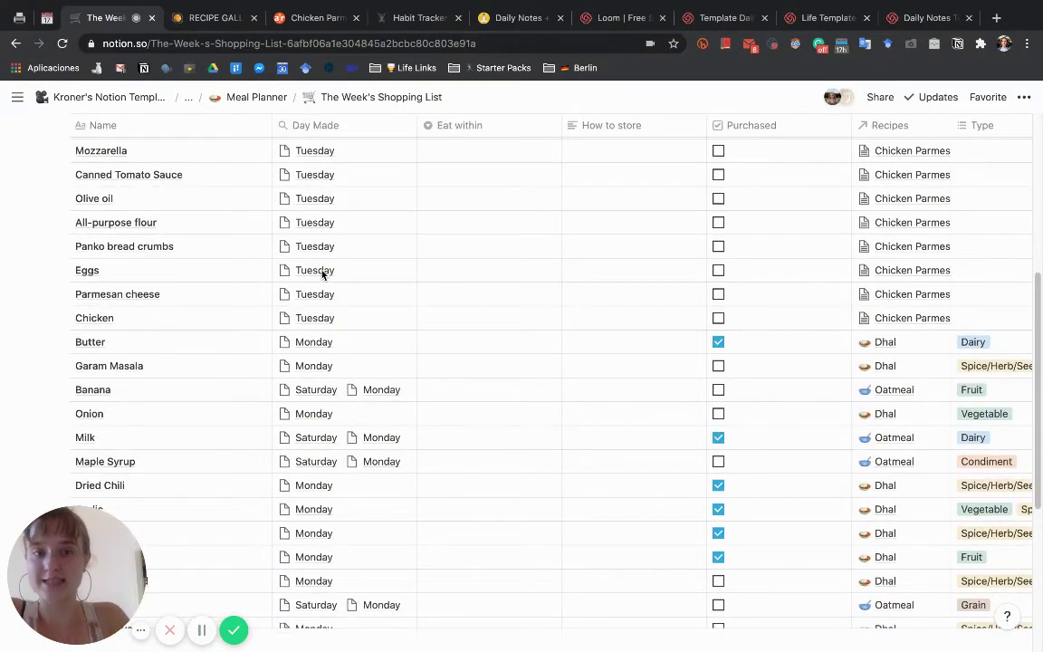
scroll(322, 274, "down", 5)
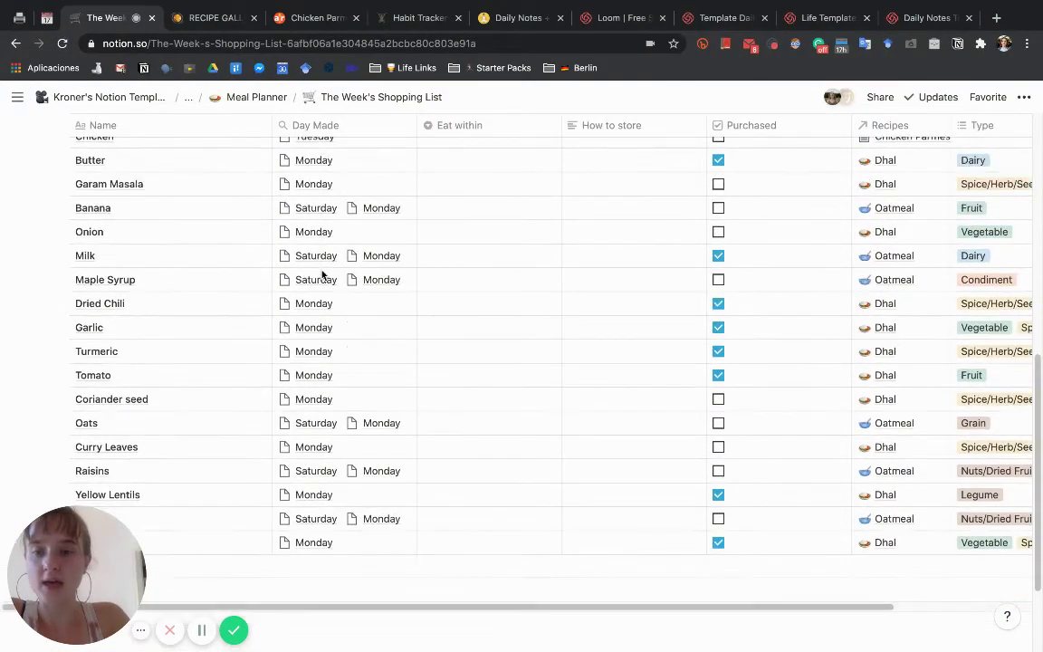
scroll(323, 275, "up", 7)
scroll(326, 477, "down", 3)
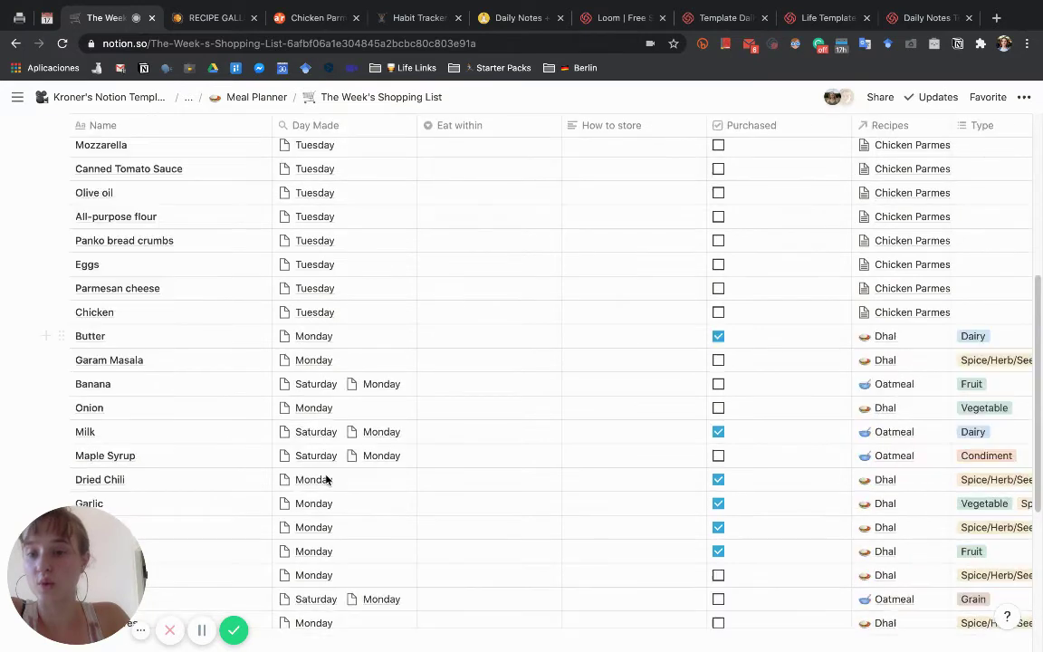
scroll(326, 480, "down", 1)
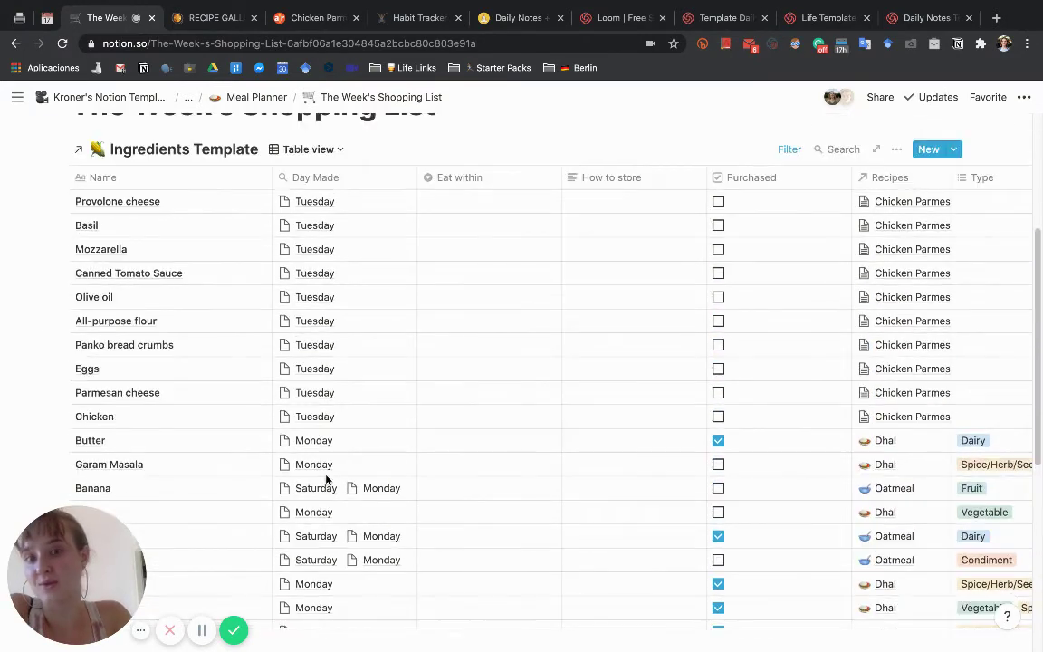
scroll(440, 396, "up", 1)
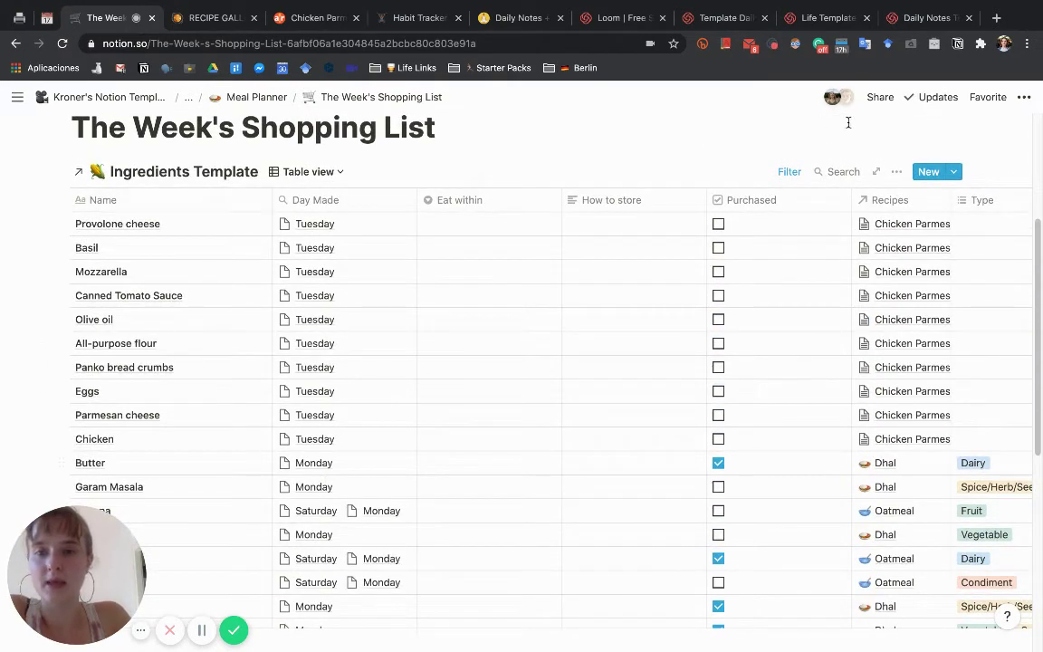
Step: Sort the shopping list's Ingredients Template table by Purchased in ascending order and check the order down to the last rows
left_click(892, 174)
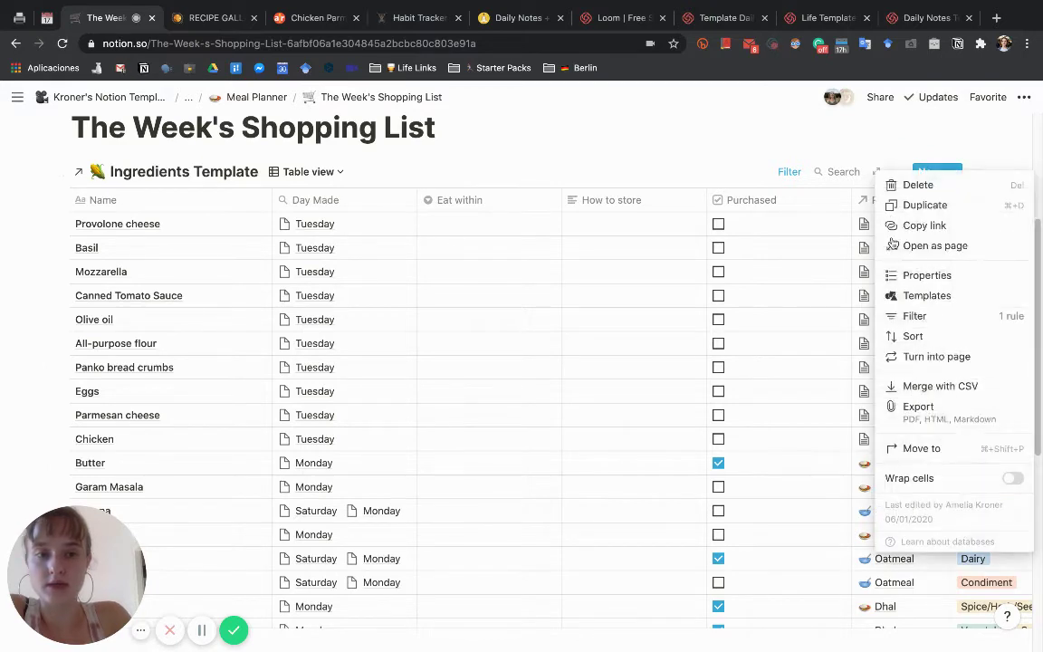
left_click(916, 336)
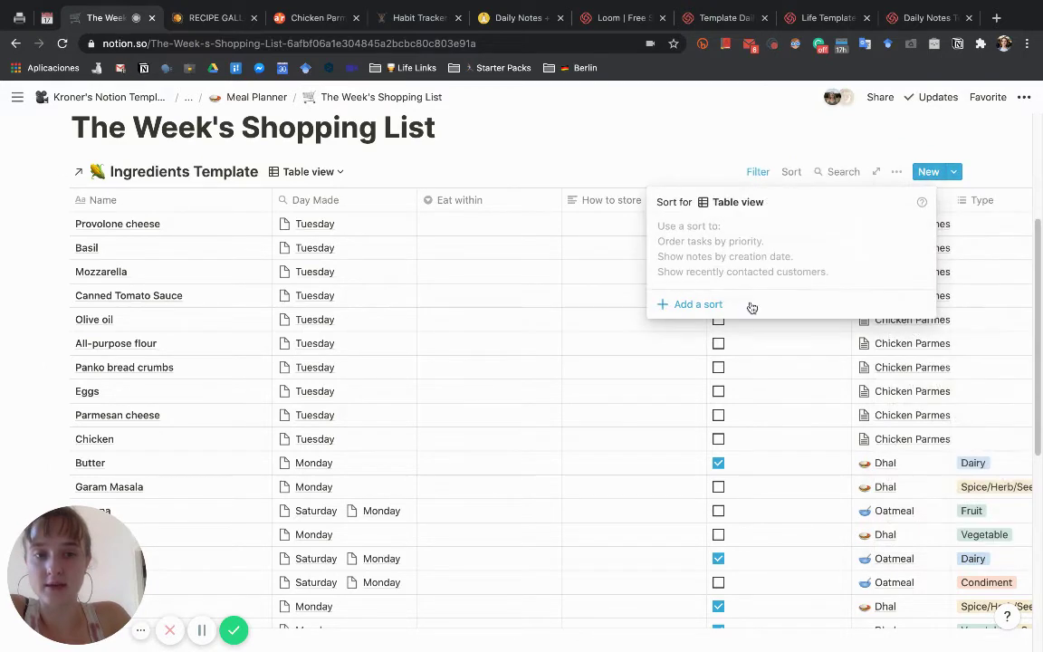
left_click(714, 305)
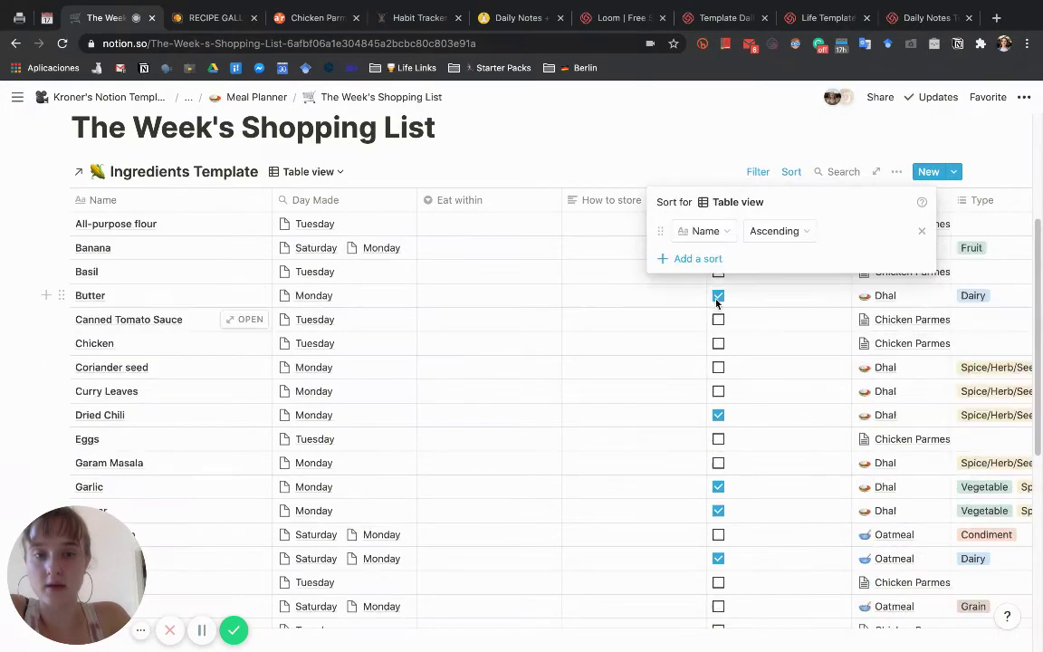
left_click(706, 231)
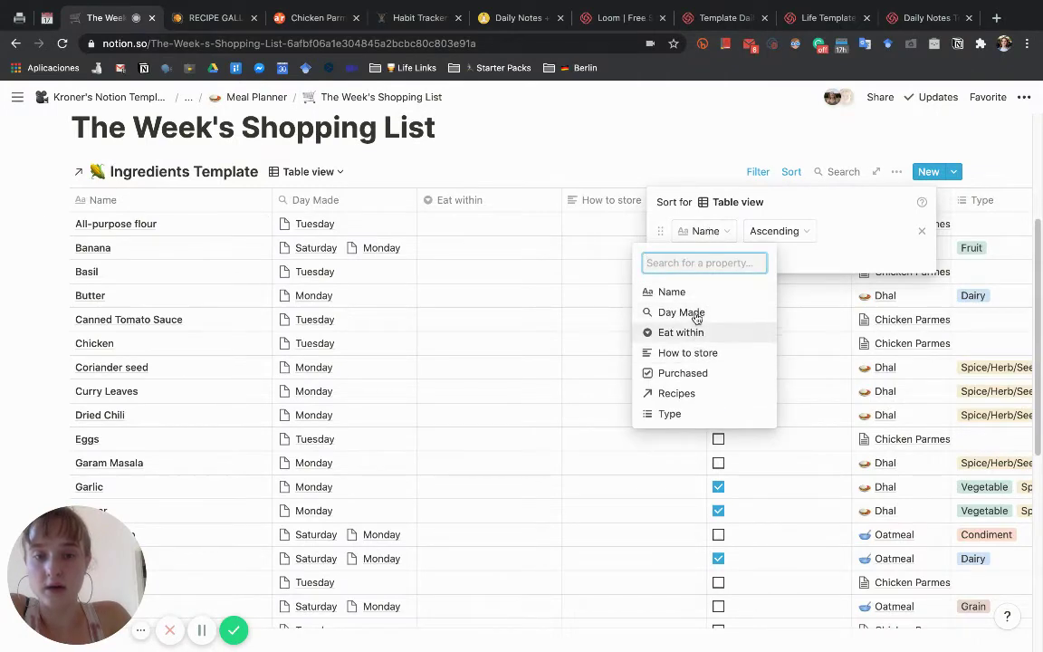
left_click(685, 374)
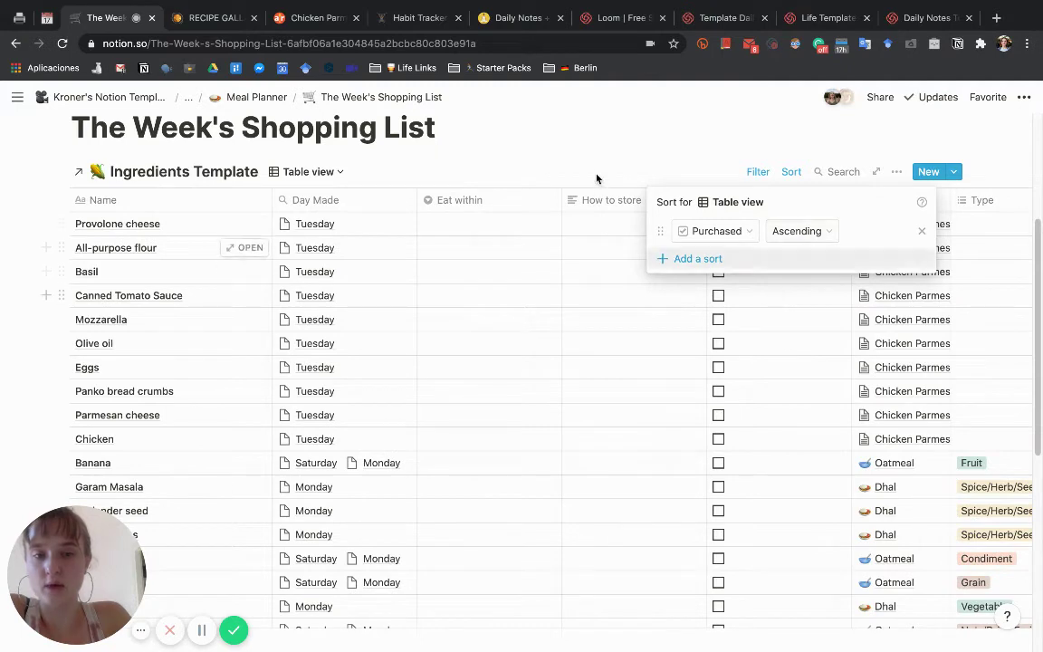
left_click(677, 344)
scroll(677, 344, "down", 1)
scroll(677, 344, "down", 3)
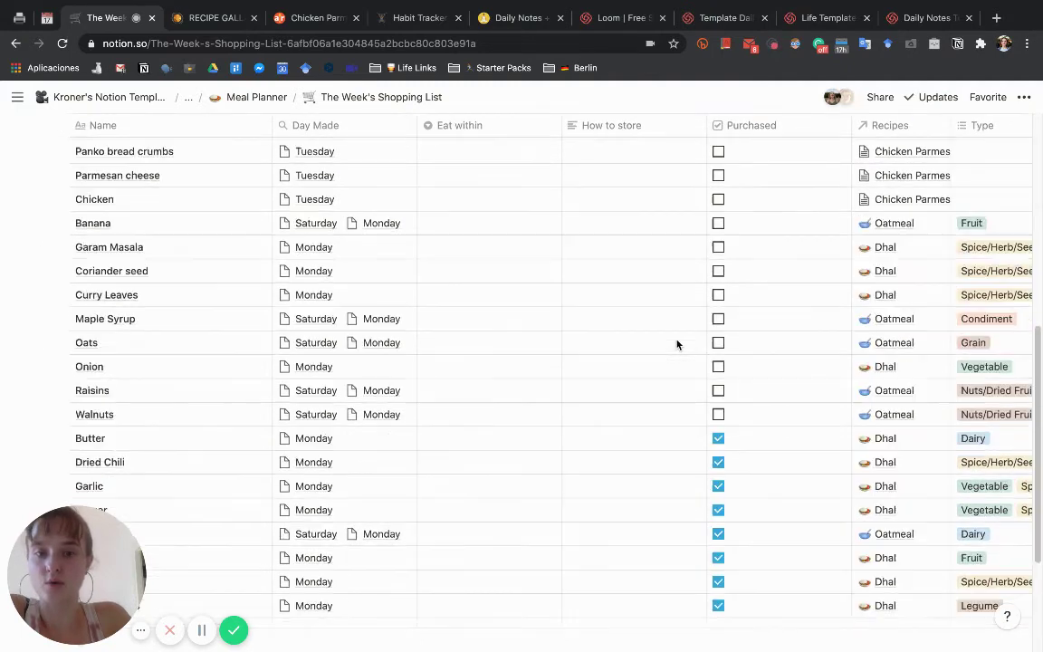
scroll(677, 344, "down", 3)
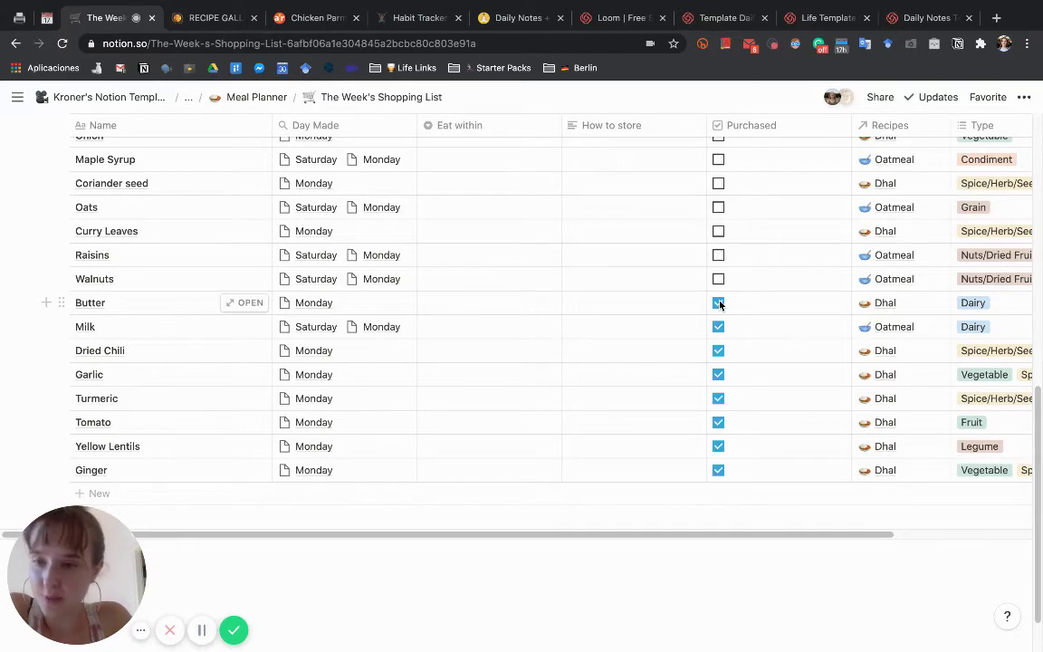
Step: Set the Type of the Chicken ingredient to Meat in the shopping list
scroll(720, 304, "up", 5)
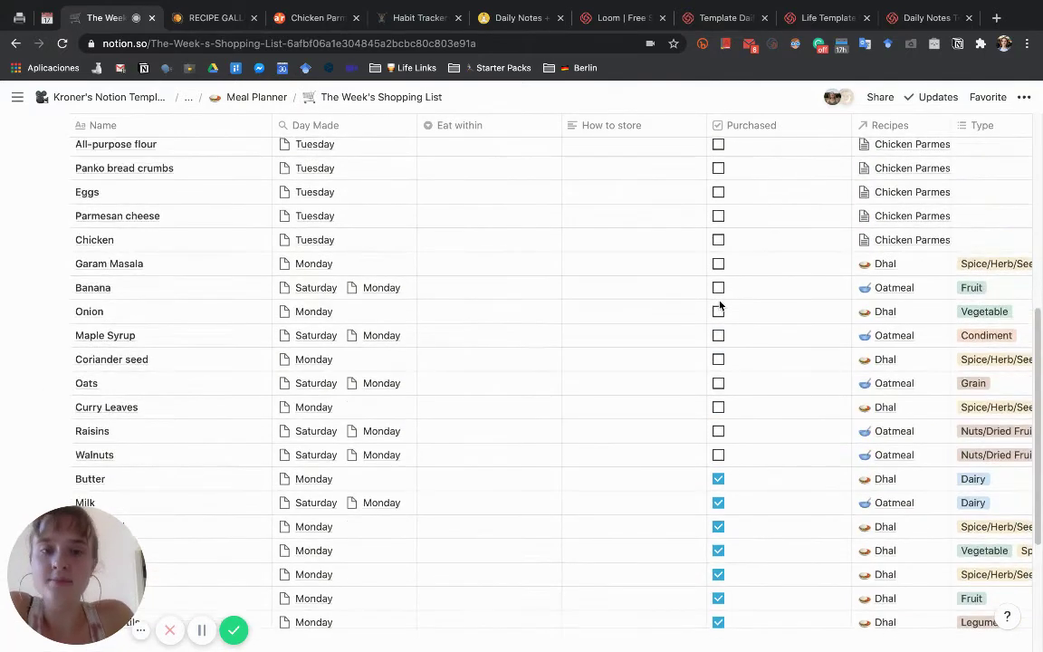
scroll(720, 304, "up", 3)
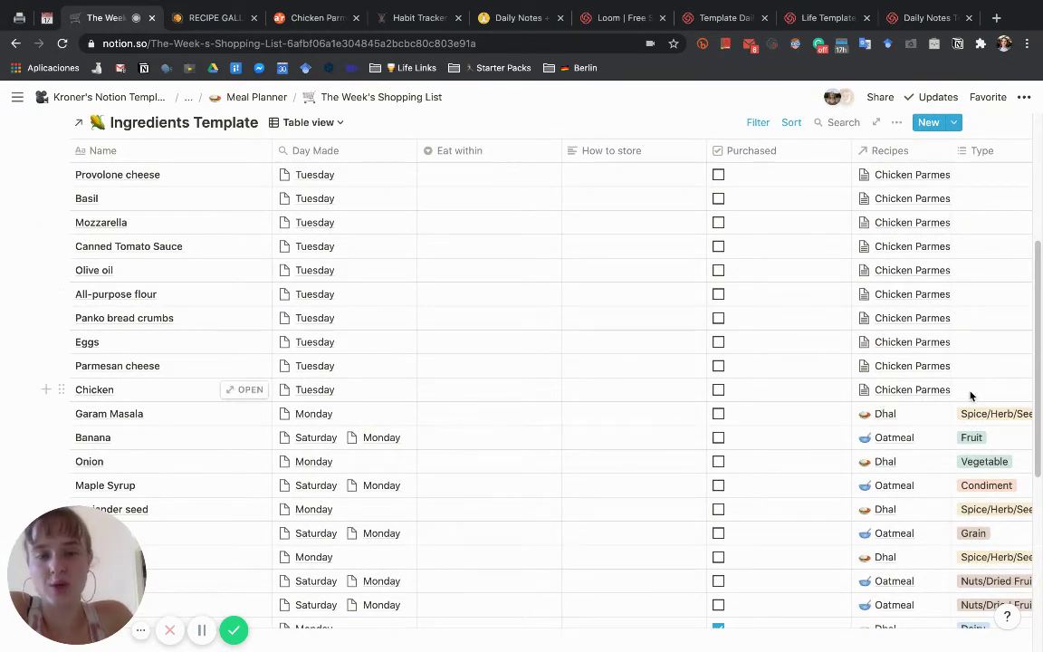
left_click(970, 391)
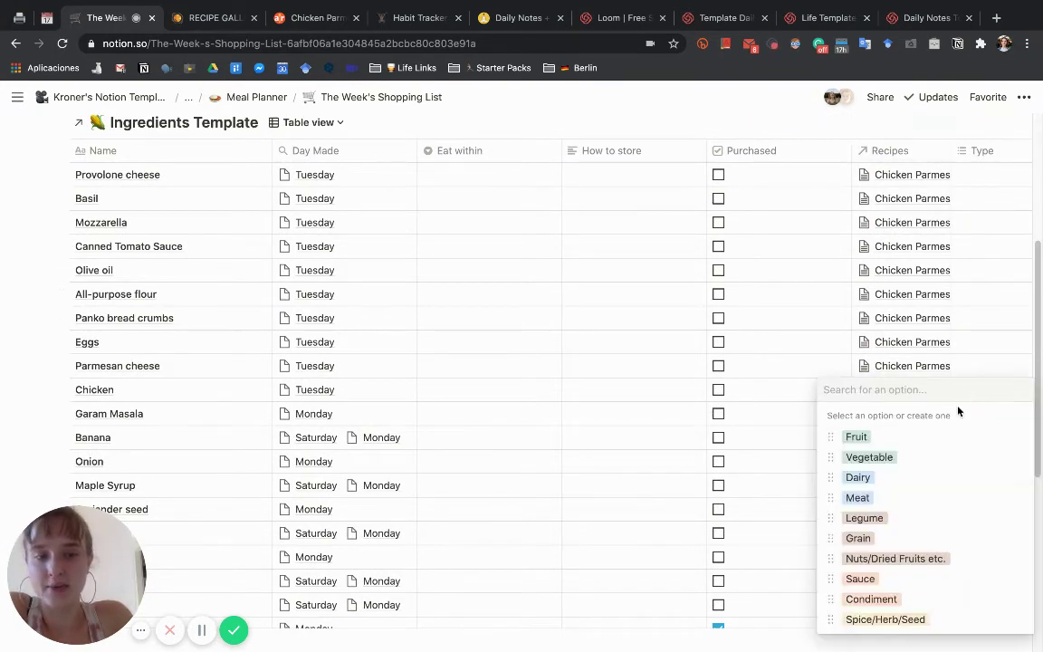
left_click(857, 497)
key("Escape")
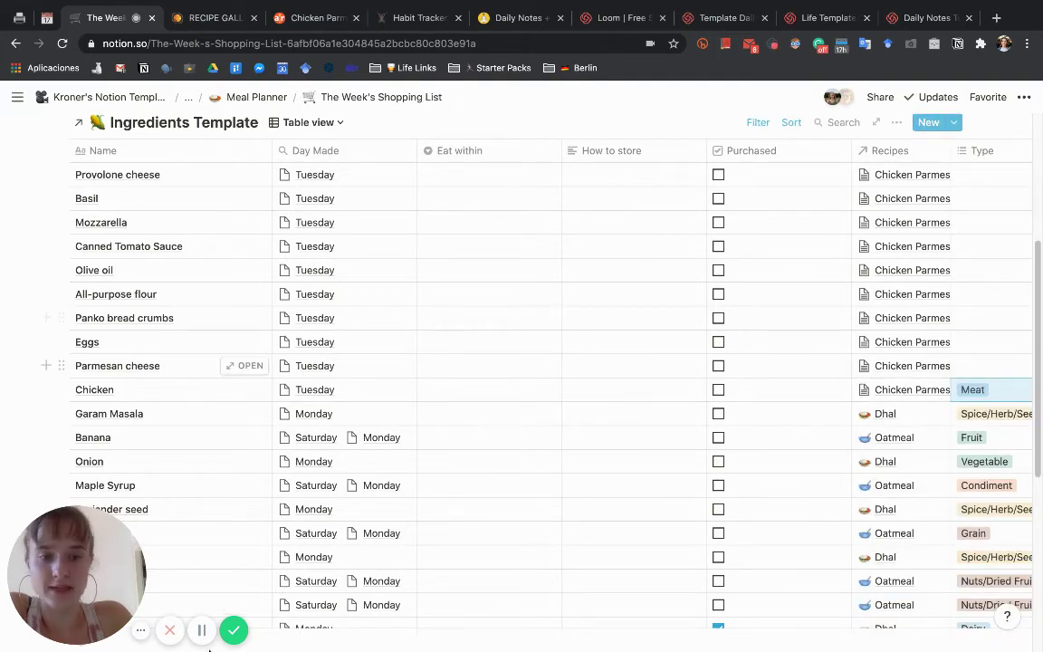
left_click(201, 630)
left_click(200, 631)
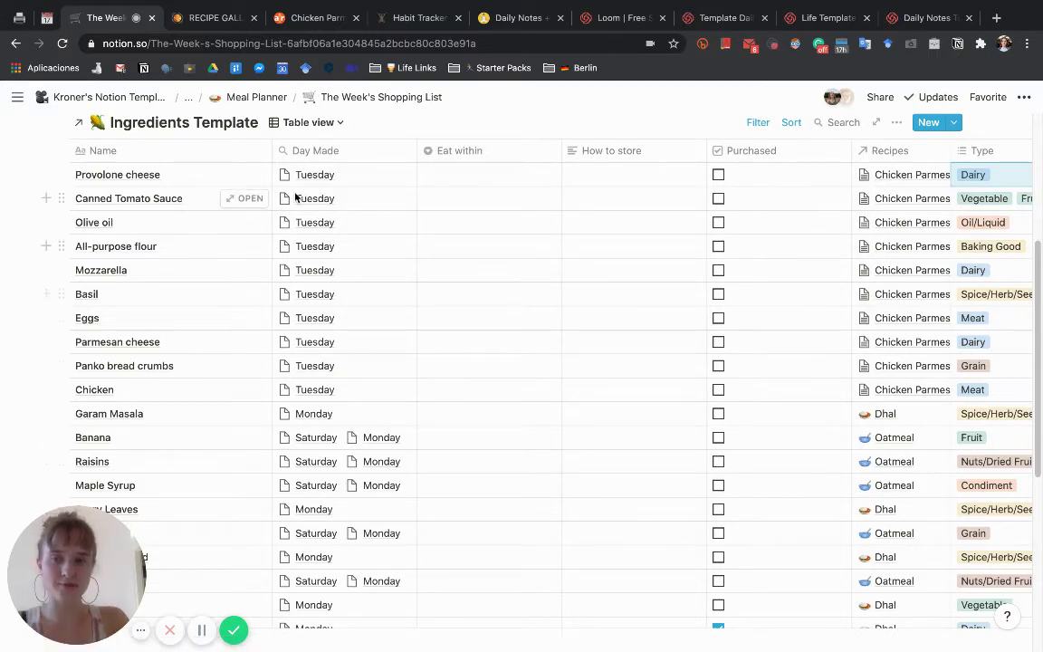
Step: Go back through Meal Planner to Life Template and open the Template Daily Notes (More complex version) page
left_click(249, 100)
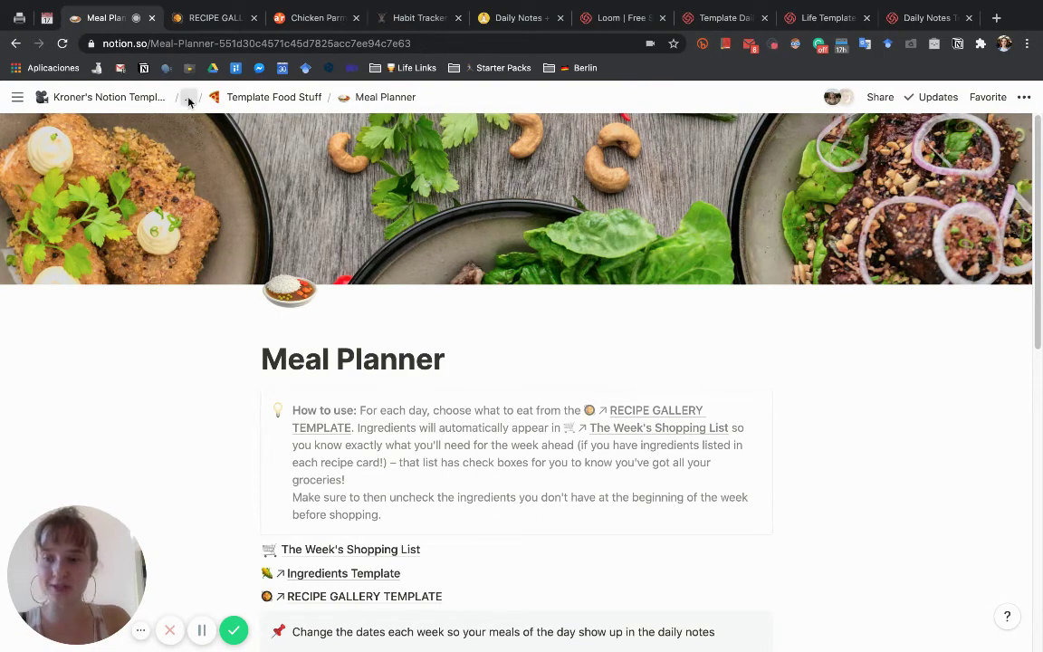
left_click(188, 102)
left_click(188, 121)
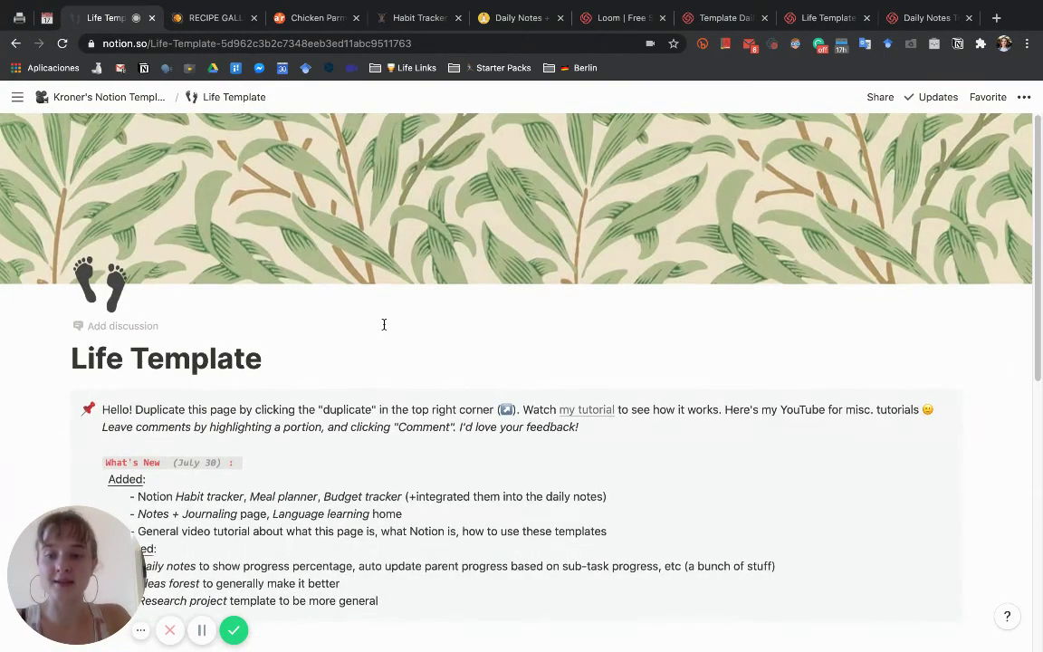
scroll(384, 324, "down", 5)
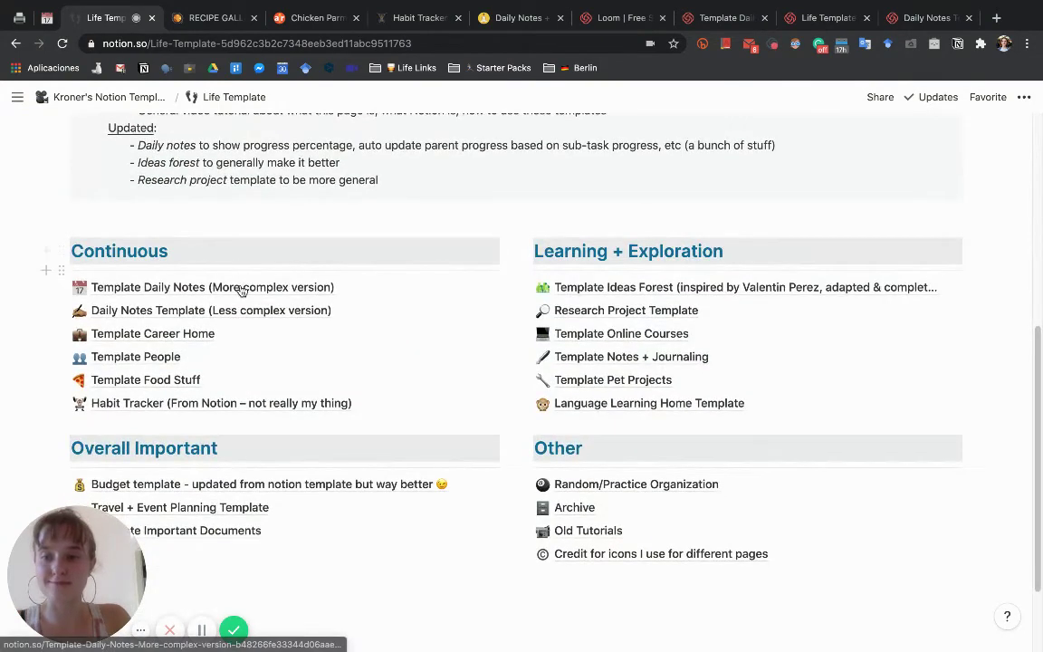
left_click(241, 287)
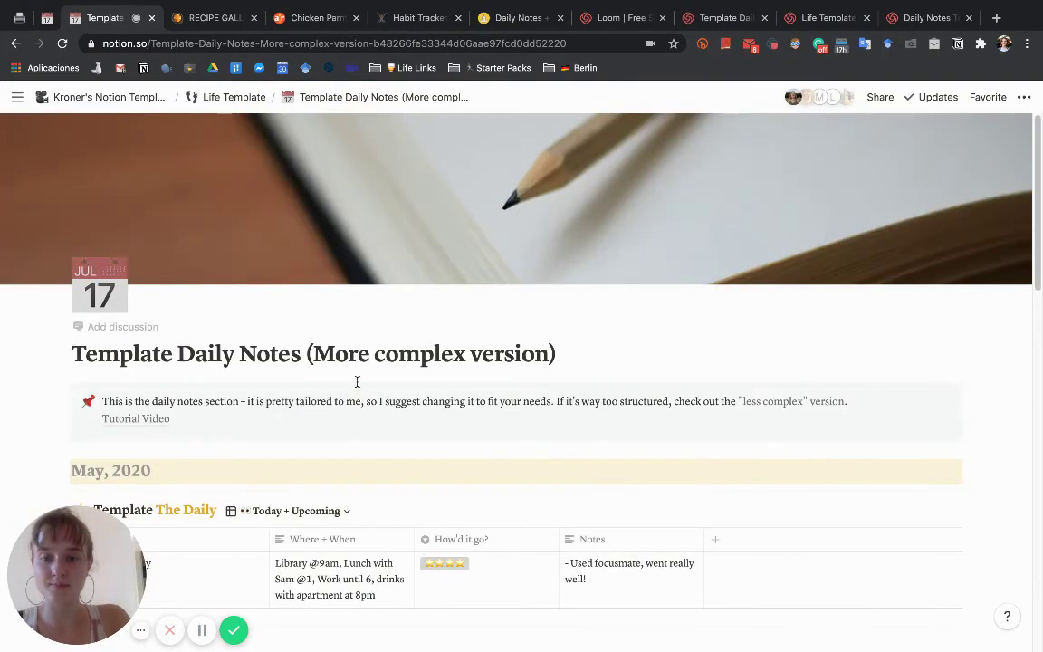
Step: Look over the daily notes' Habits, Budgeting, and Food section down to the This Week in Food gallery
left_click(203, 632)
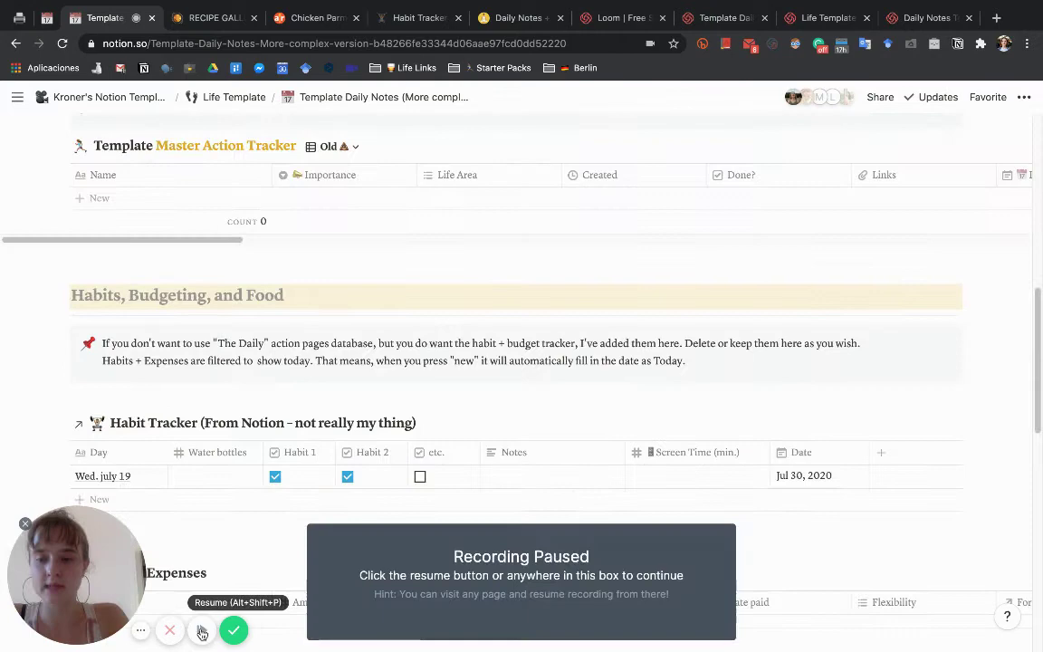
left_click(203, 632)
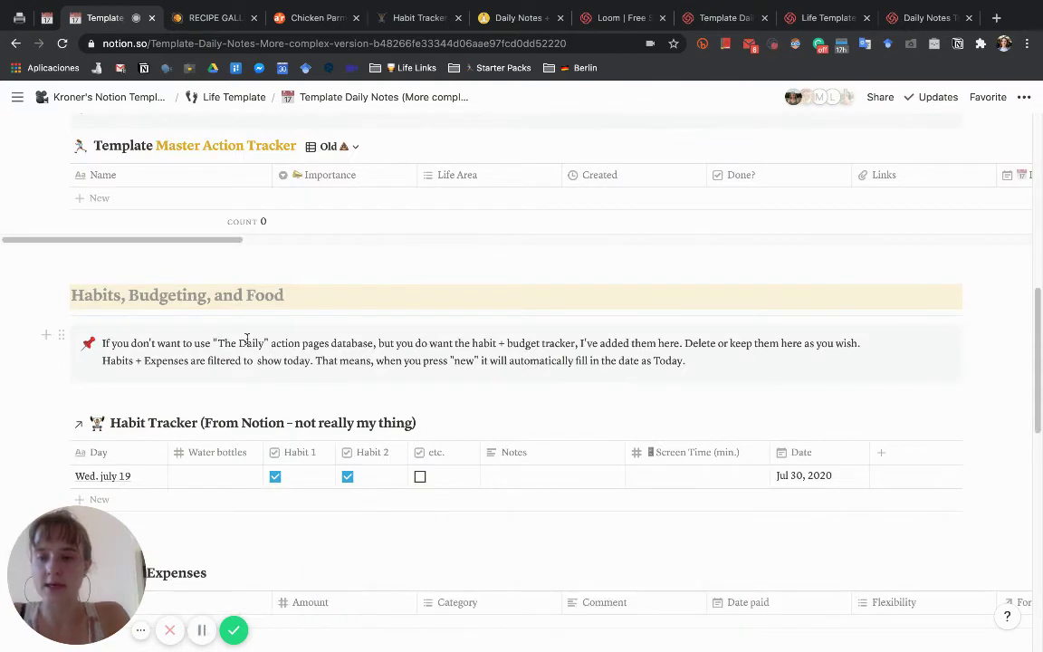
scroll(247, 342, "down", 10)
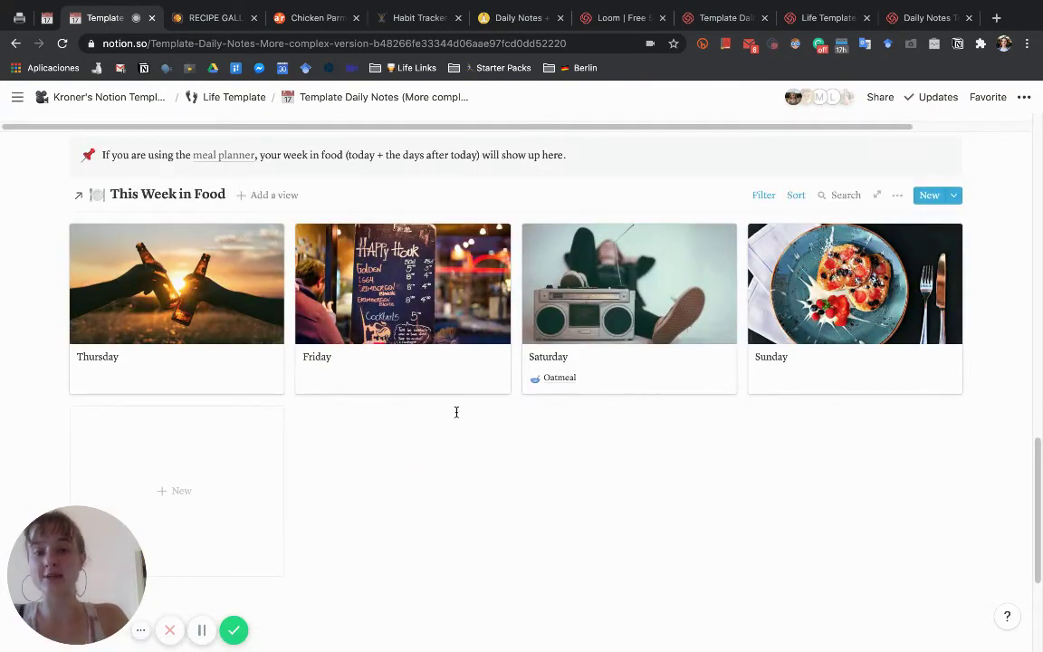
scroll(456, 412, "down", 1)
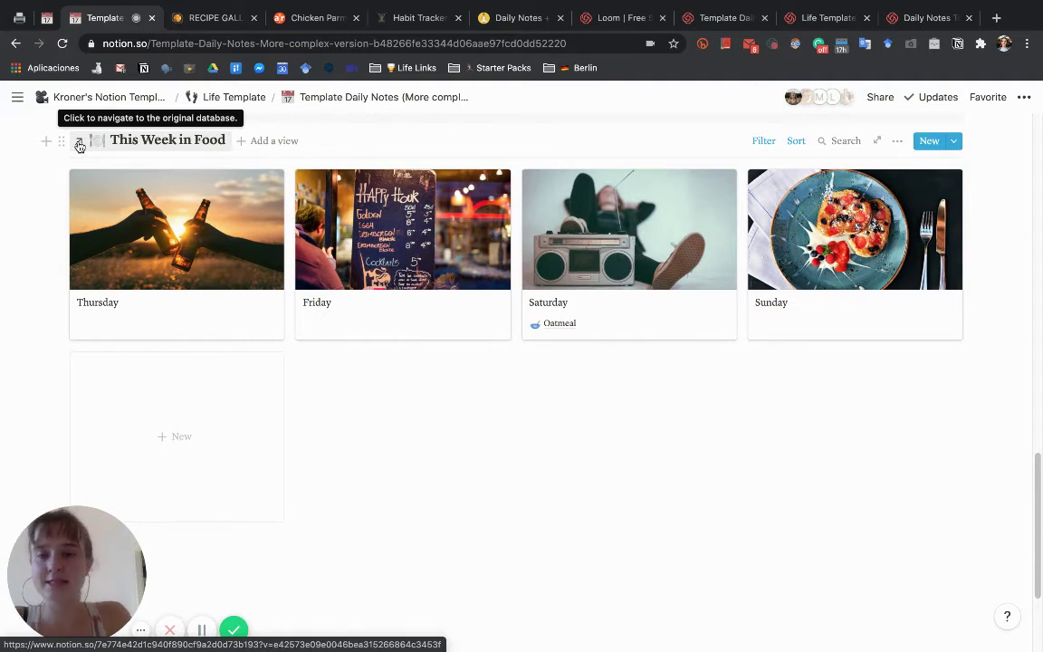
Step: Add Chicken Parmesan Recipe | Allrecipes to the Meals of the Thursday card in This Week in Food and close the card
left_click(136, 319)
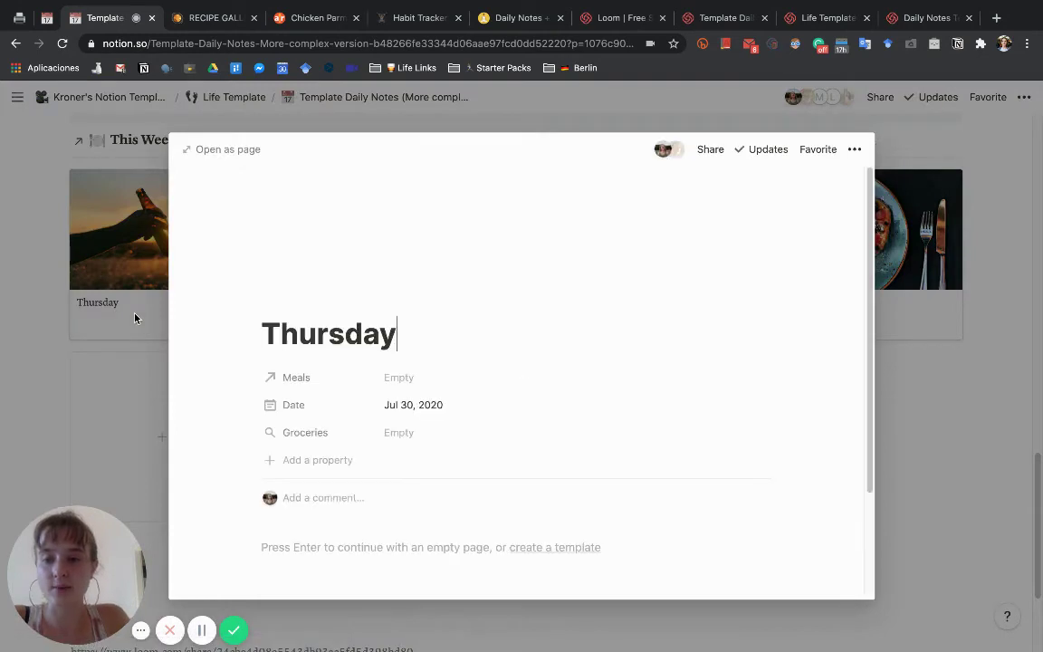
left_click(402, 379)
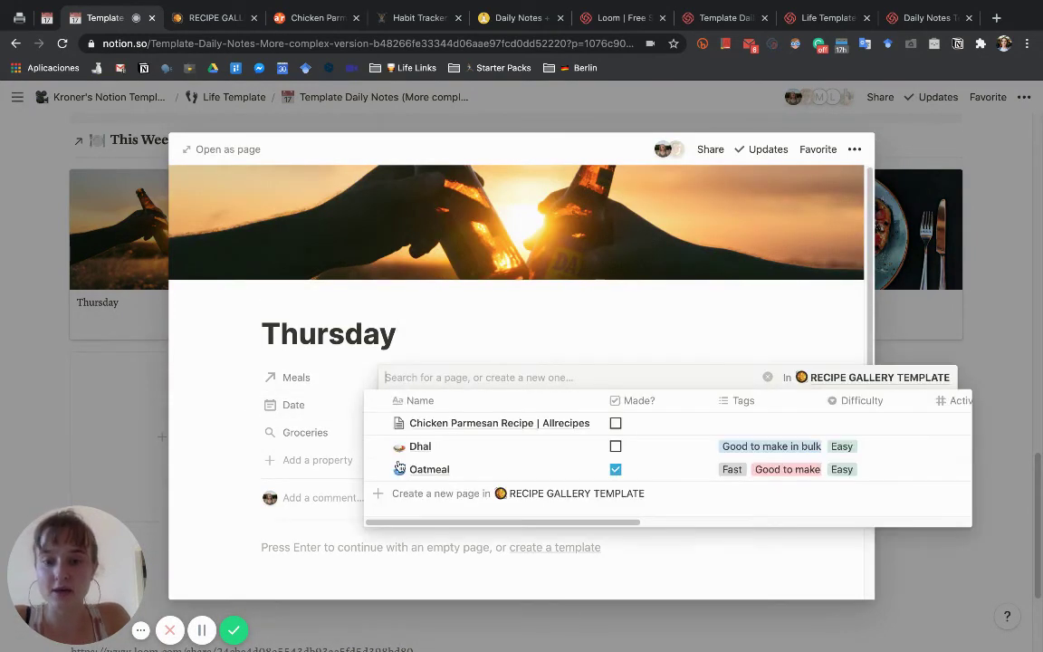
key("Return")
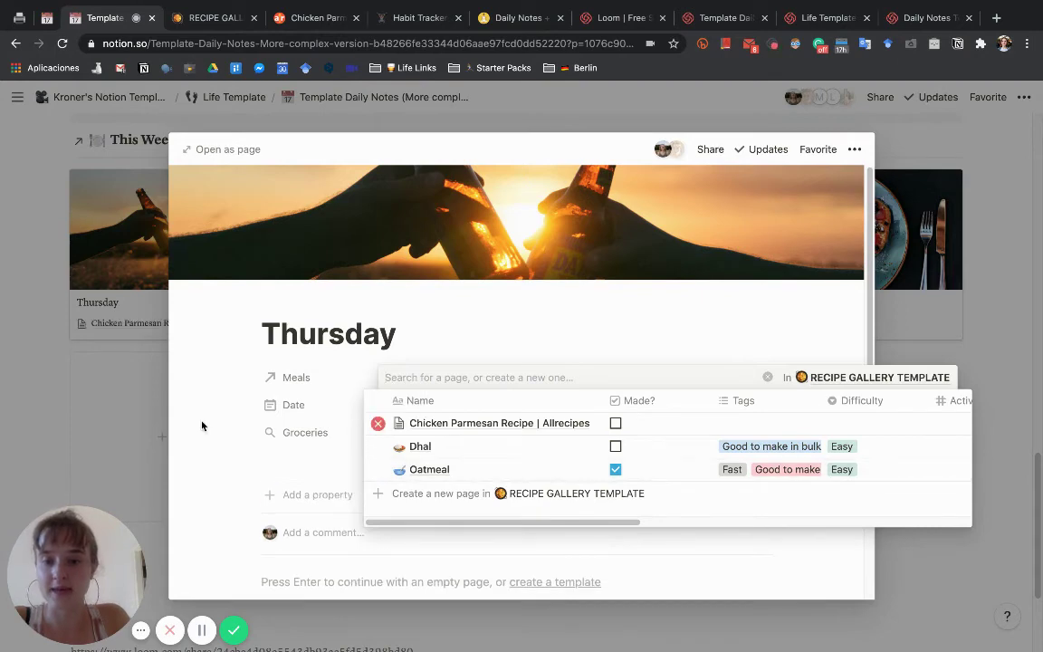
key("Escape")
left_click(106, 428)
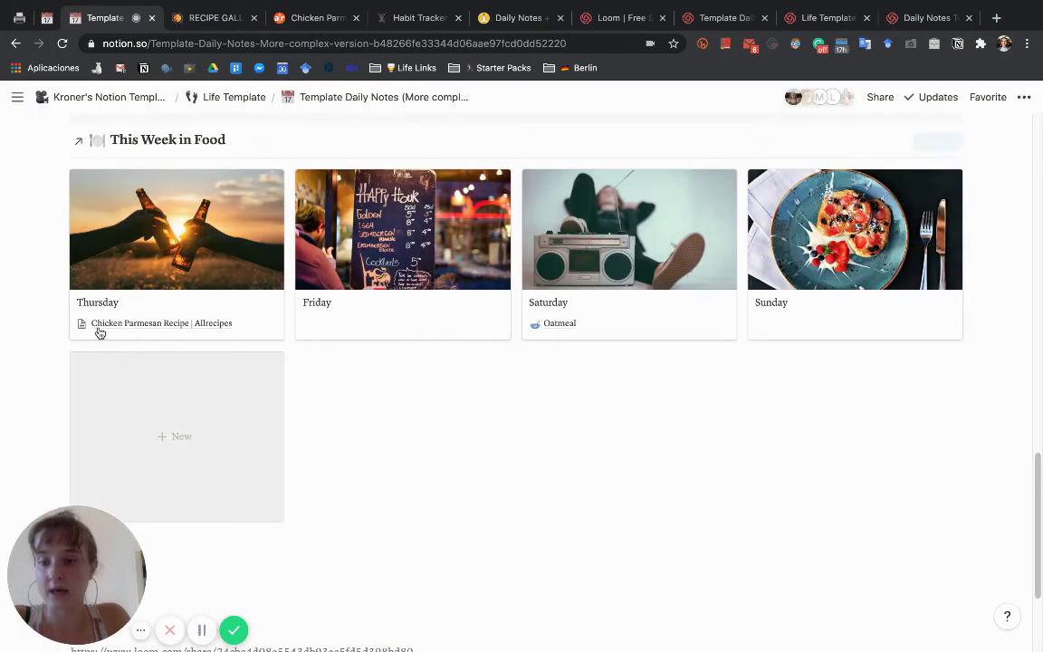
Step: Open the Template Food Stuff page and look over its sections down to the Food table under Notion's templates
left_click(208, 104)
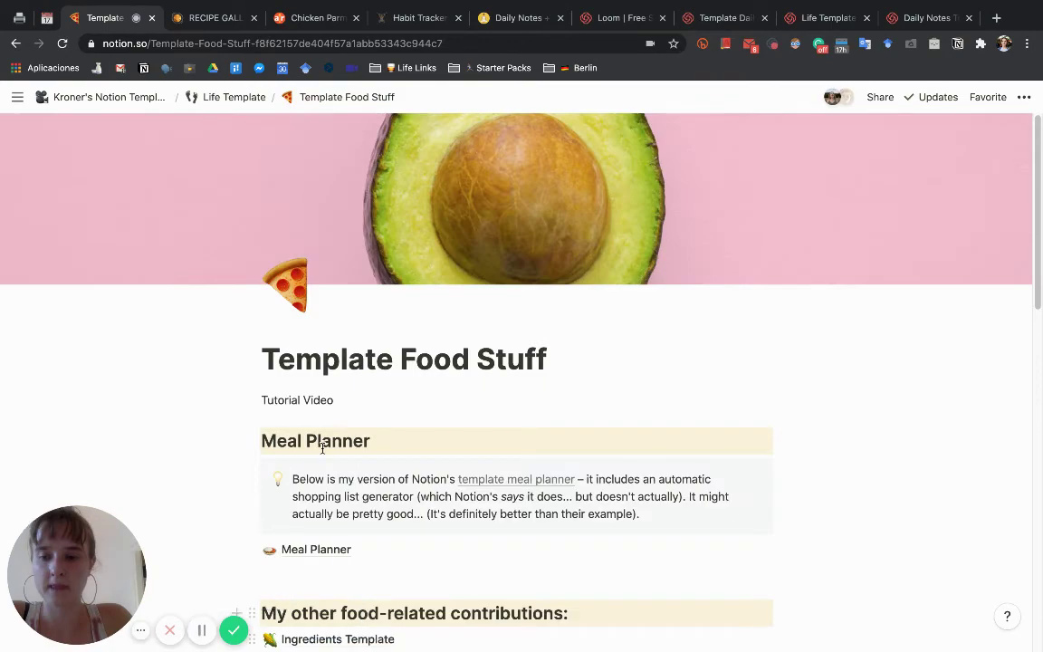
scroll(323, 447, "down", 5)
scroll(322, 450, "down", 4)
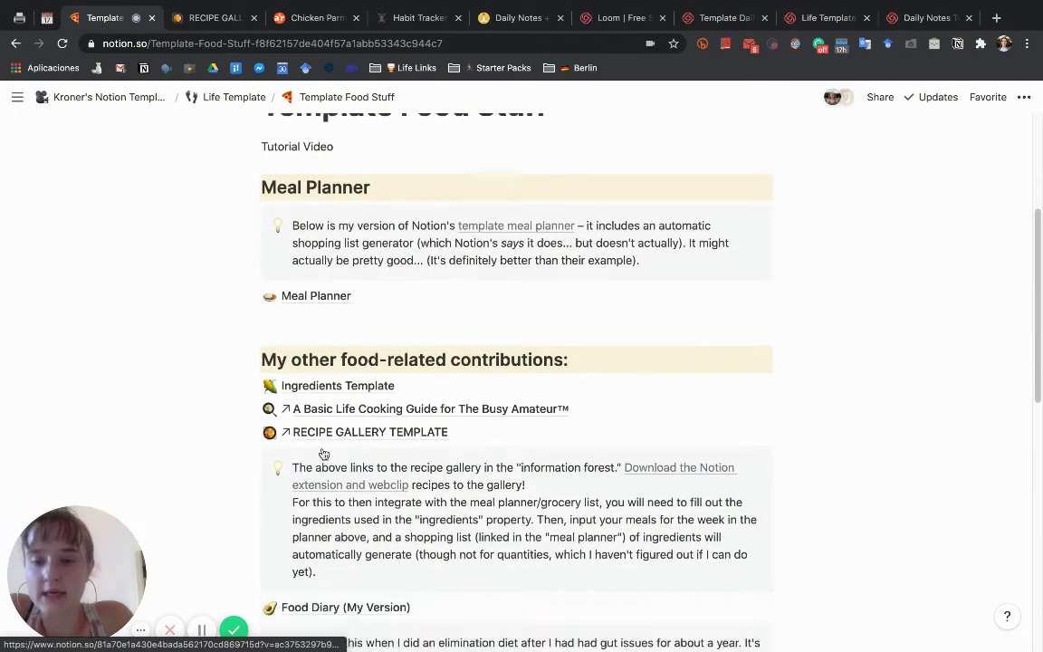
scroll(323, 453, "down", 7)
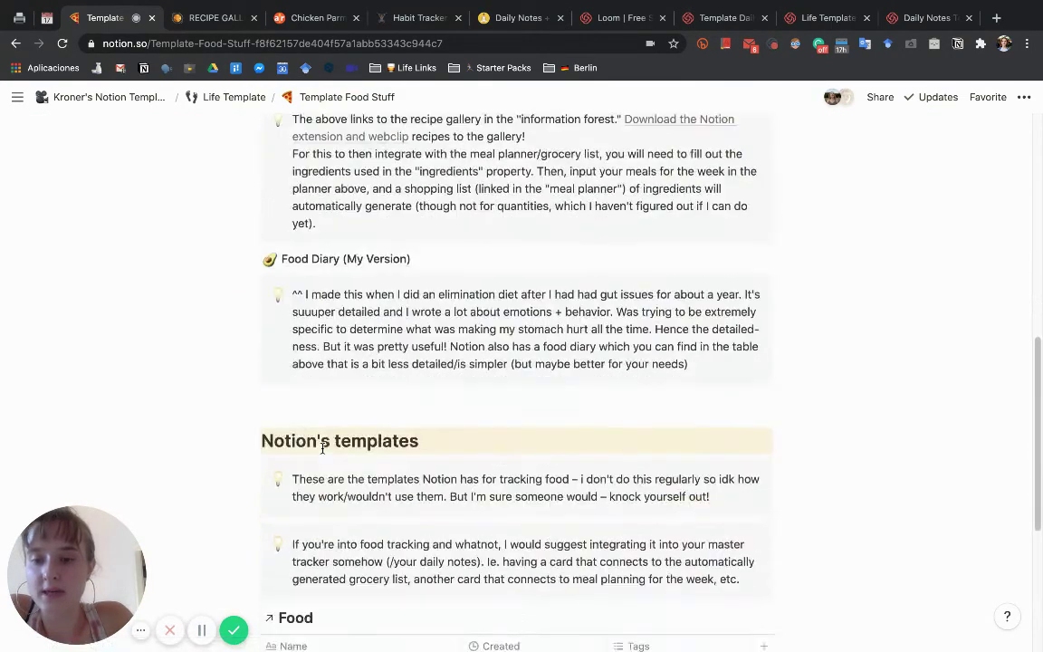
scroll(322, 447, "down", 3)
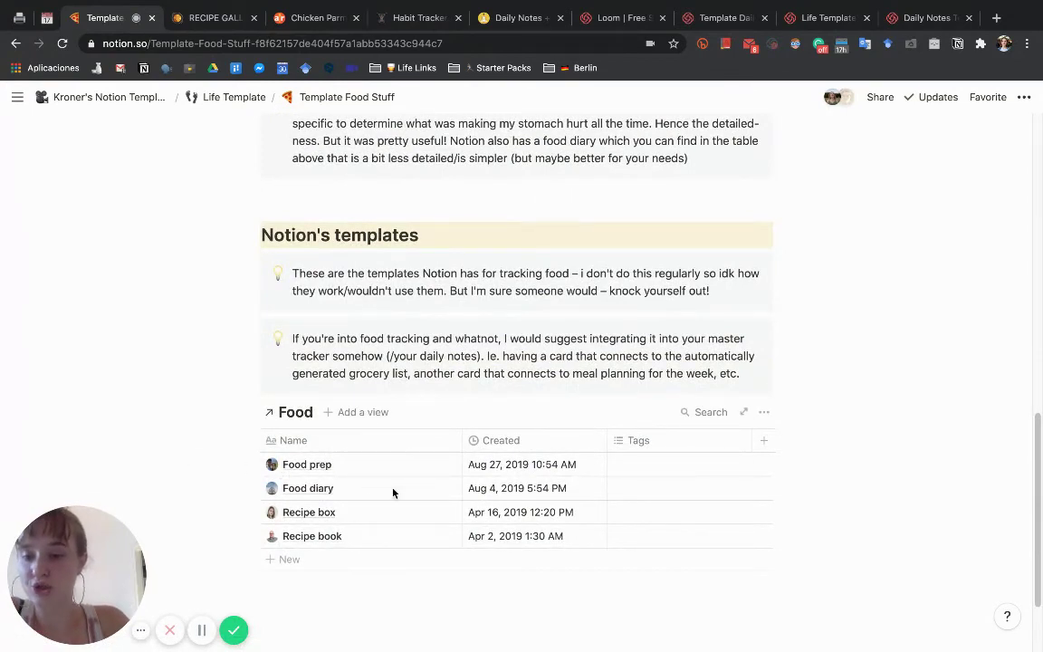
left_click_drag(393, 493, 531, 537)
left_click(508, 611)
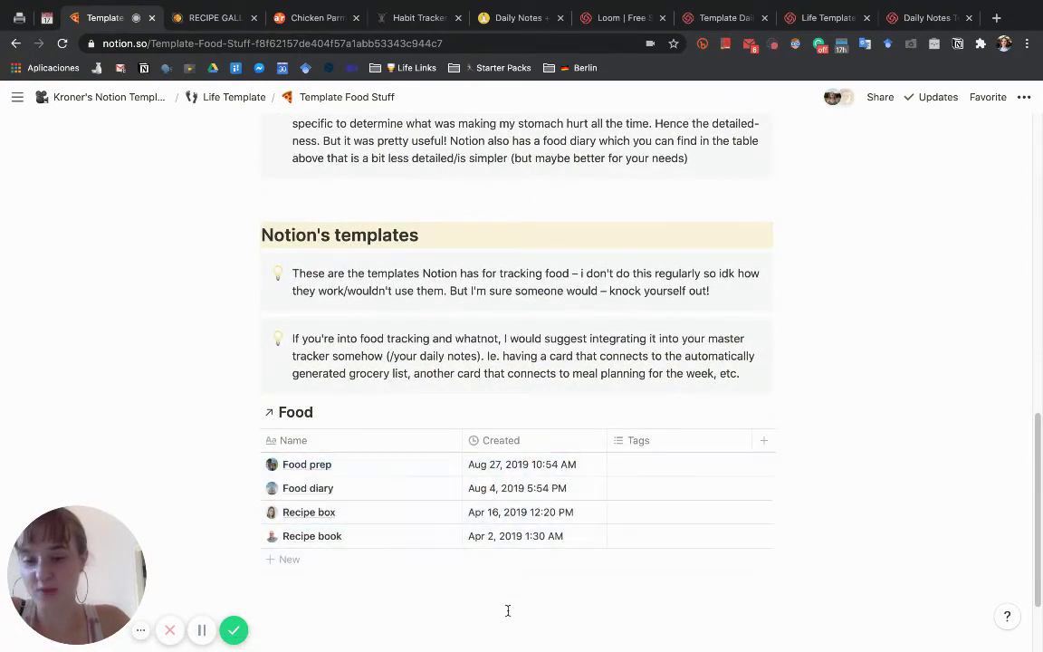
left_click(508, 611)
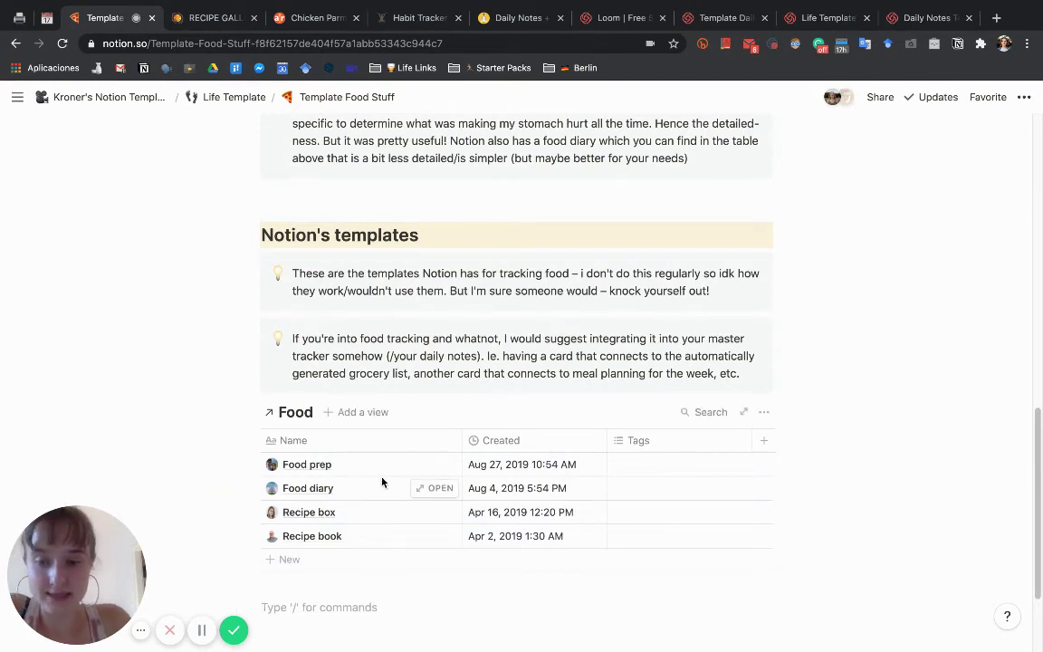
Step: Open the Food prep entry in the Food table, review its description and preview image, and close it
left_click(442, 463)
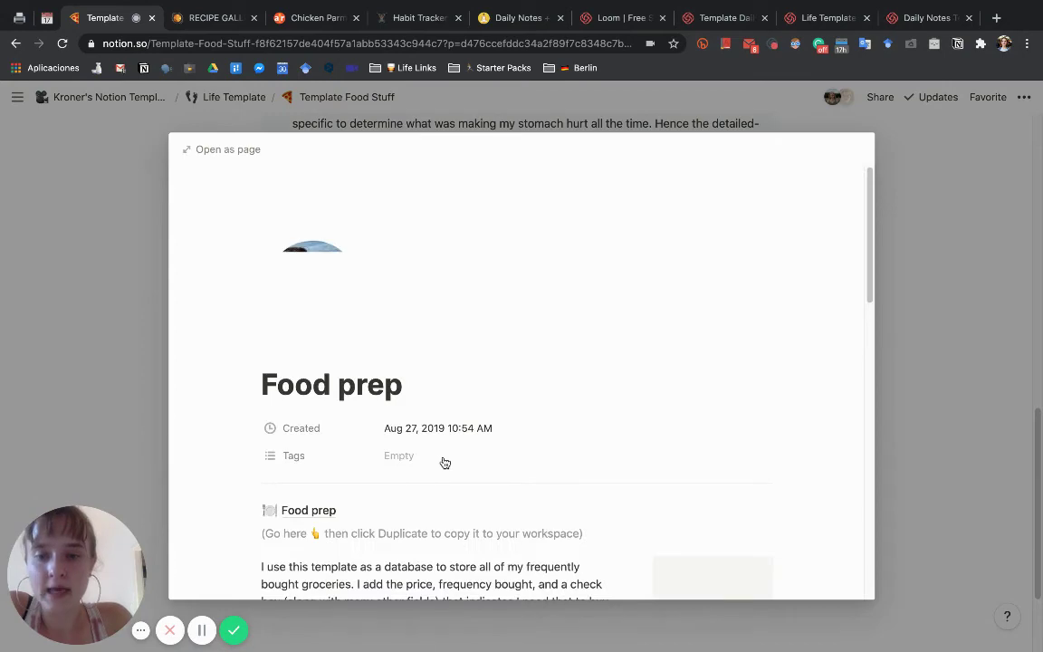
scroll(444, 462, "down", 5)
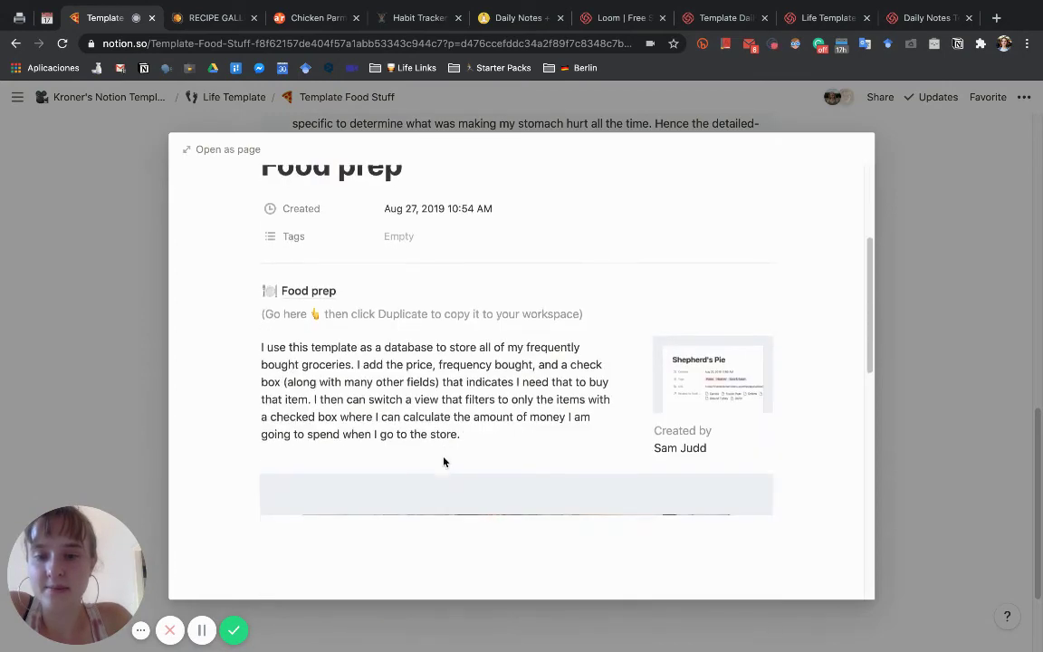
scroll(443, 461, "down", 3)
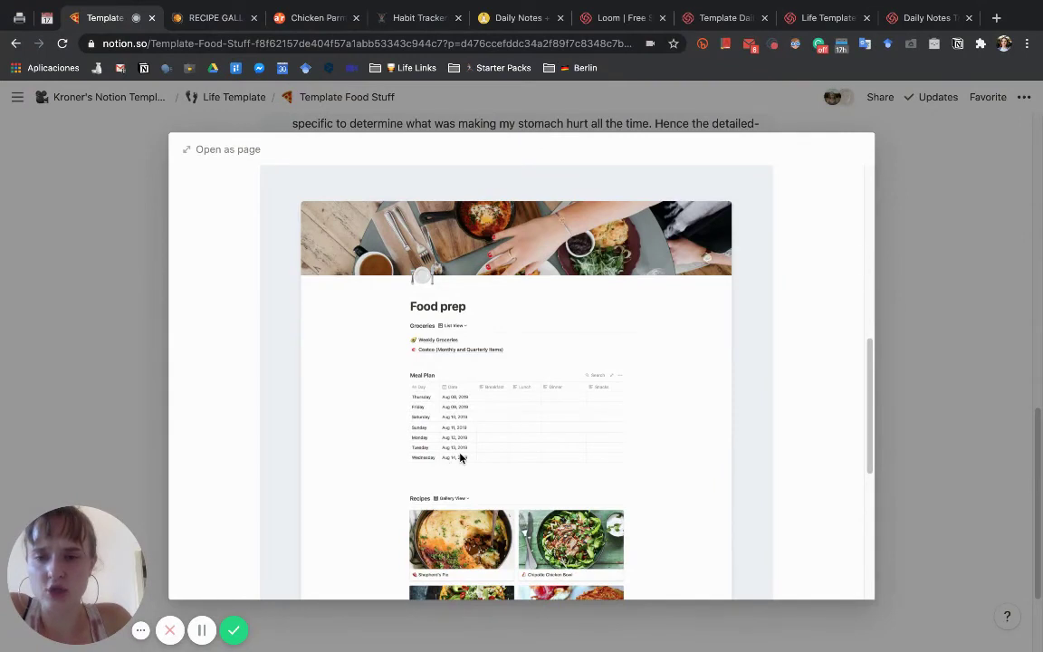
scroll(459, 457, "down", 2)
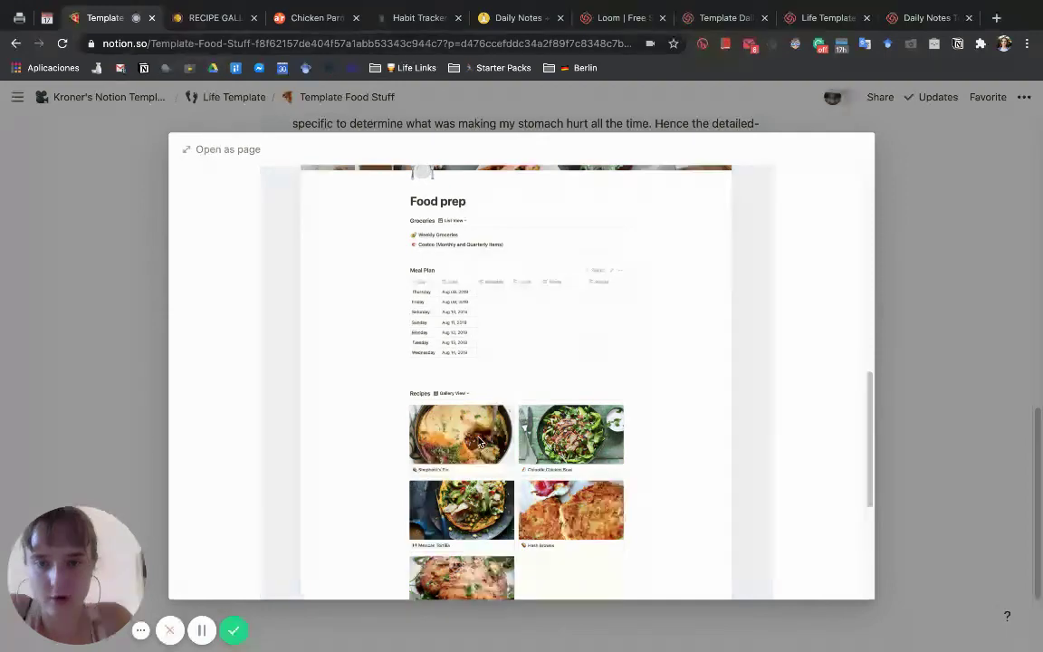
left_click(70, 346)
Step: Review the Food Diary (My Version) link and its note alongside Notion's Food diary entry in the Food table
scroll(375, 393, "up", 2)
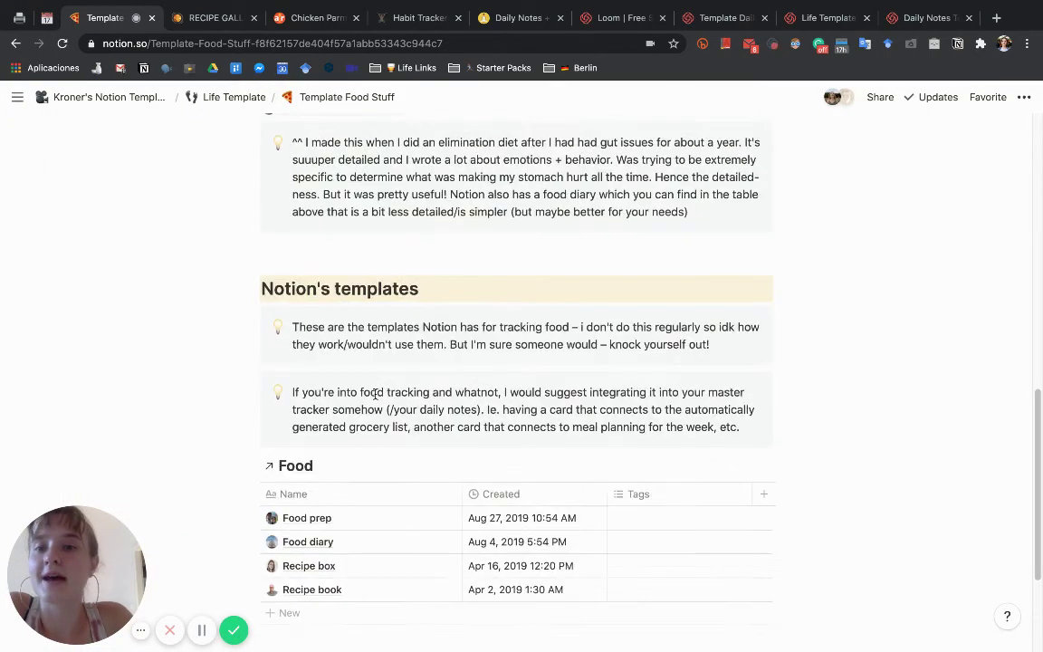
scroll(375, 395, "up", 1)
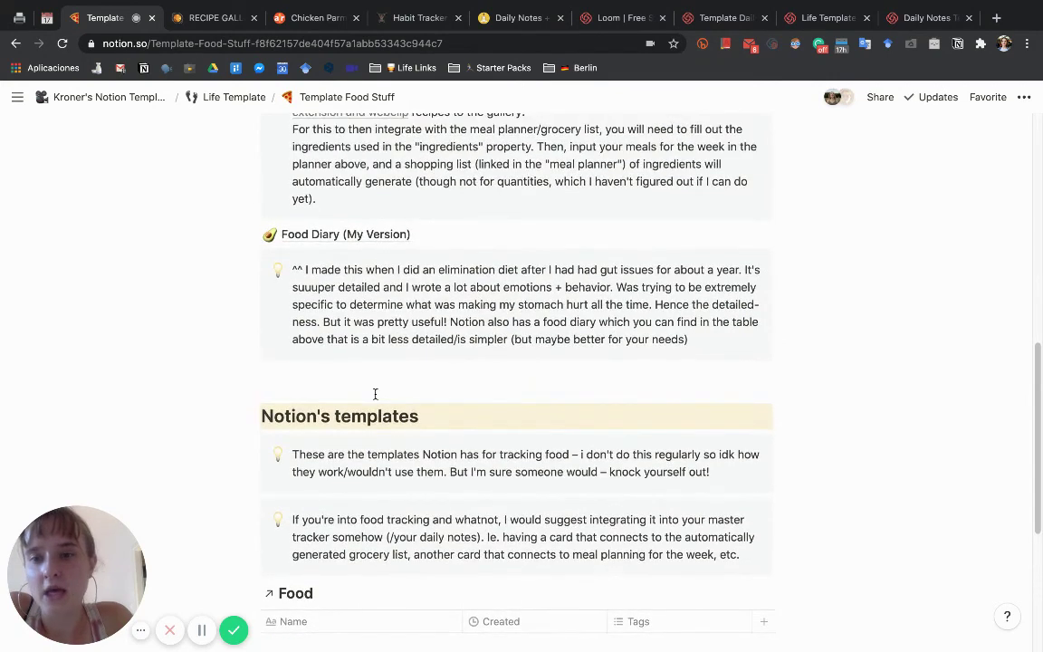
scroll(374, 394, "up", 2)
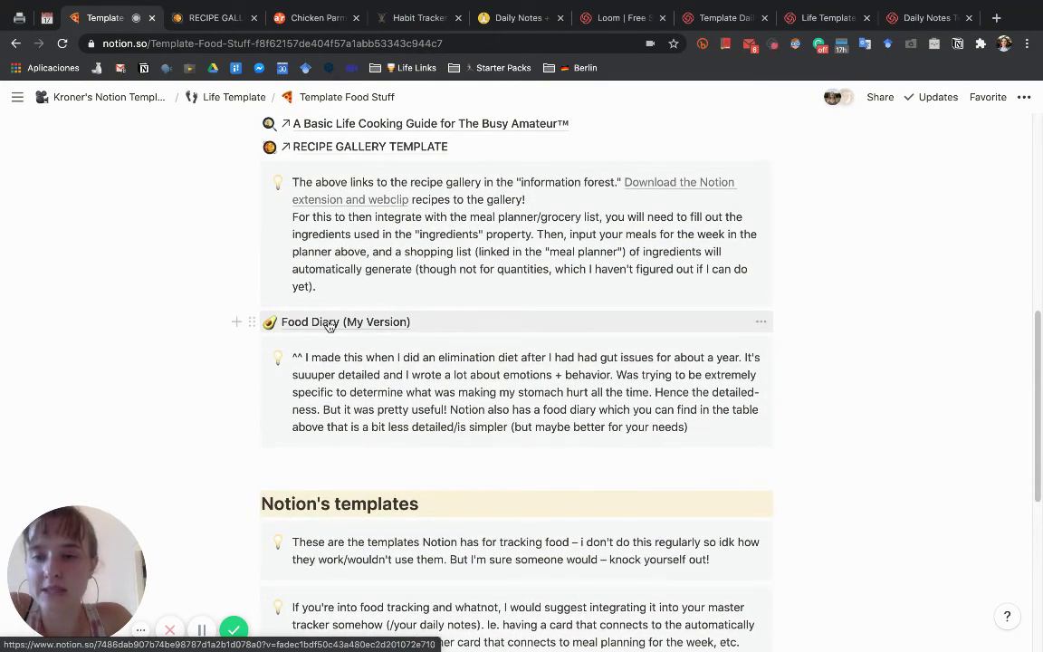
scroll(325, 323, "down", 4)
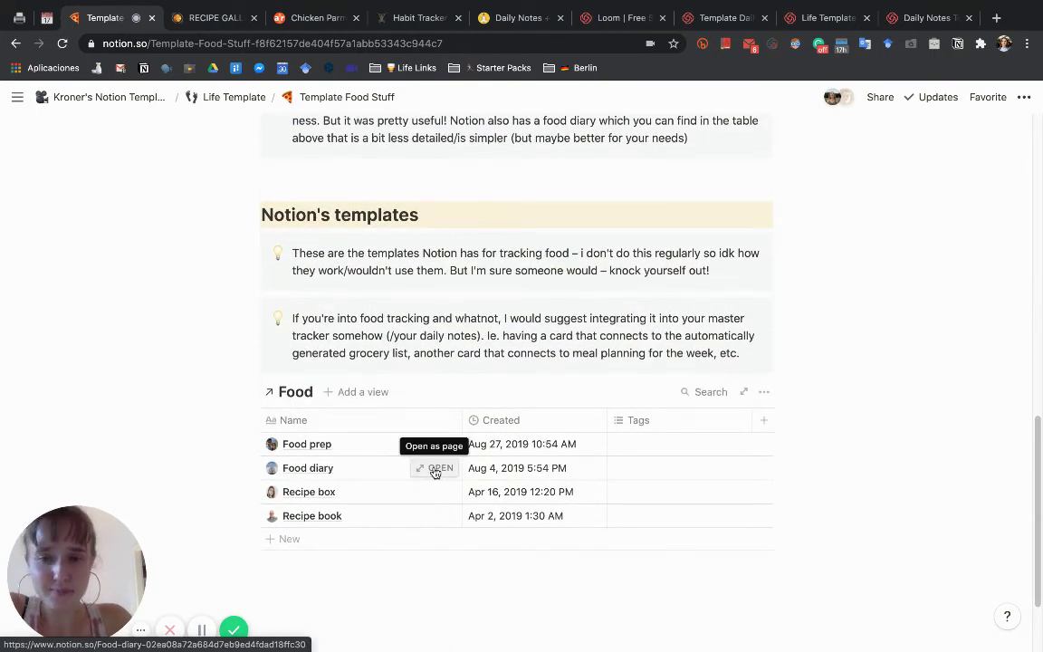
scroll(435, 471, "up", 2)
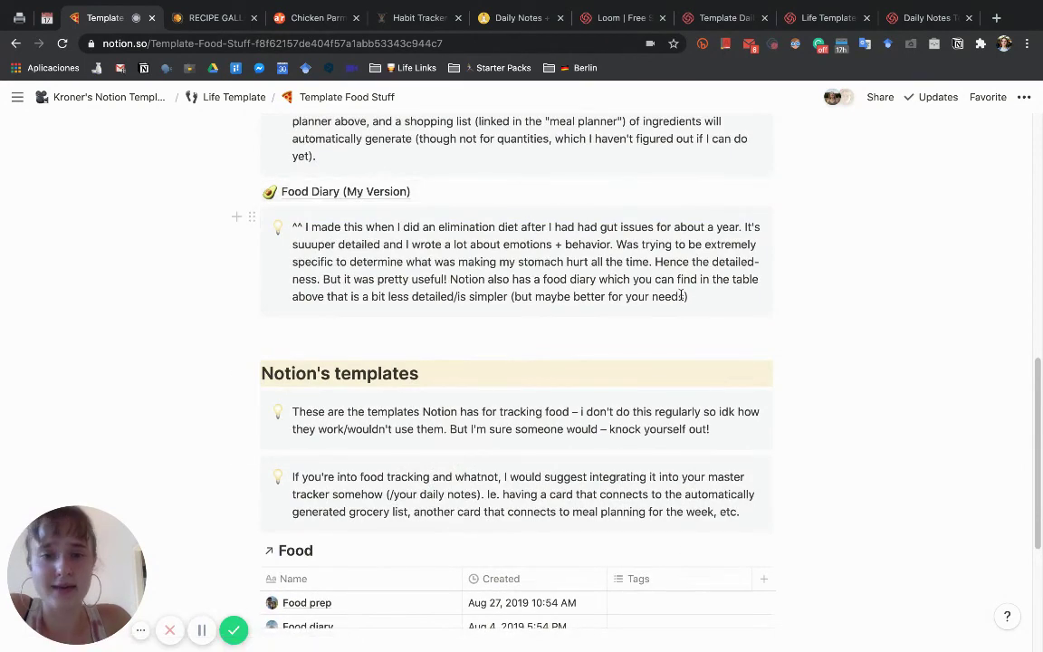
left_click_drag(693, 297, 532, 231)
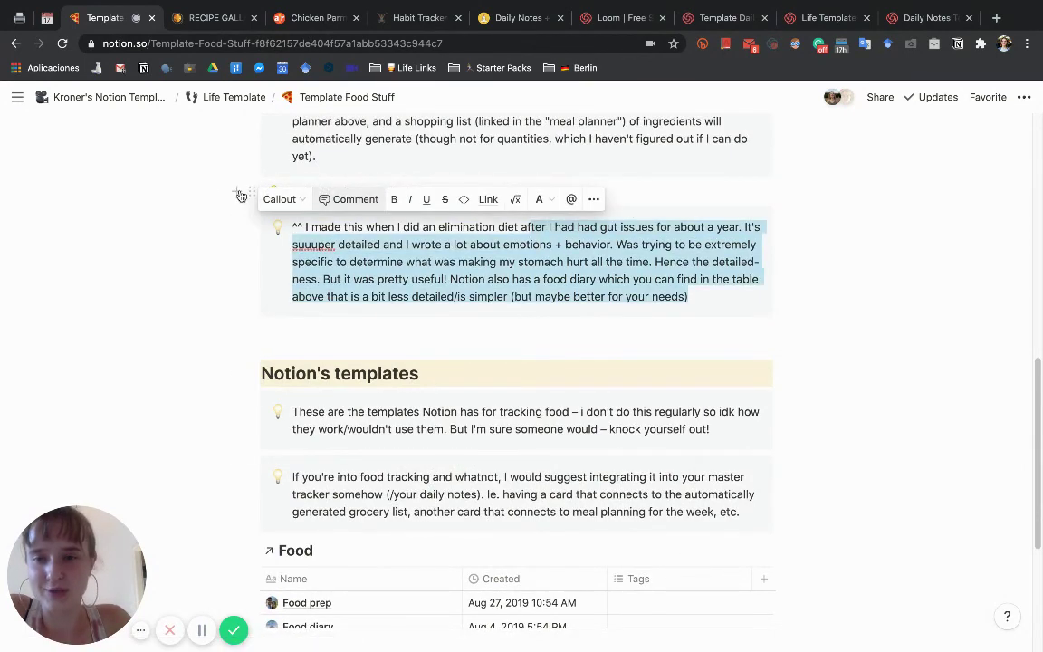
left_click(128, 201)
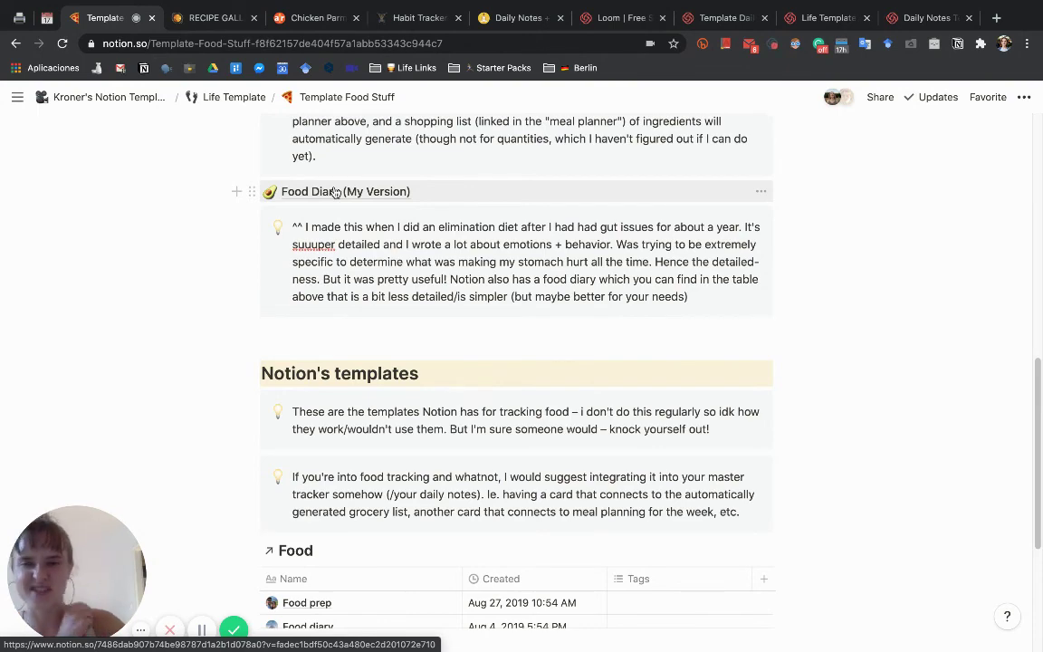
scroll(335, 192, "up", 3)
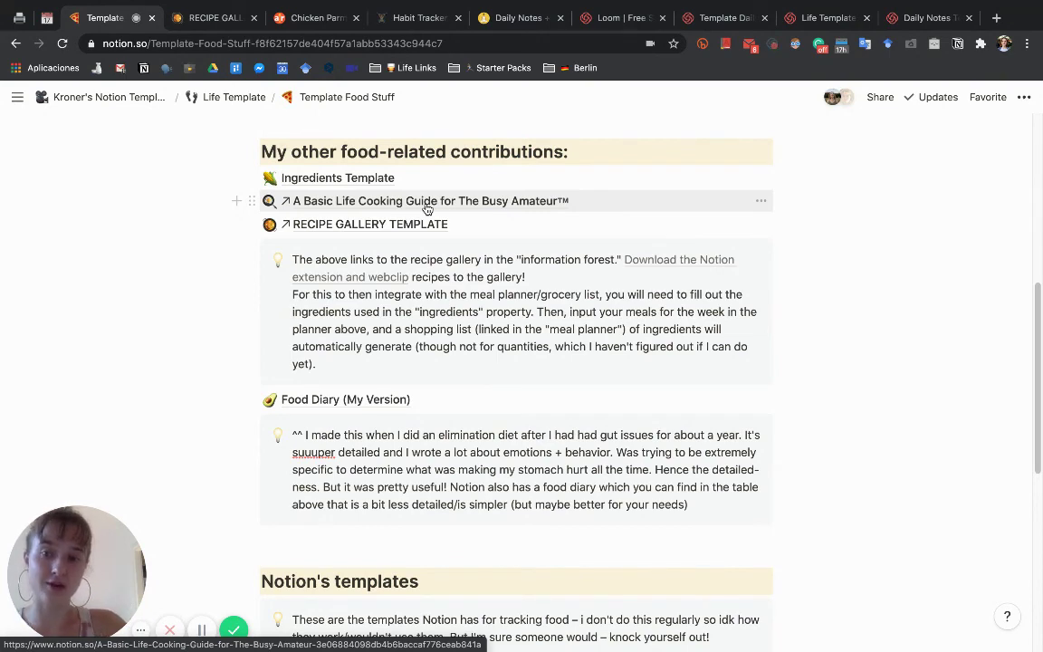
Step: Open A Basic Life Cooking Guide for The Busy Amateur and look over its introduction and list of subpages
left_click(427, 208)
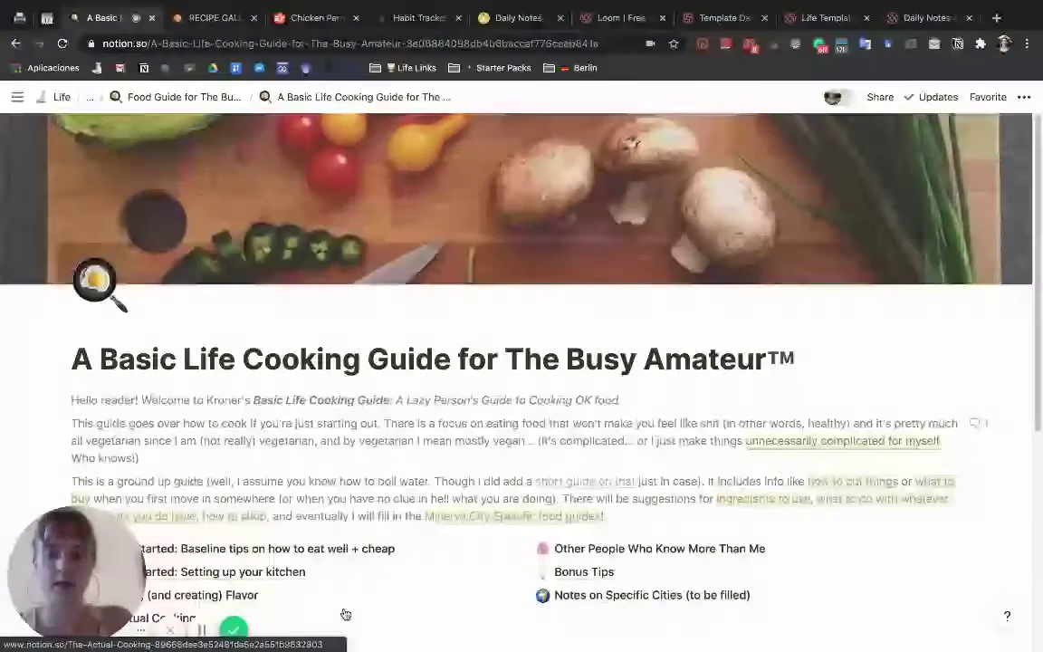
scroll(410, 507, "down", 2)
scroll(411, 507, "down", 2)
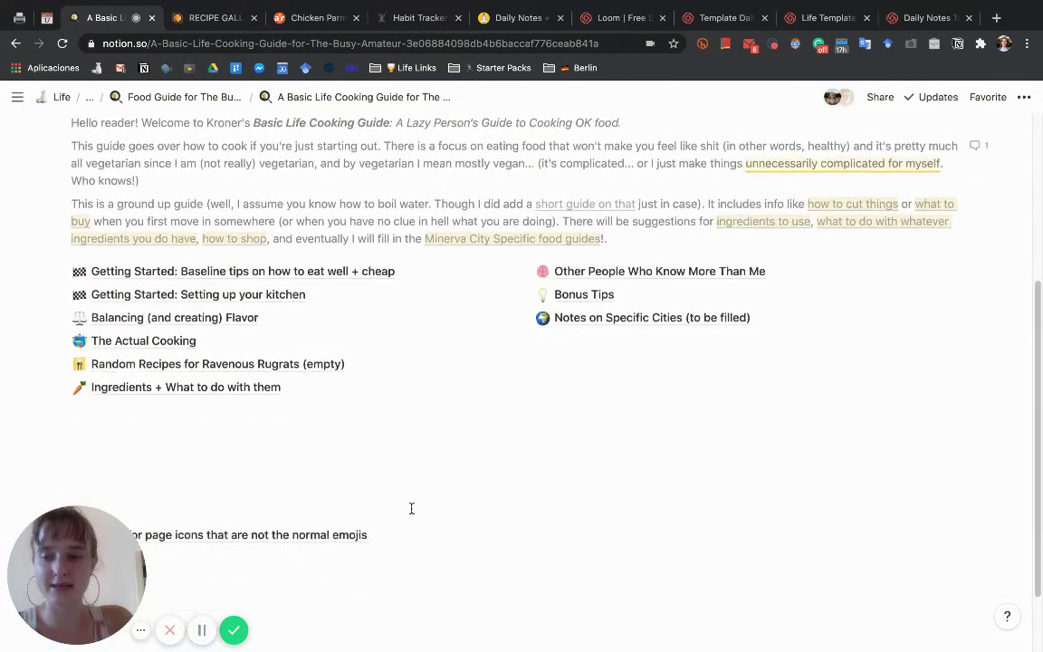
scroll(411, 508, "down", 1)
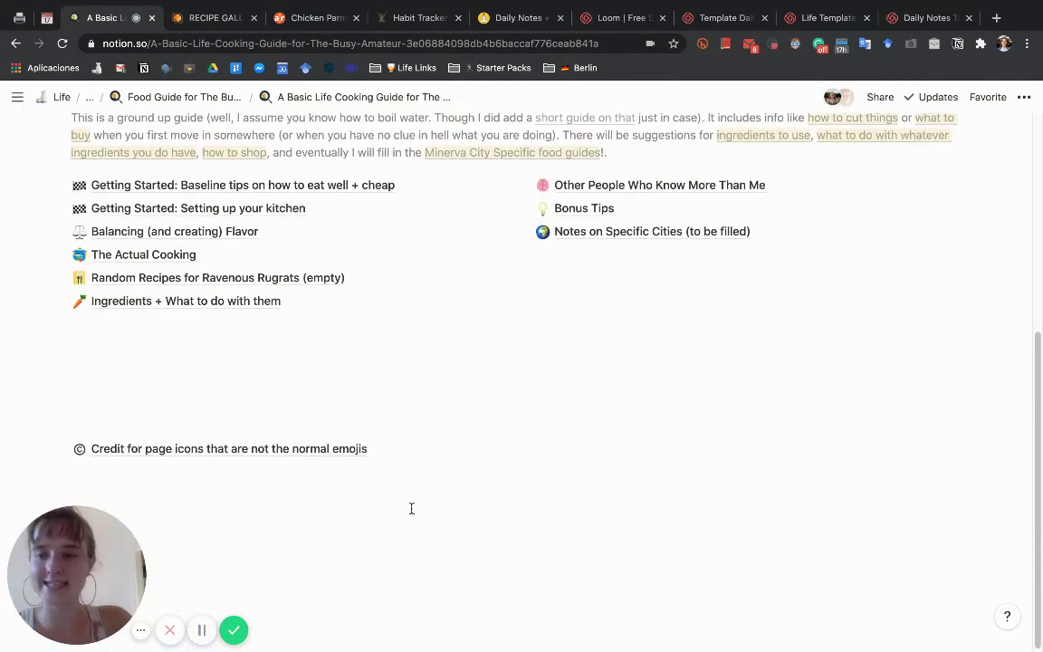
scroll(411, 507, "up", 1)
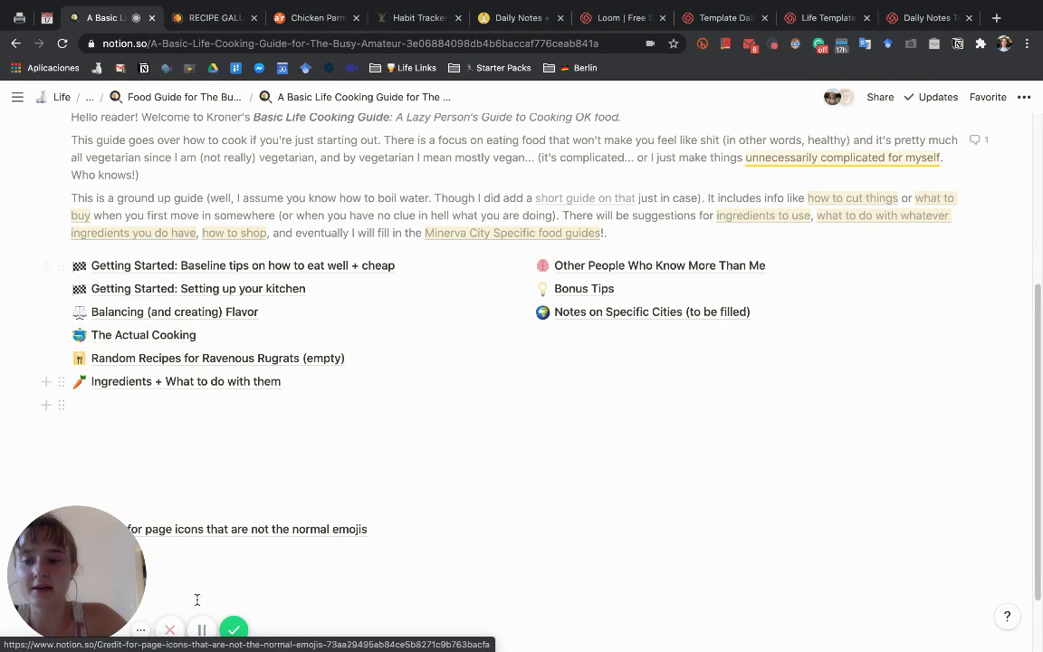
Step: Return to the Template Food Stuff page and go back up to its title and Meal Planner section
left_click(11, 45)
left_click(201, 629)
left_click(201, 629)
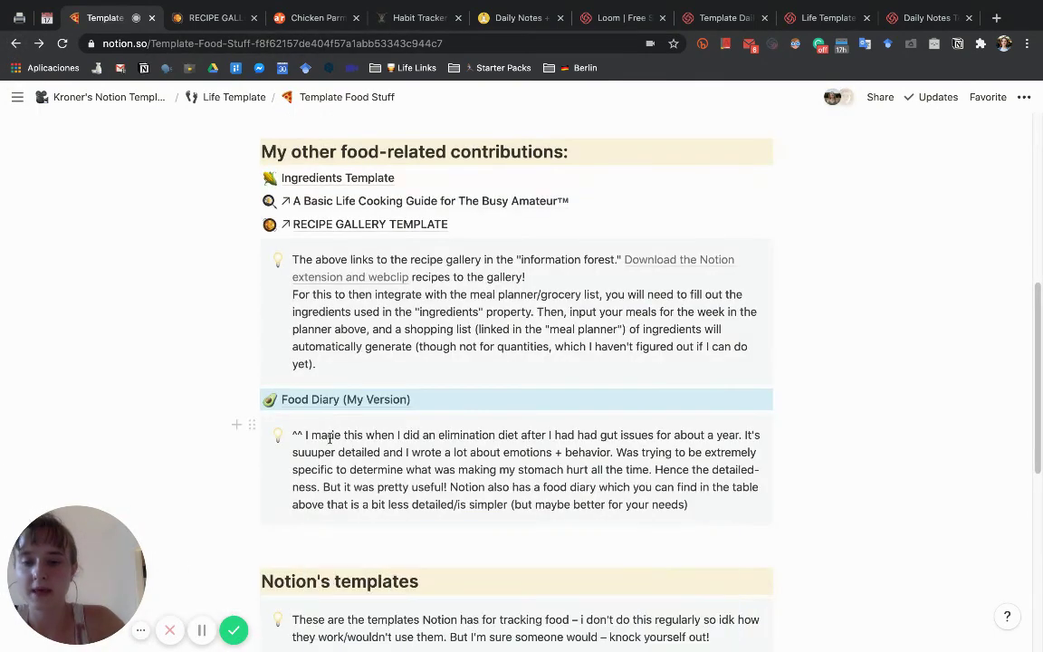
scroll(231, 417, "up", 5)
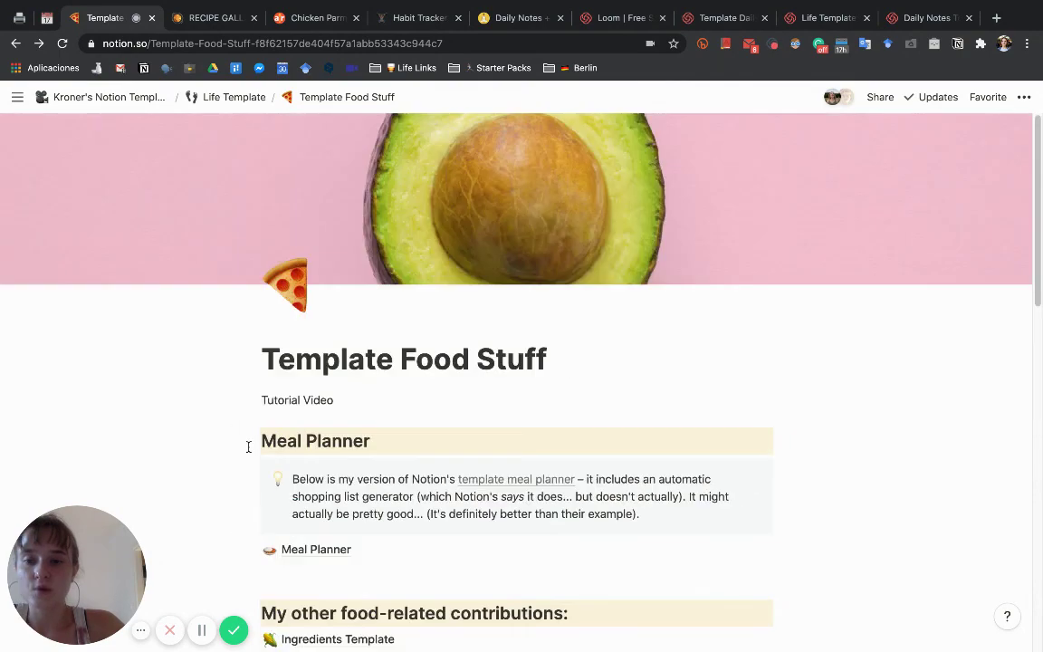